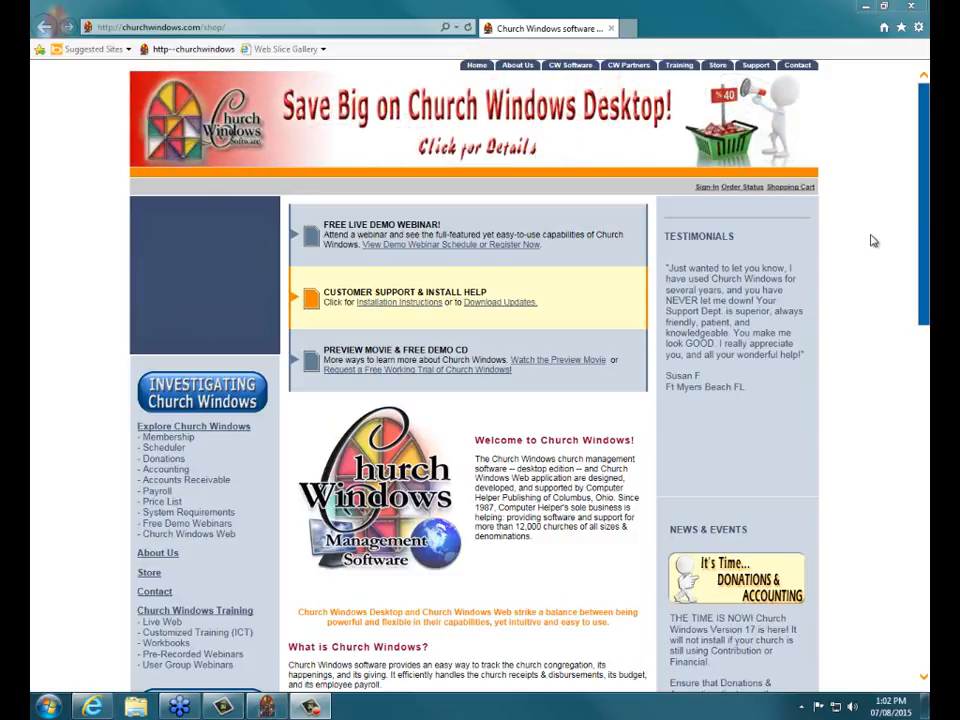
Open the New Version Resources page from the Using Church Windows support links and review the Version 17 movie list.
{"action": "left_click_drag", "start_coordinate": [923, 178], "coordinate": [924, 346]}
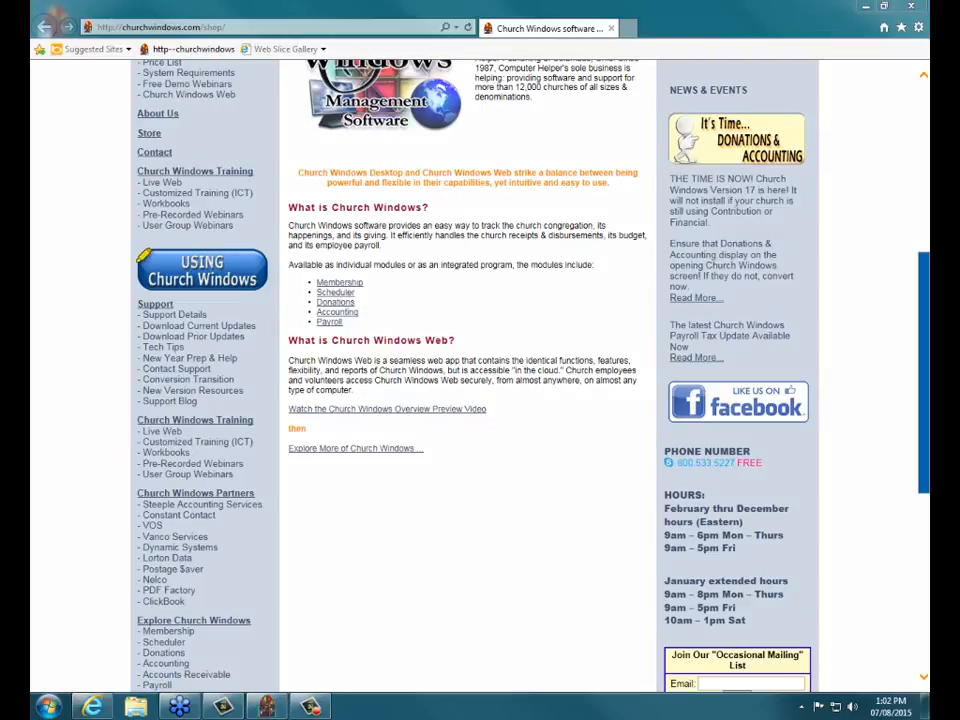
{"action": "mouse_move", "coordinate": [127, 241]}
{"action": "left_mouse_down"}
{"action": "mouse_move", "coordinate": [260, 241]}
{"action": "mouse_move", "coordinate": [280, 255]}
{"action": "mouse_move", "coordinate": [275, 285]}
{"action": "mouse_move", "coordinate": [212, 295]}
{"action": "mouse_move", "coordinate": [145, 290]}
{"action": "mouse_move", "coordinate": [133, 250]}
{"action": "left_mouse_up"}
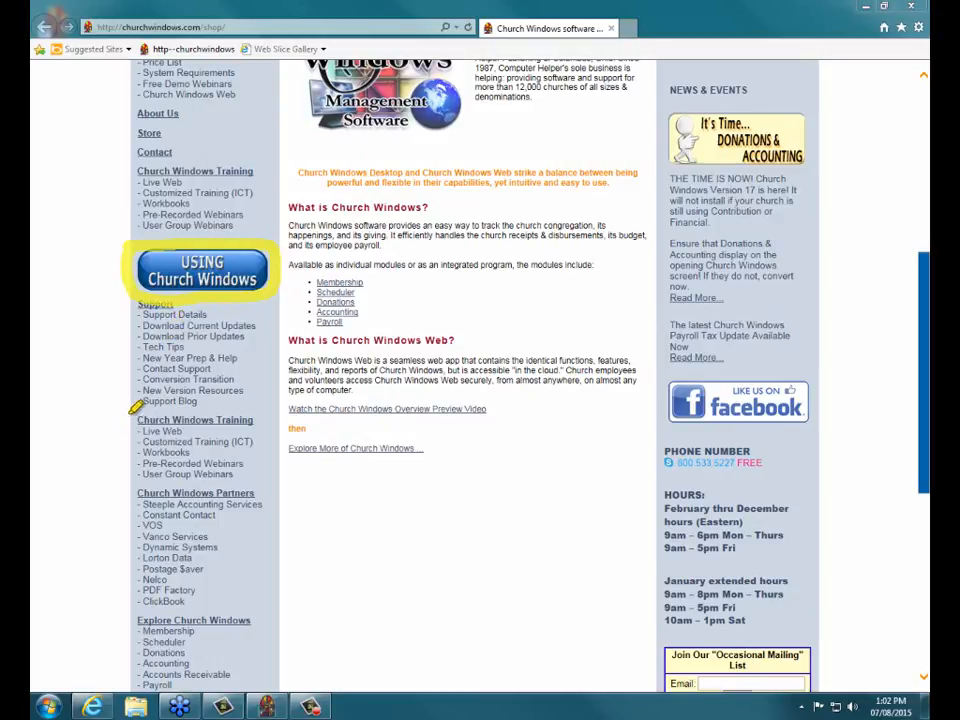
{"action": "left_click_drag", "start_coordinate": [143, 389], "coordinate": [246, 389]}
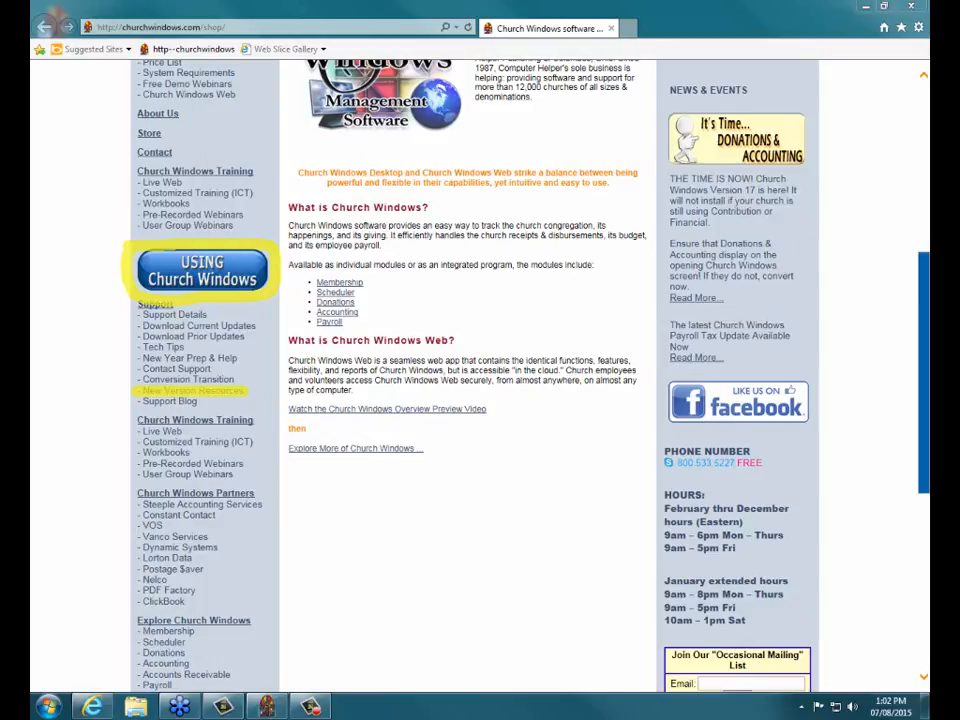
{"action": "key", "text": "Escape"}
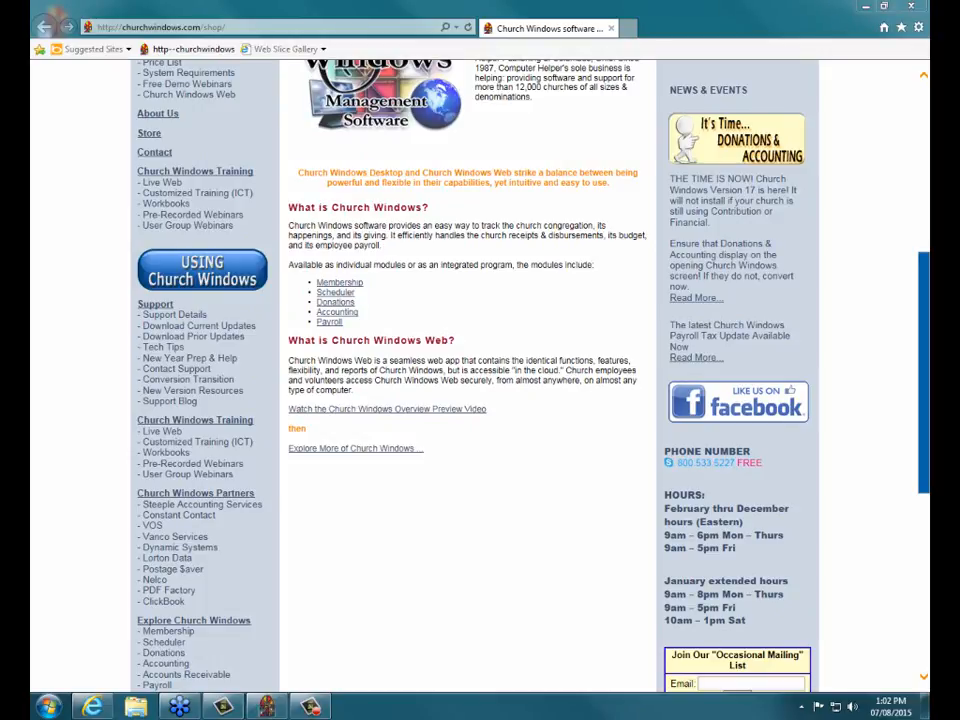
{"action": "left_click", "coordinate": [163, 392]}
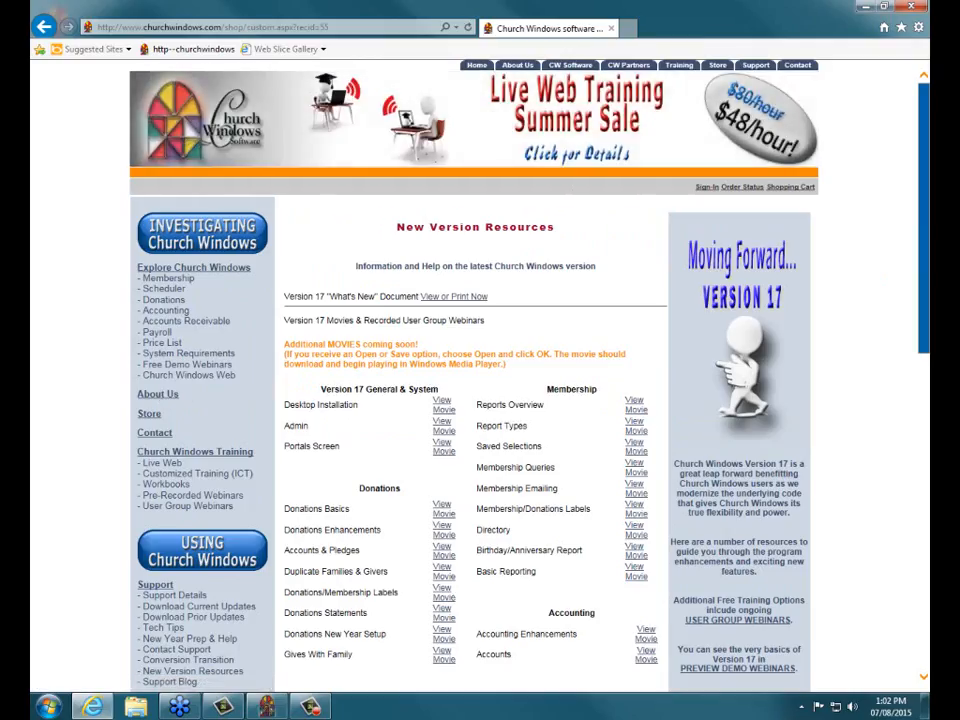
{"action": "scroll", "coordinate": [925, 256], "scroll_direction": "down", "scroll_amount": 2}
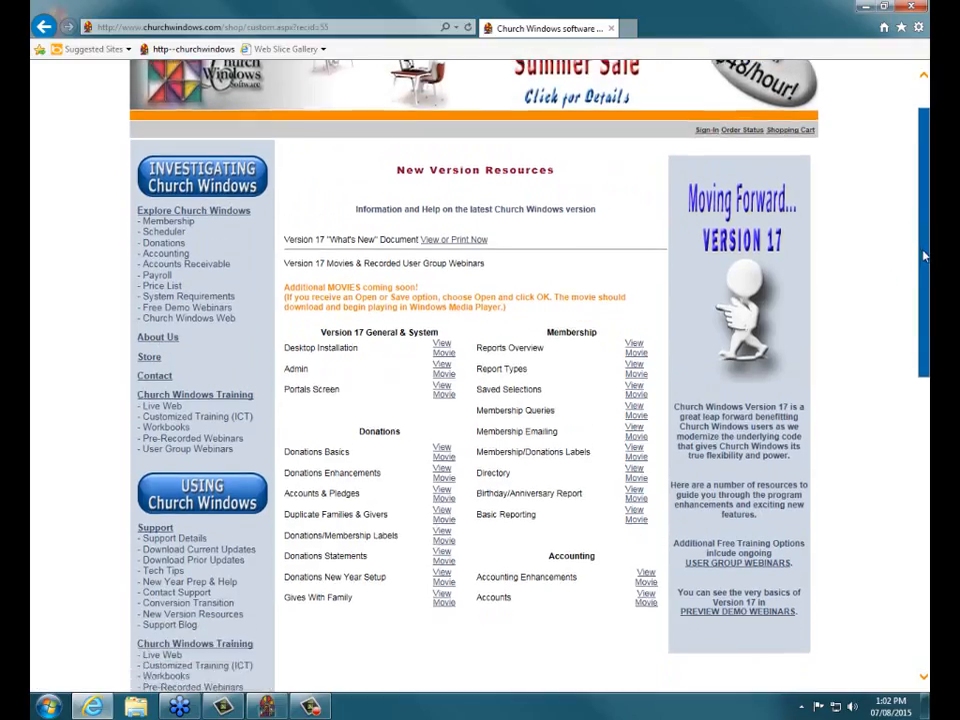
{"action": "left_click_drag", "start_coordinate": [925, 256], "coordinate": [927, 282]}
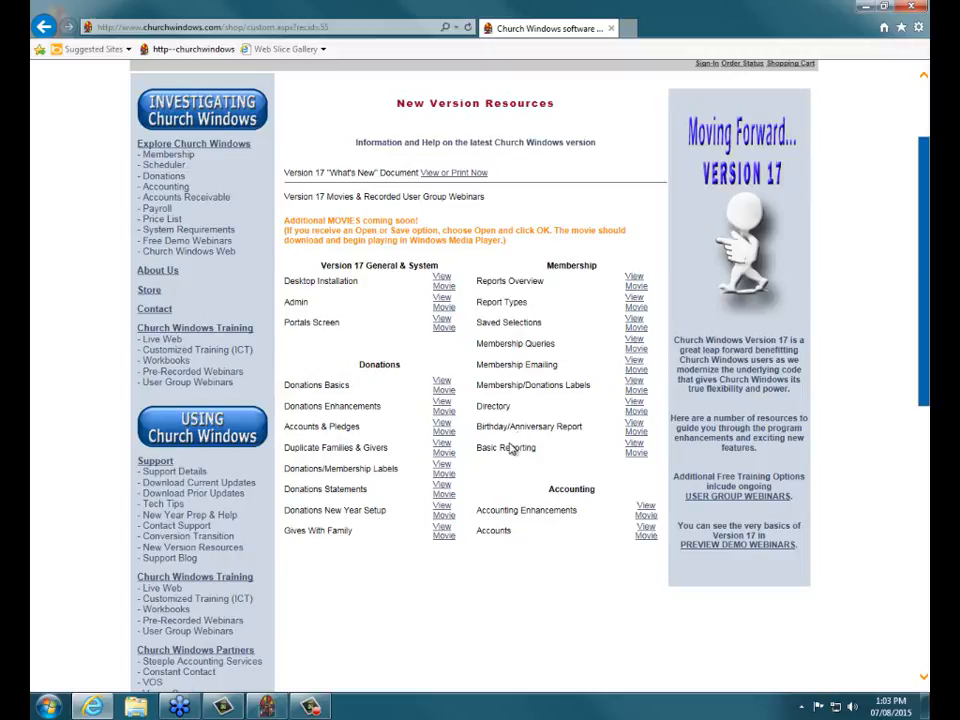
Open the Support Blog and look through its Membership module posts.
{"action": "scroll", "coordinate": [515, 440], "scroll_direction": "down", "scroll_amount": 4}
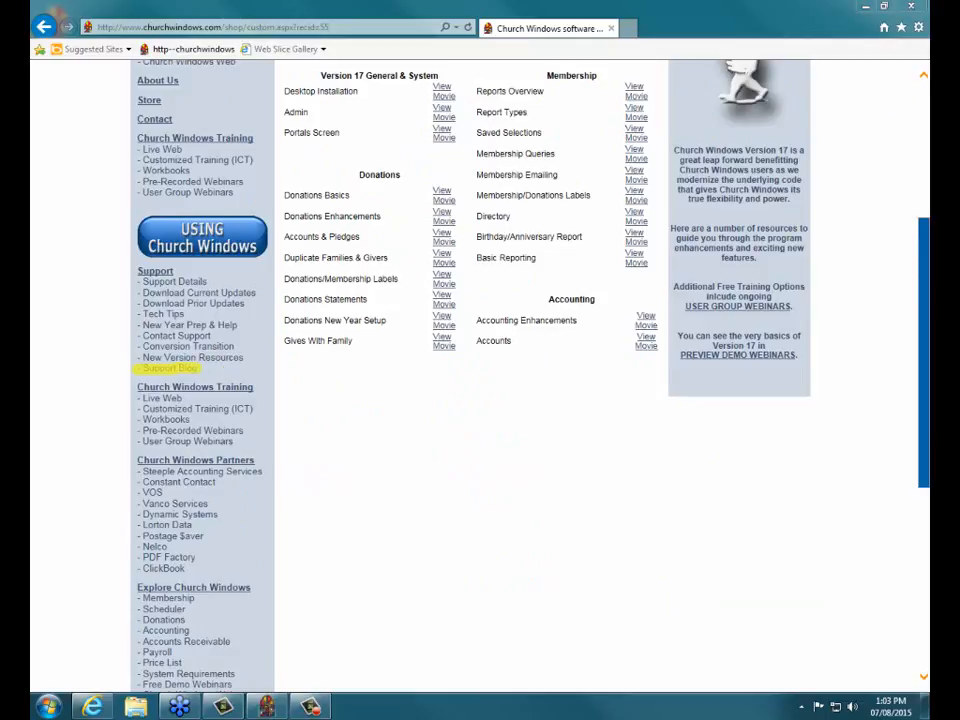
{"action": "left_click", "coordinate": [173, 370]}
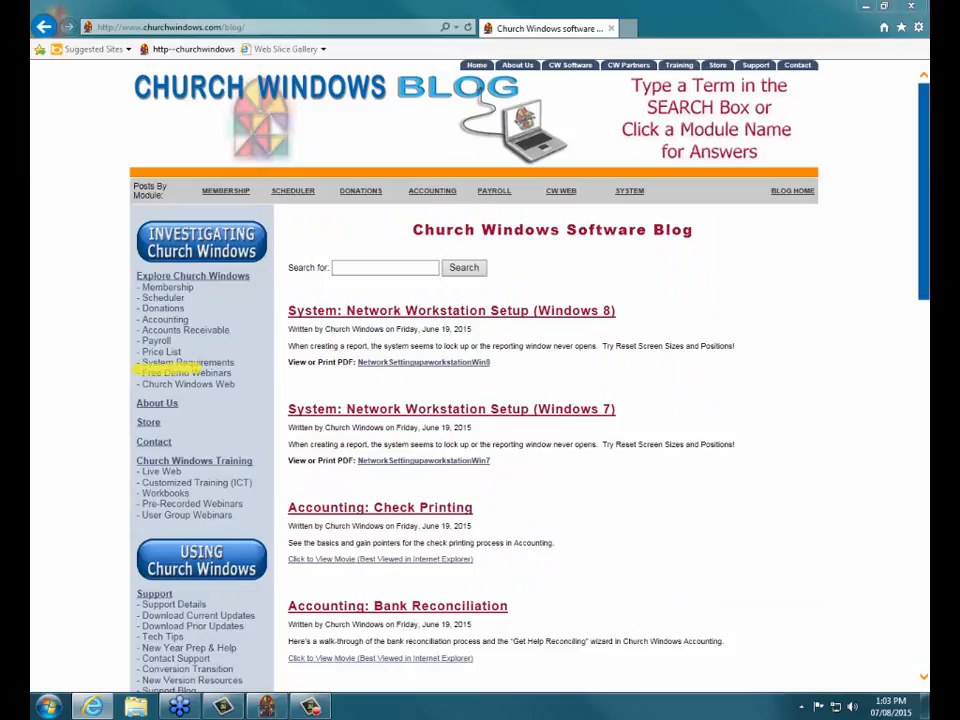
{"action": "left_click", "coordinate": [226, 194]}
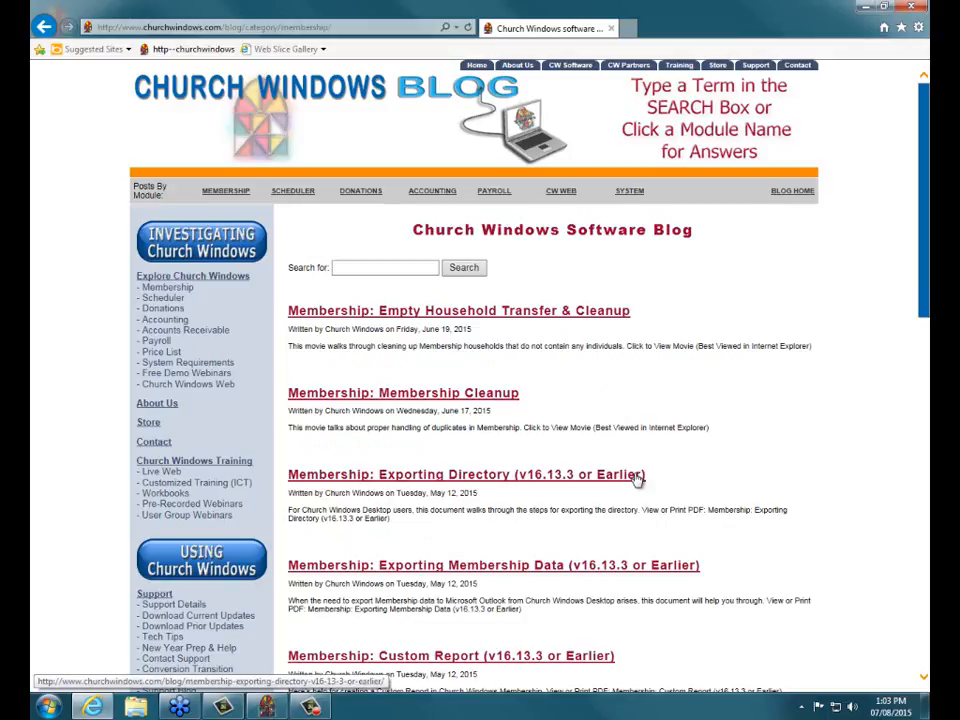
{"action": "left_click", "coordinate": [336, 267]}
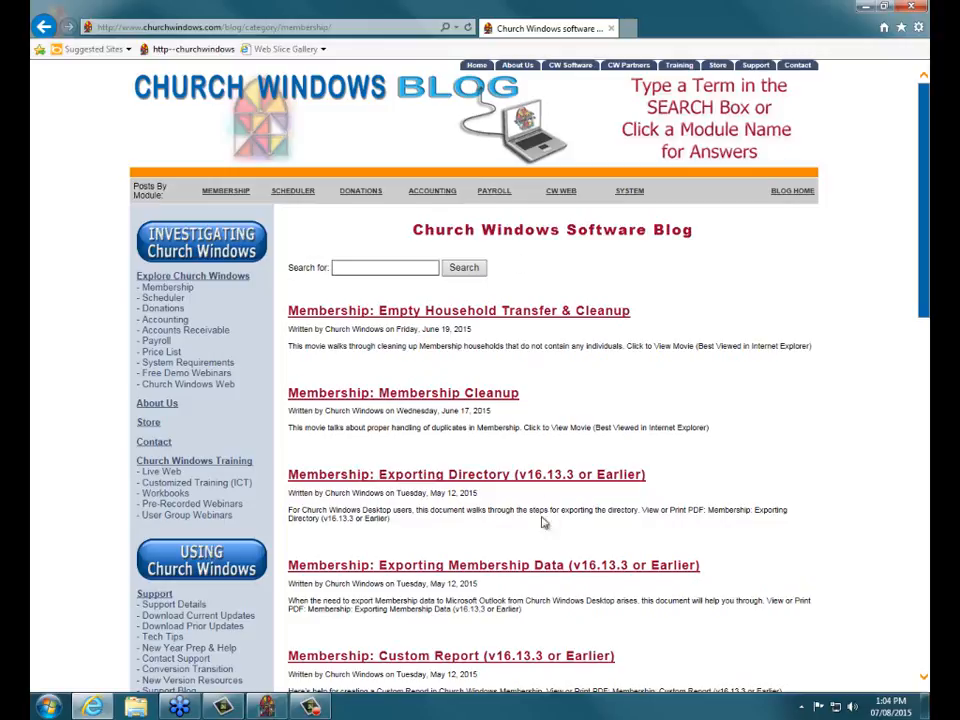
{"action": "scroll", "coordinate": [250, 430], "scroll_direction": "down", "scroll_amount": 5}
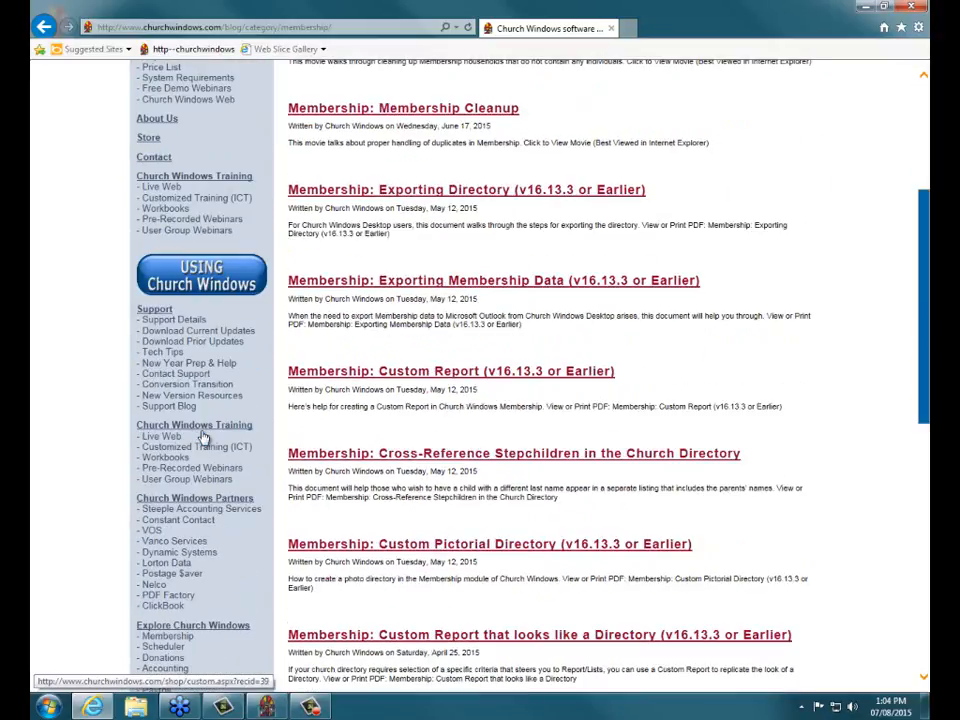
{"action": "scroll", "coordinate": [252, 445], "scroll_direction": "up", "scroll_amount": 5}
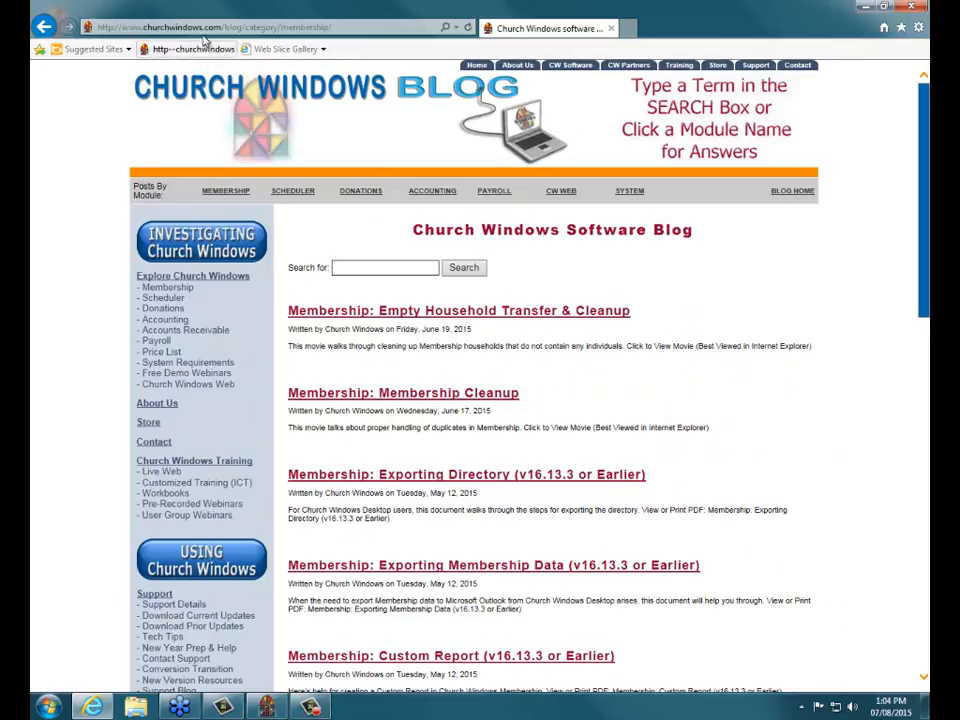
Return to the Church Windows home page and open the Download Updates page to check the current 17.14.4 update.
{"action": "left_click", "coordinate": [50, 32]}
{"action": "left_click", "coordinate": [50, 32]}
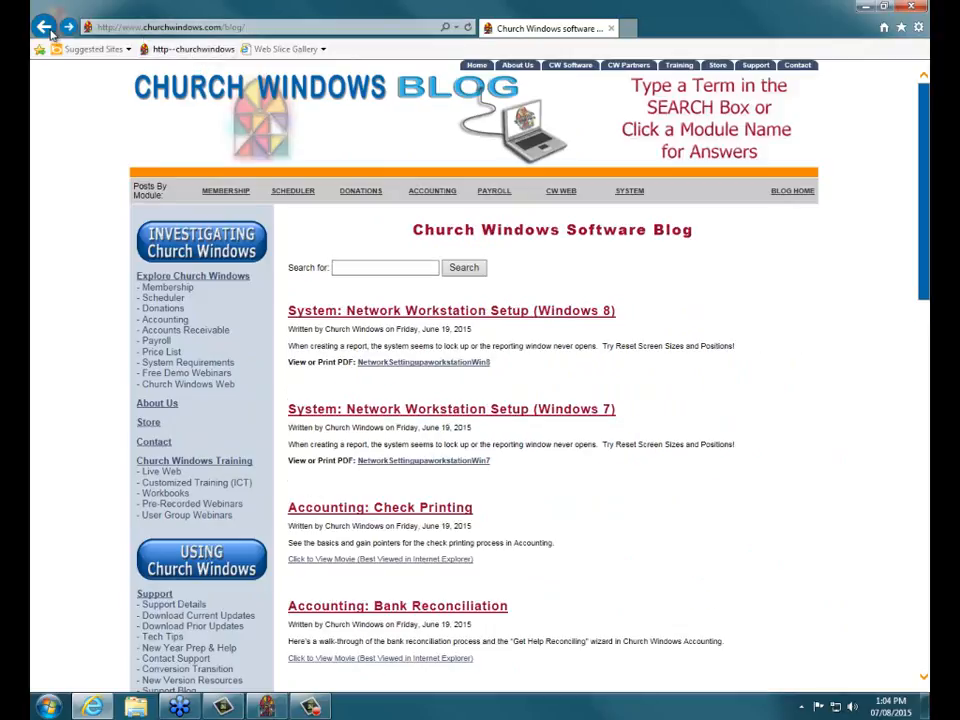
{"action": "left_click", "coordinate": [44, 28]}
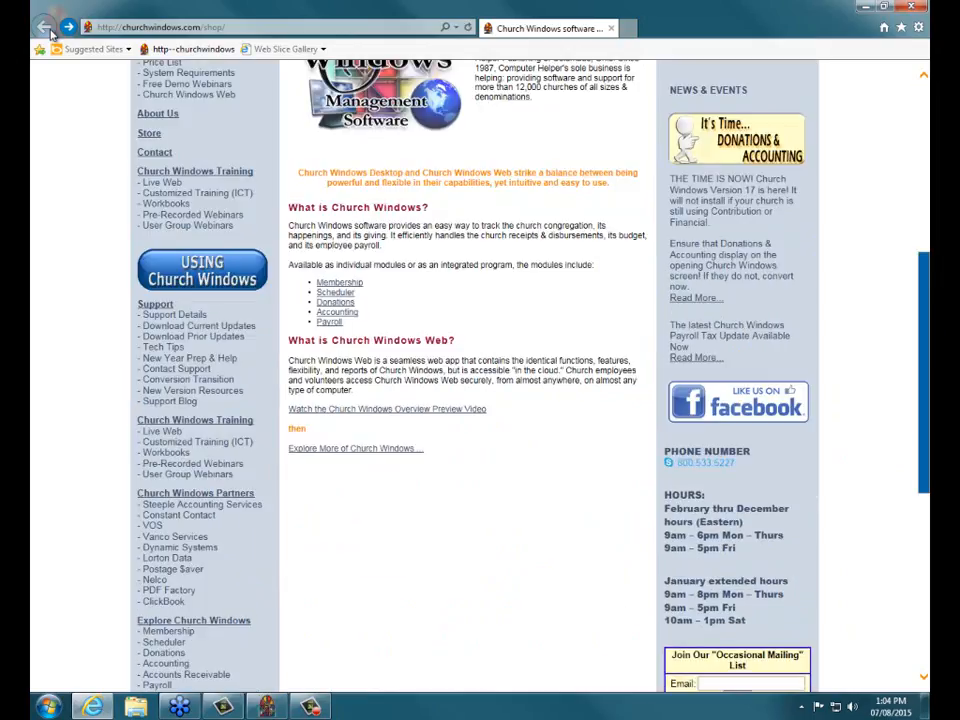
{"action": "scroll", "coordinate": [527, 562], "scroll_direction": "up", "scroll_amount": 5}
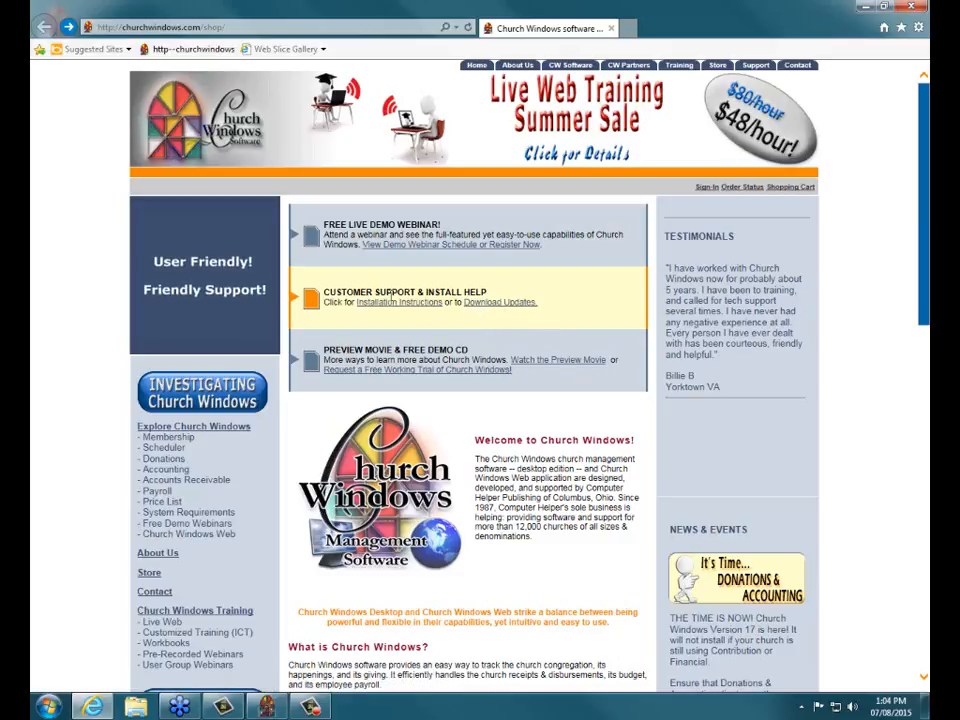
{"action": "left_click", "coordinate": [491, 309]}
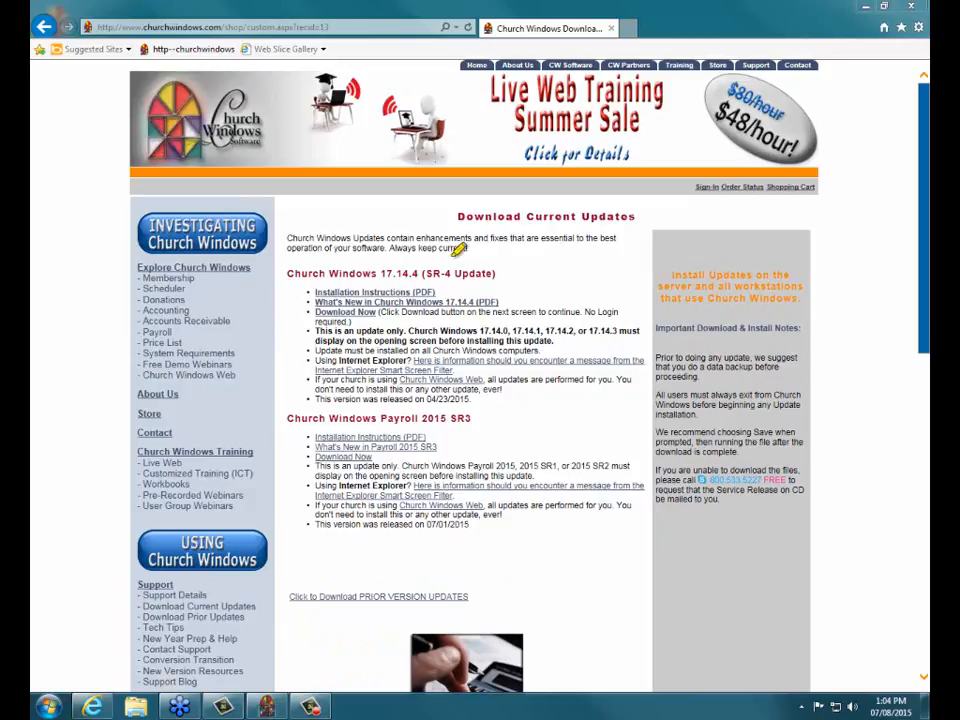
{"action": "left_click_drag", "start_coordinate": [374, 273], "coordinate": [424, 273]}
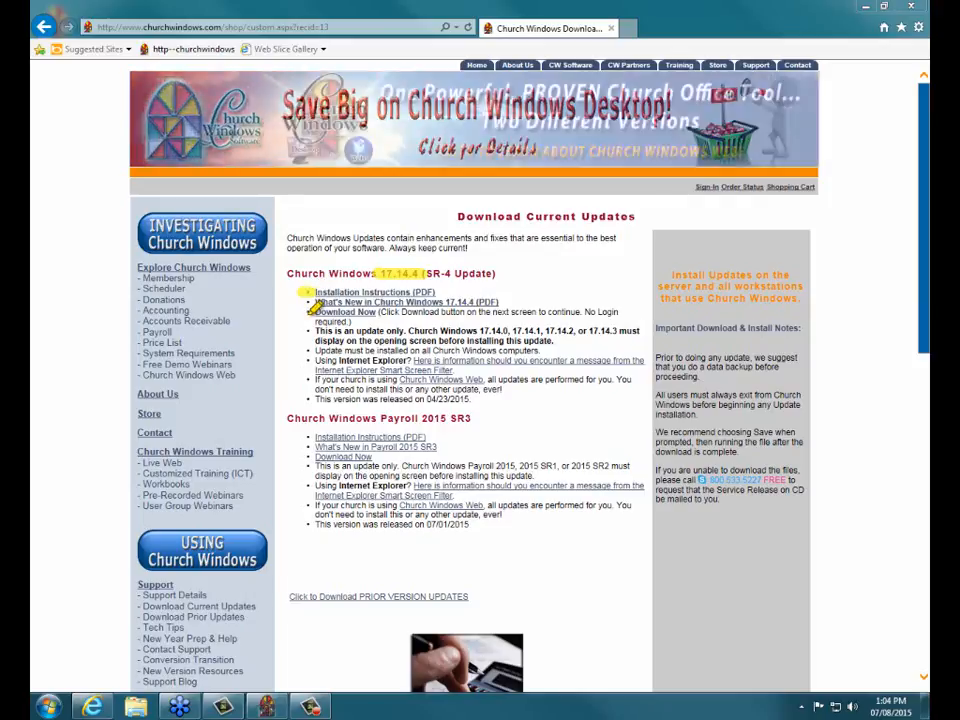
{"action": "left_click_drag", "start_coordinate": [303, 312], "coordinate": [310, 312]}
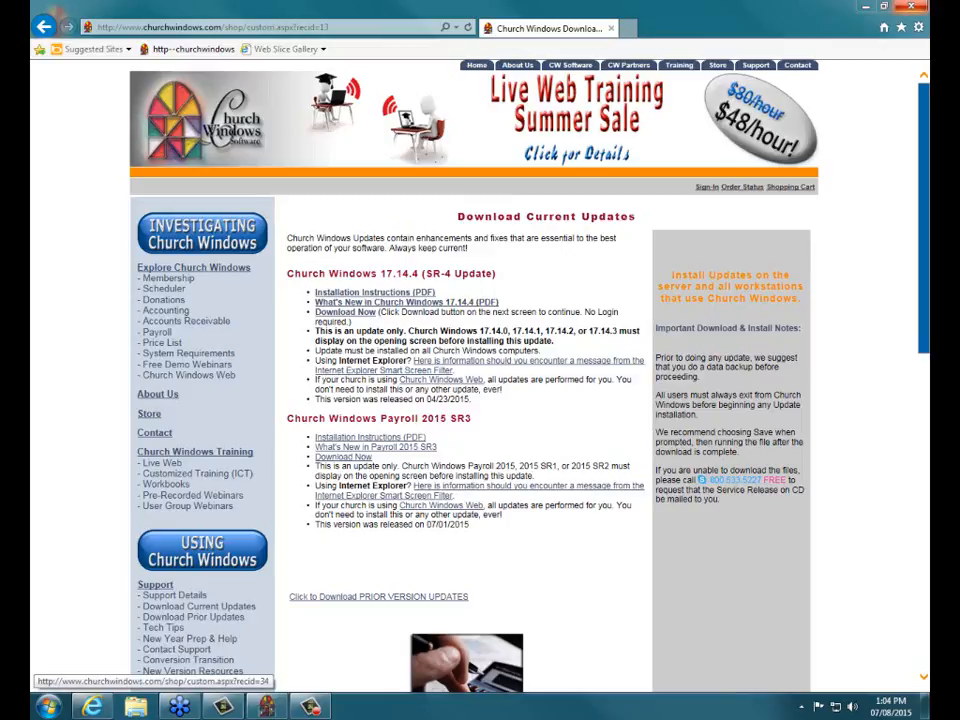
Minimize the browser, switch to the Church Windows desktop program and open its Donations module.
{"action": "left_click", "coordinate": [866, 9]}
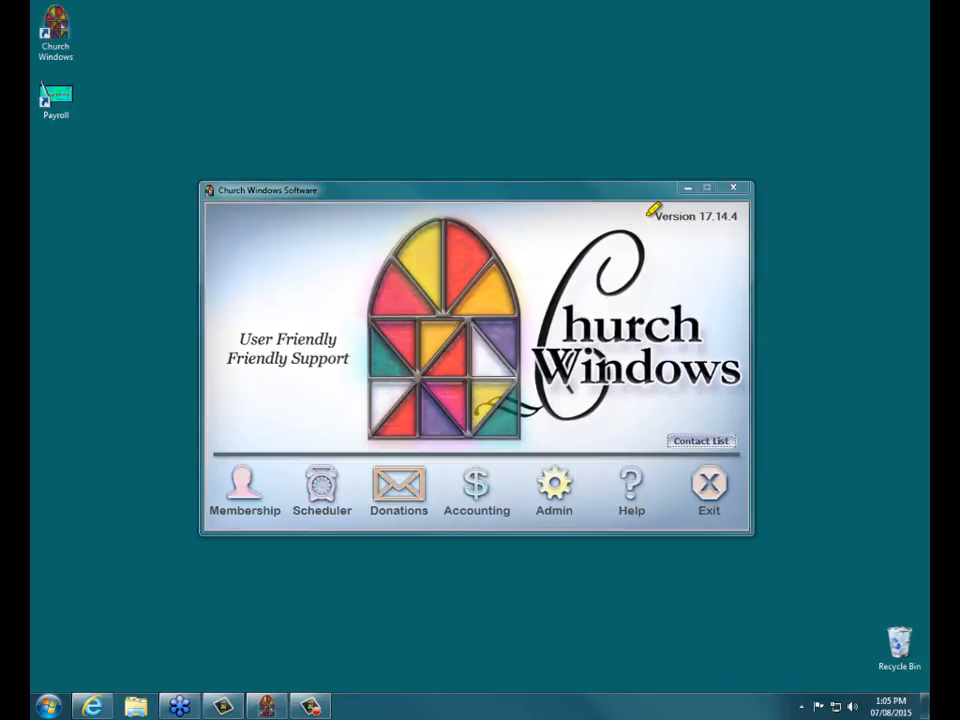
{"action": "left_click_drag", "start_coordinate": [647, 216], "coordinate": [742, 212]}
{"action": "left_click", "coordinate": [386, 500]}
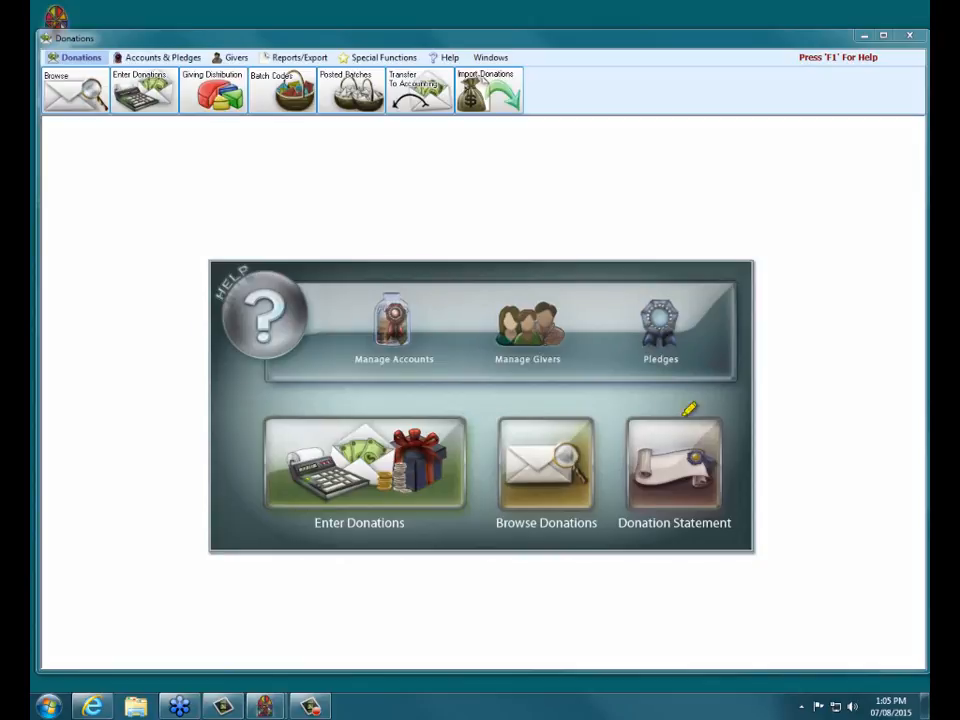
Open Browse Donations and enlarge its window so that more giver rows and columns fit.
{"action": "mouse_move", "coordinate": [482, 410]}
{"action": "left_mouse_down"}
{"action": "mouse_move", "coordinate": [568, 401]}
{"action": "mouse_move", "coordinate": [603, 440]}
{"action": "mouse_move", "coordinate": [600, 520]}
{"action": "mouse_move", "coordinate": [527, 521]}
{"action": "mouse_move", "coordinate": [490, 478]}
{"action": "mouse_move", "coordinate": [489, 409]}
{"action": "left_mouse_up"}
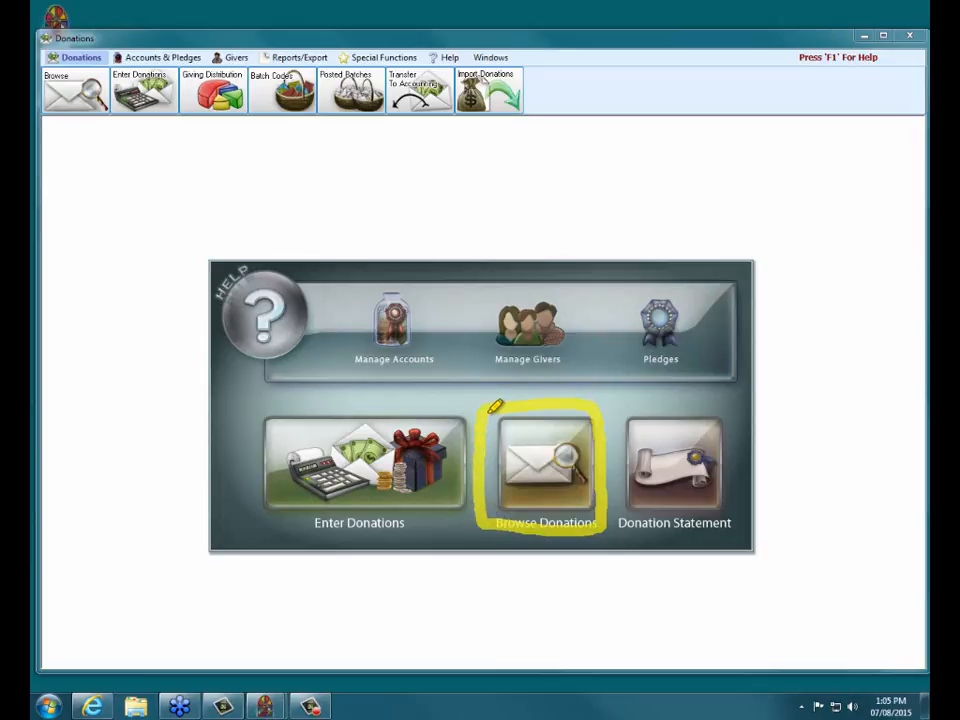
{"action": "left_click_drag", "start_coordinate": [45, 77], "coordinate": [68, 75]}
{"action": "key", "text": "Escape"}
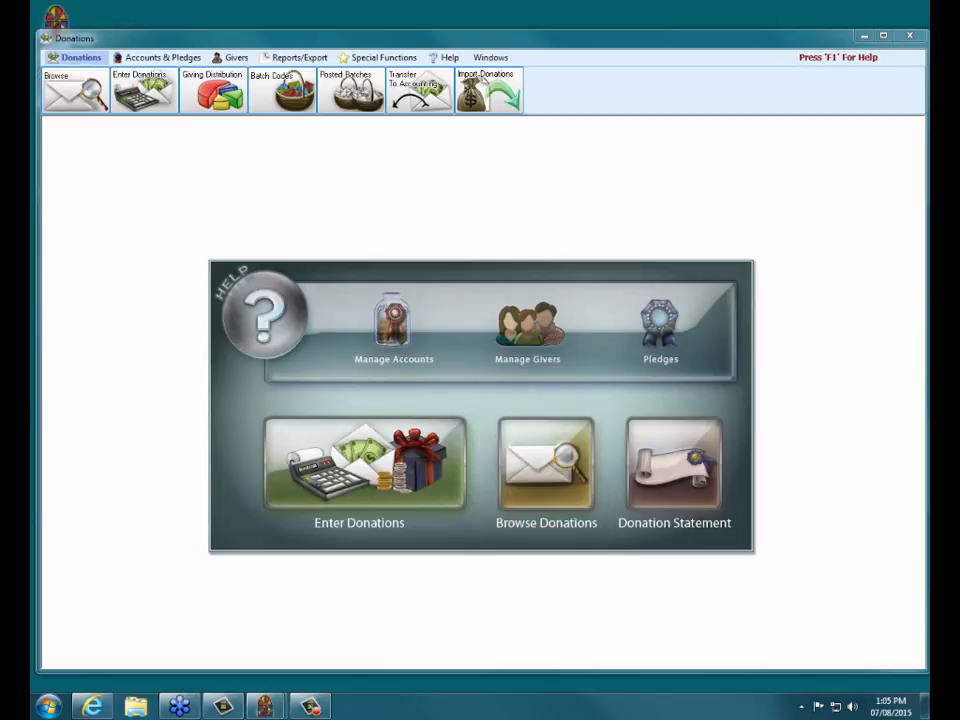
{"action": "left_click", "coordinate": [534, 458]}
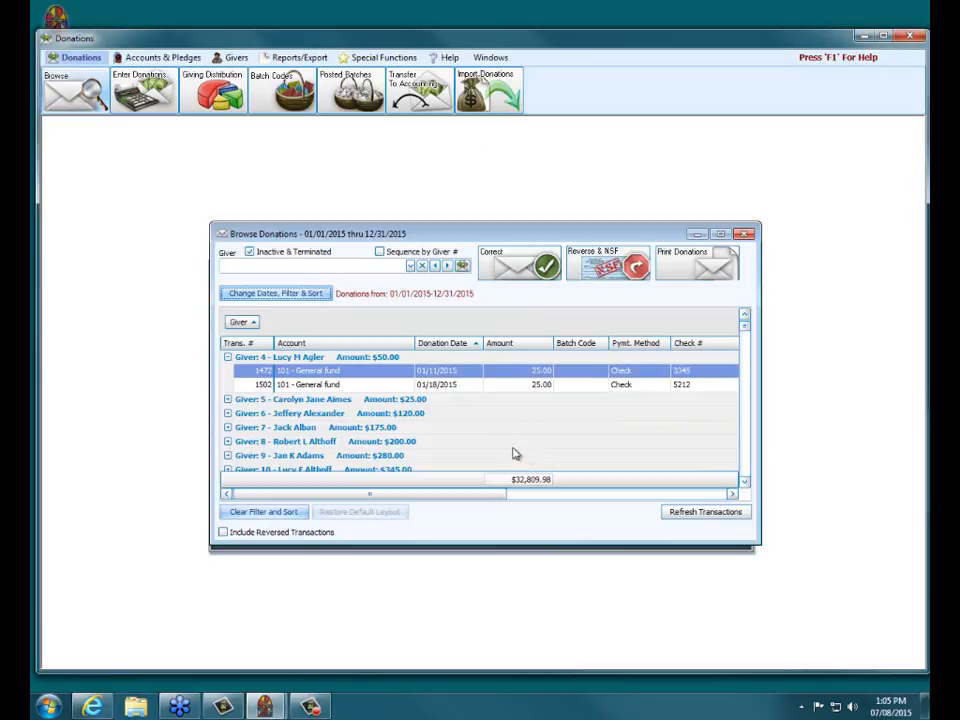
{"action": "left_click_drag", "start_coordinate": [211, 223], "coordinate": [148, 178]}
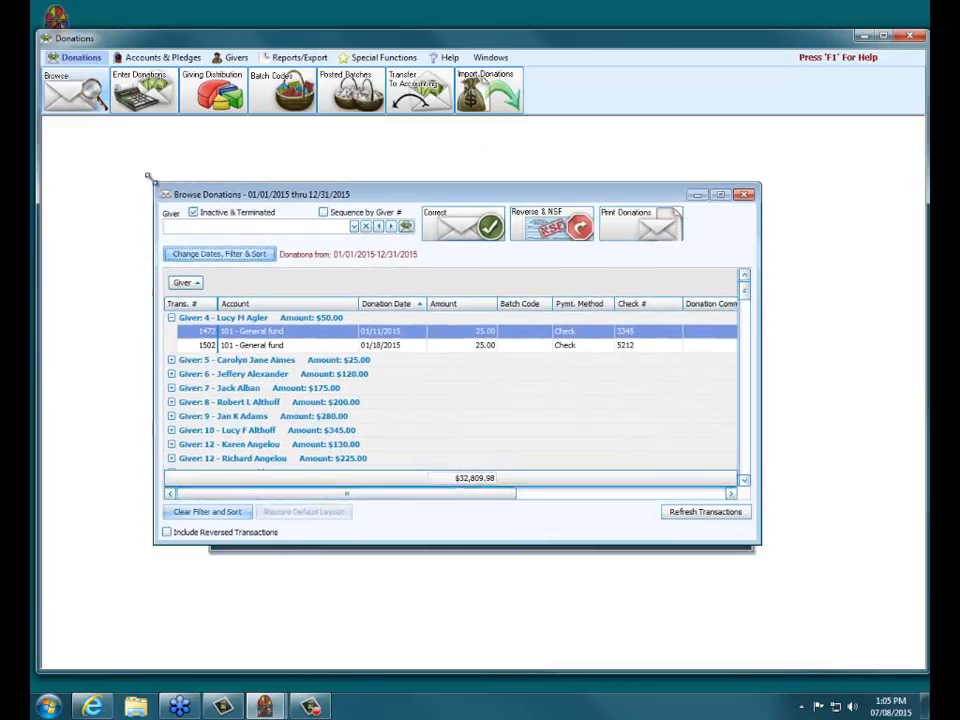
{"action": "left_click_drag", "start_coordinate": [760, 546], "coordinate": [814, 604]}
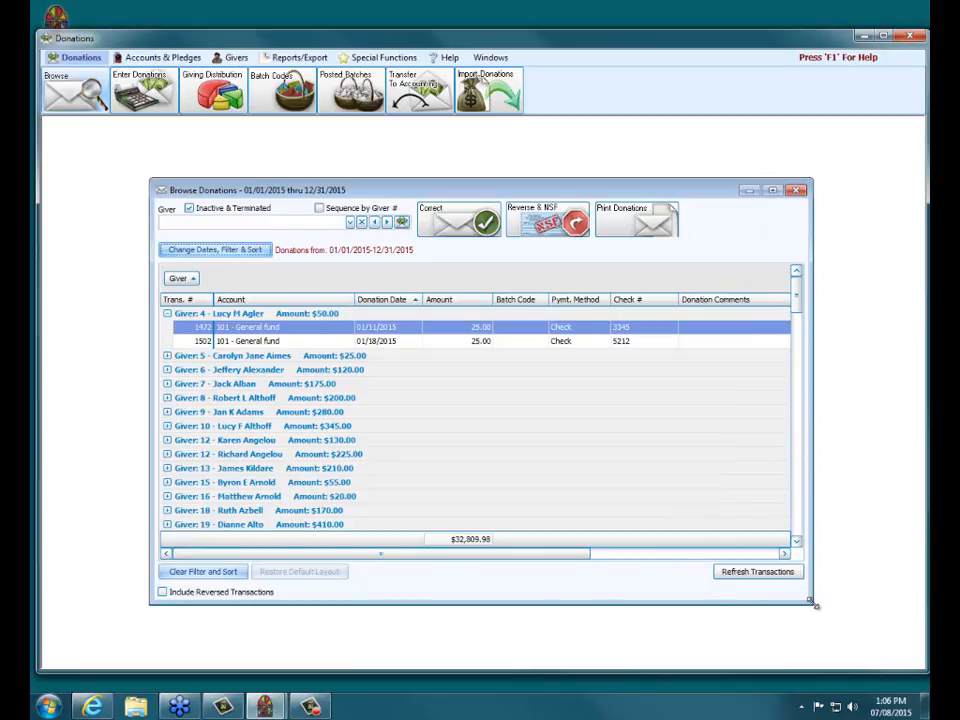
Collapse the first giver's transactions and review the list of givers with their donation amounts.
{"action": "left_click", "coordinate": [167, 313]}
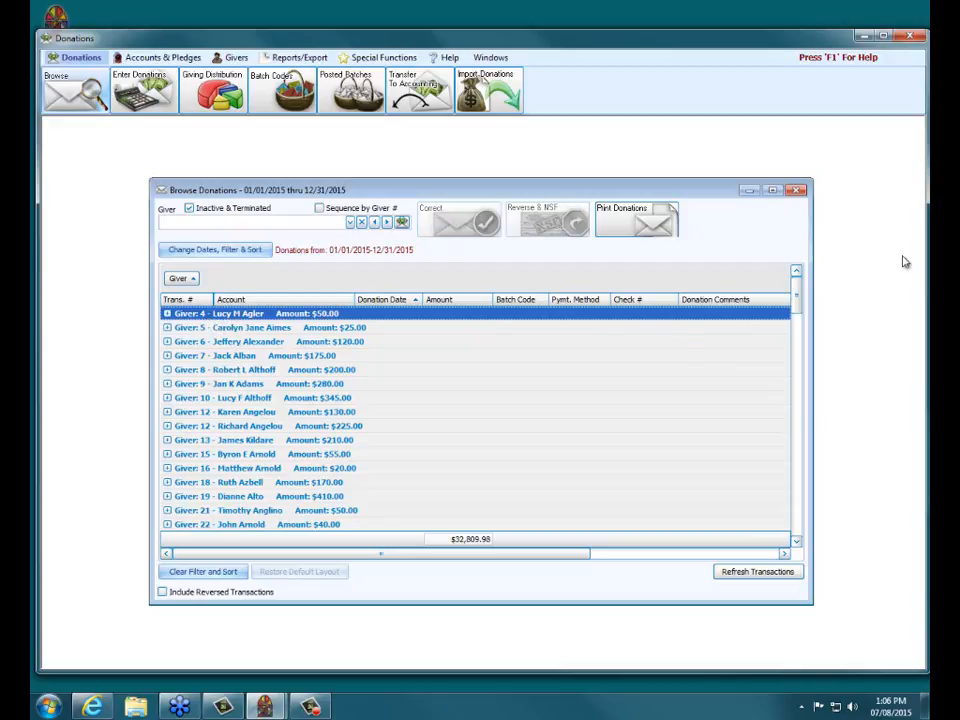
{"action": "mouse_move", "coordinate": [805, 325]}
{"action": "left_mouse_down"}
{"action": "mouse_move", "coordinate": [805, 363]}
{"action": "mouse_move", "coordinate": [804, 350]}
{"action": "left_mouse_up"}
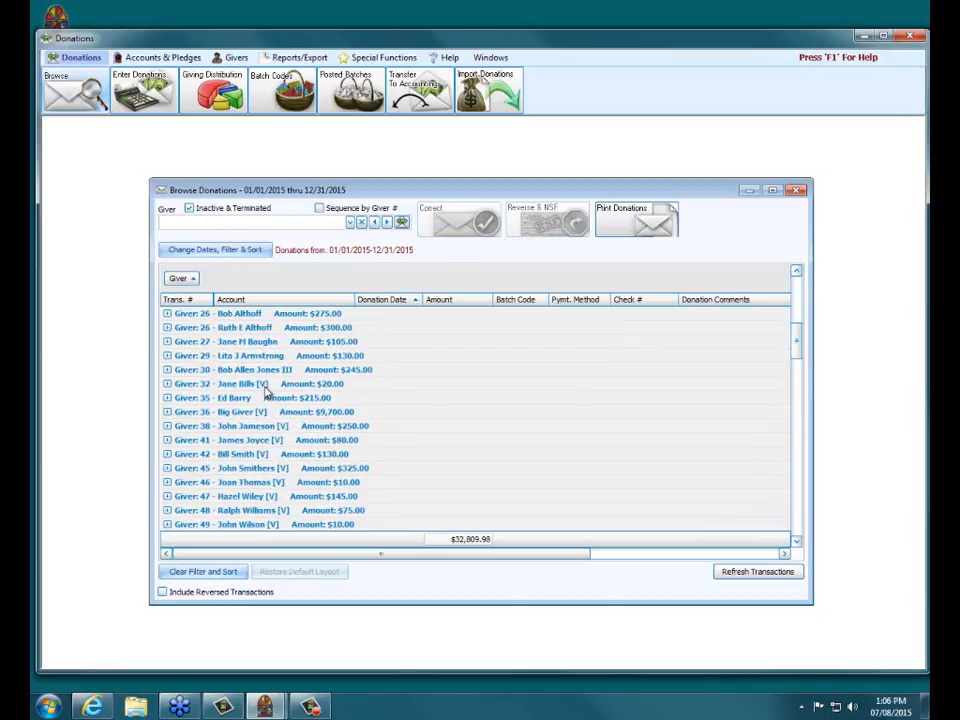
{"action": "left_click", "coordinate": [353, 371]}
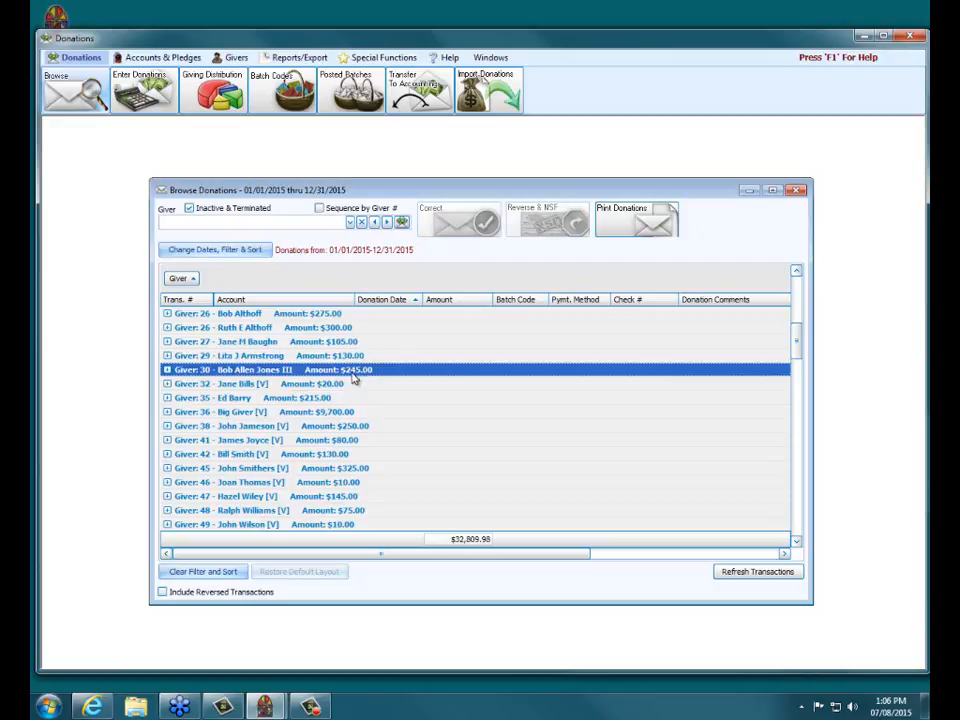
{"action": "scroll", "coordinate": [801, 344], "scroll_direction": "up", "scroll_amount": 1}
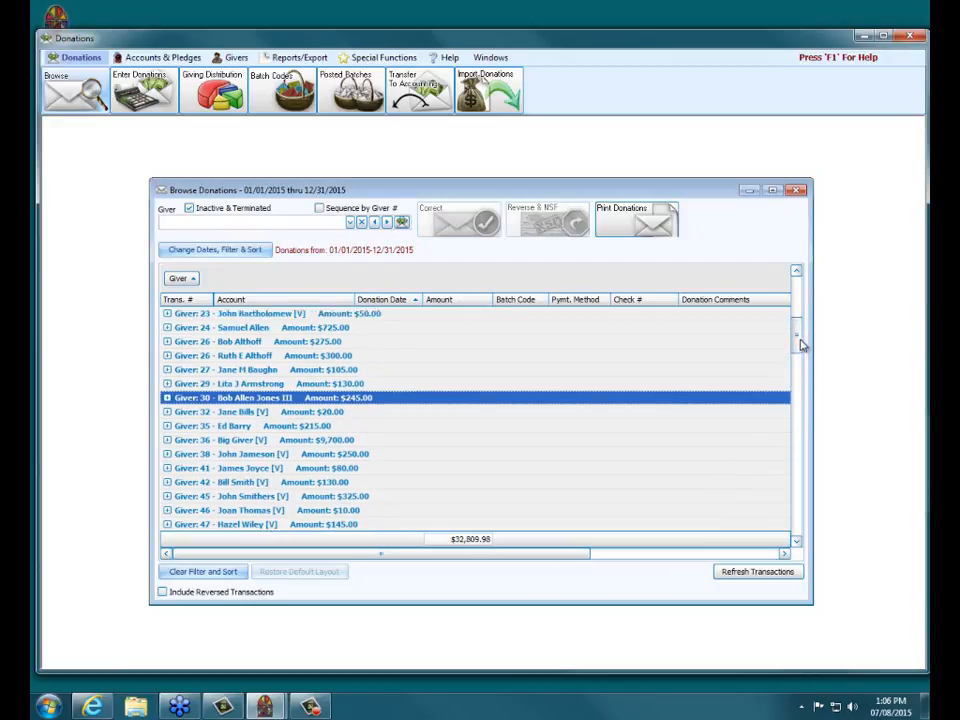
{"action": "left_click_drag", "start_coordinate": [801, 344], "coordinate": [799, 294]}
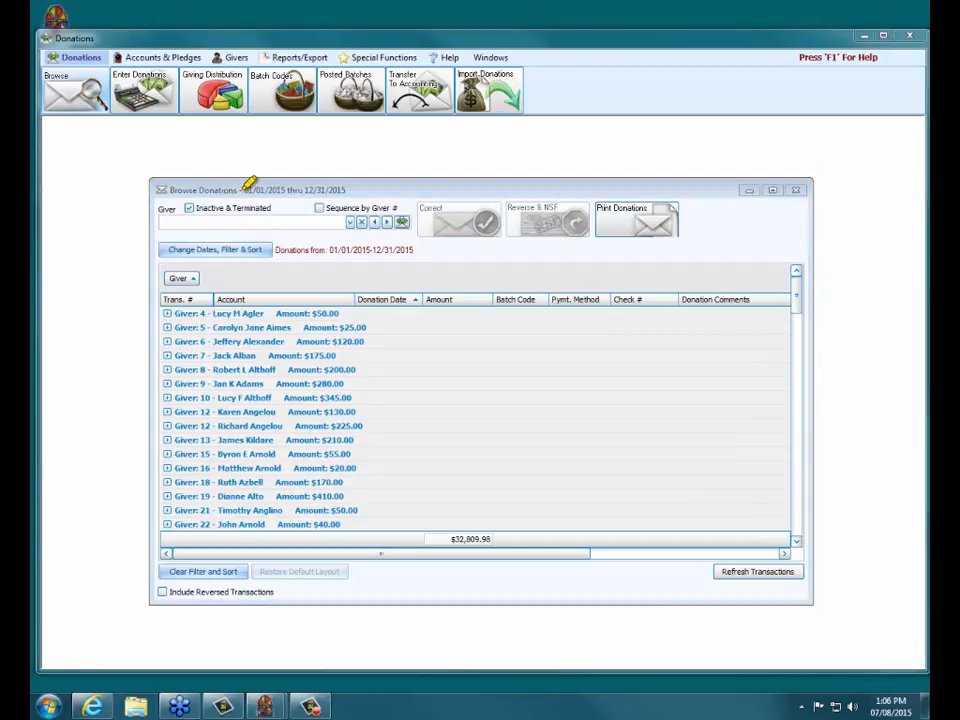
{"action": "left_click_drag", "start_coordinate": [254, 189], "coordinate": [350, 190]}
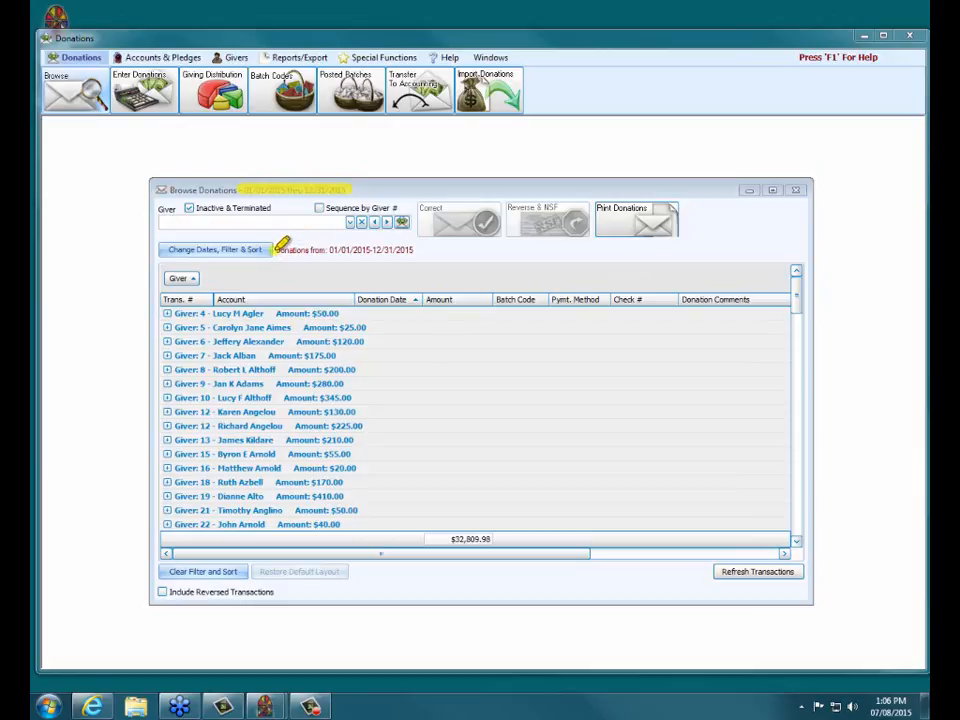
{"action": "left_click_drag", "start_coordinate": [277, 250], "coordinate": [415, 250]}
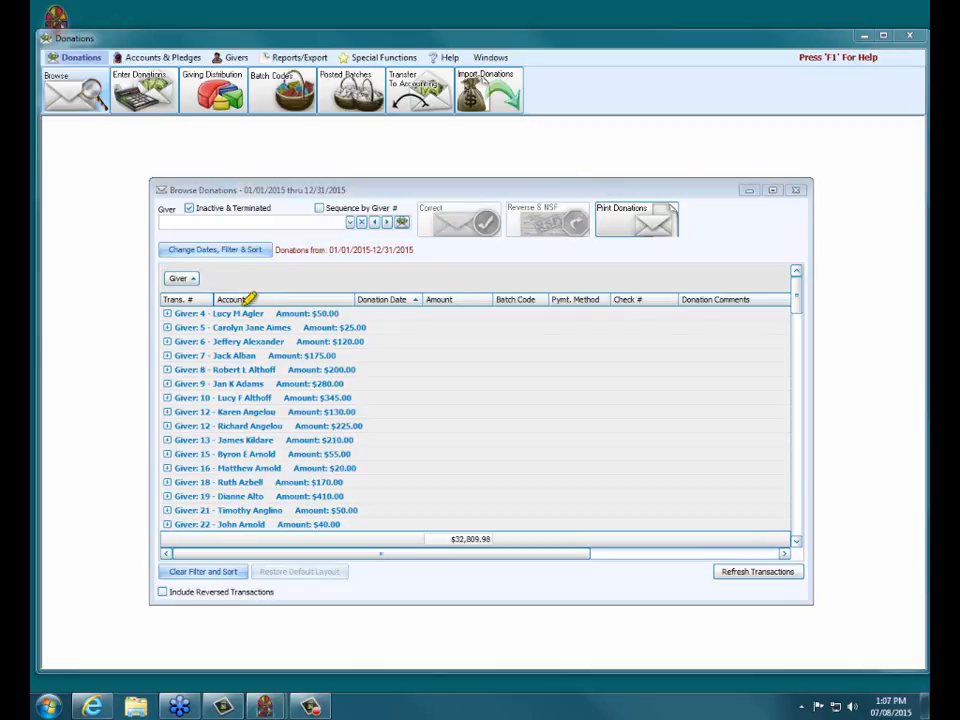
{"action": "mouse_move", "coordinate": [276, 313]}
{"action": "left_mouse_down"}
{"action": "mouse_move", "coordinate": [340, 313]}
{"action": "mouse_move", "coordinate": [367, 327]}
{"action": "left_mouse_up"}
{"action": "left_click_drag", "start_coordinate": [297, 341], "coordinate": [380, 341]}
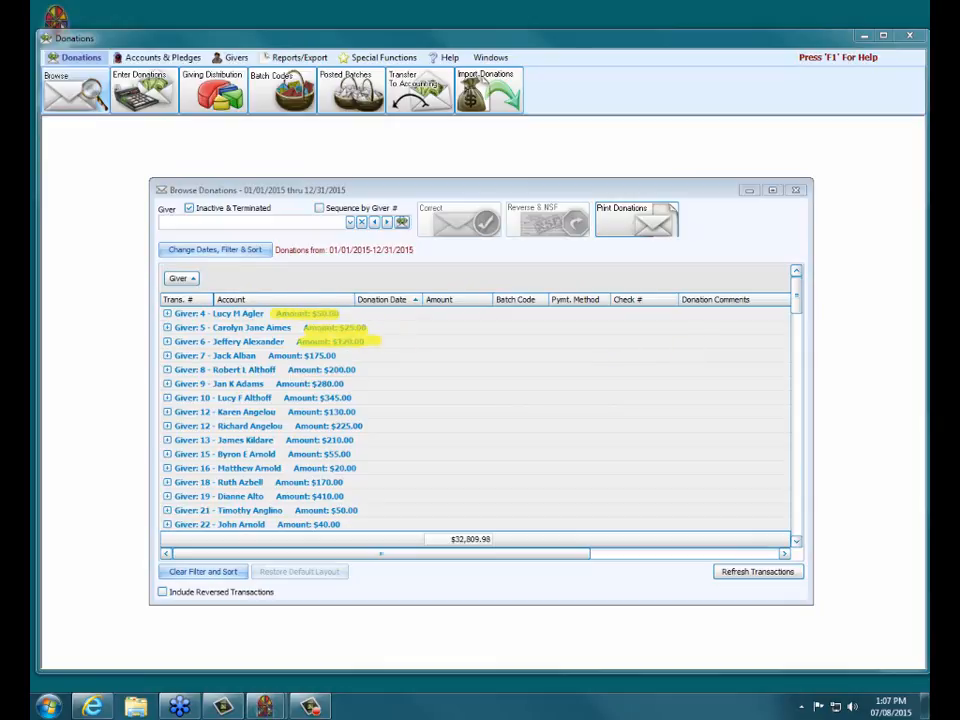
{"action": "key", "text": "Escape"}
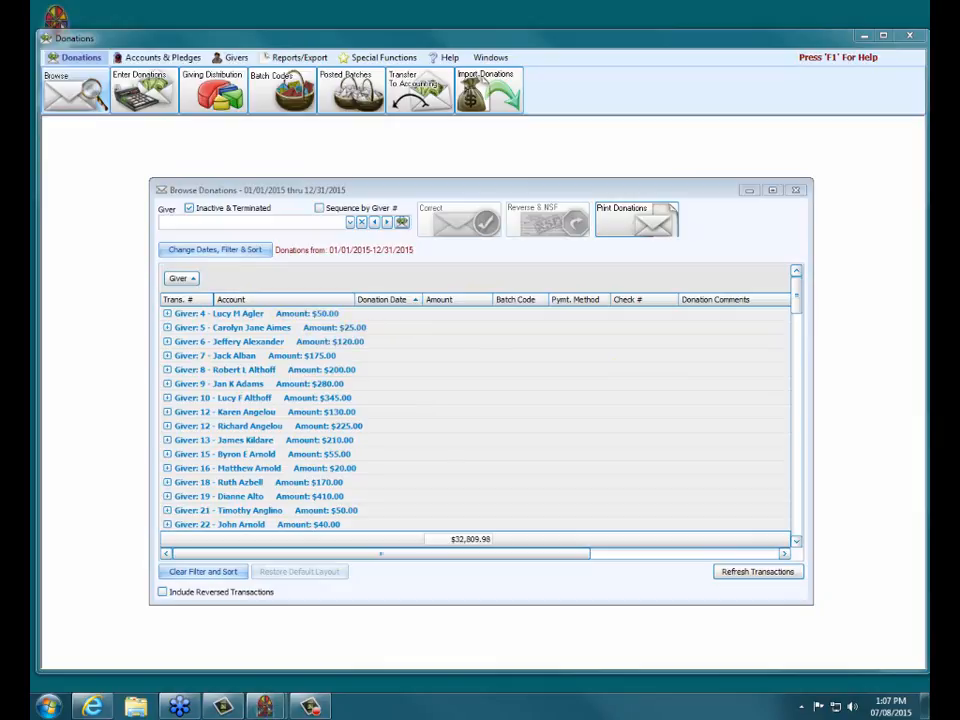
Expand the first four givers in the list to view their individual donation transactions.
{"action": "left_click", "coordinate": [197, 317]}
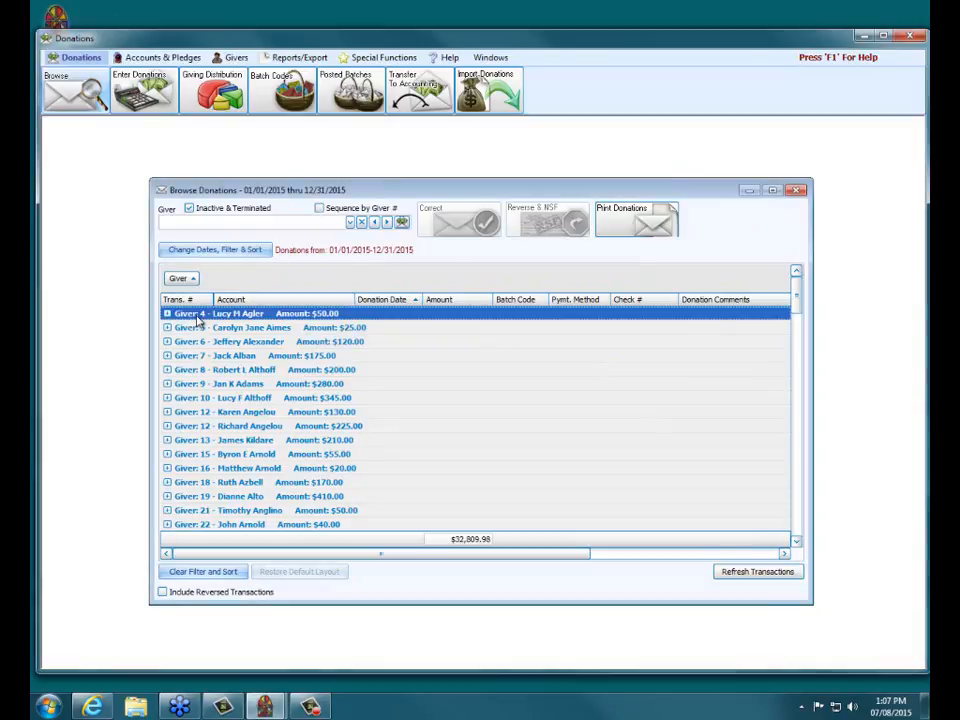
{"action": "double_click", "coordinate": [197, 317]}
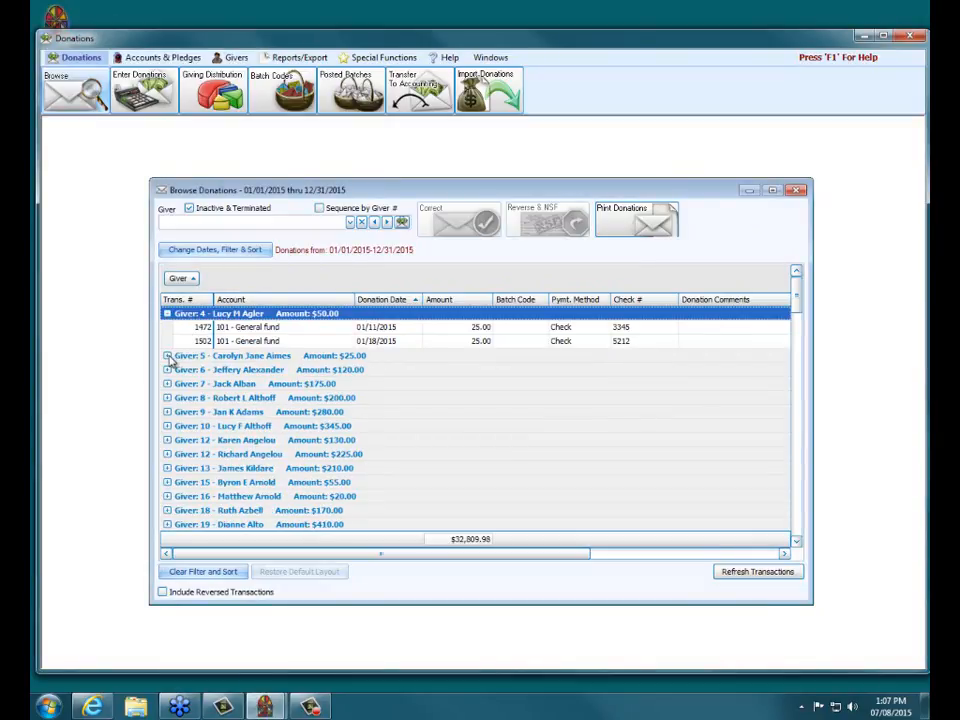
{"action": "left_click", "coordinate": [167, 356]}
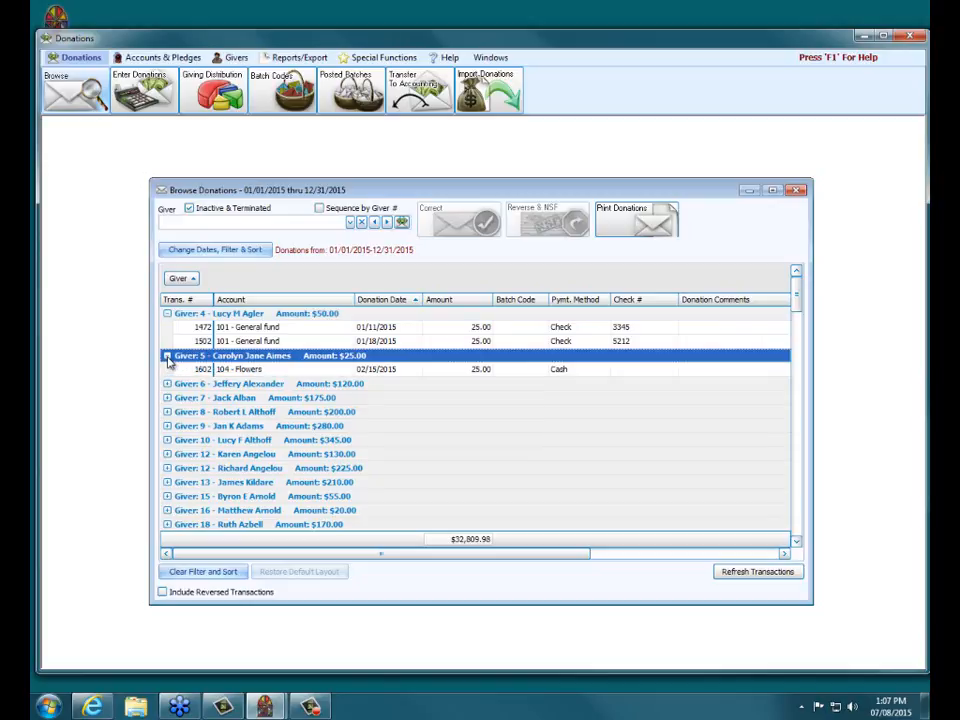
{"action": "left_click", "coordinate": [167, 384]}
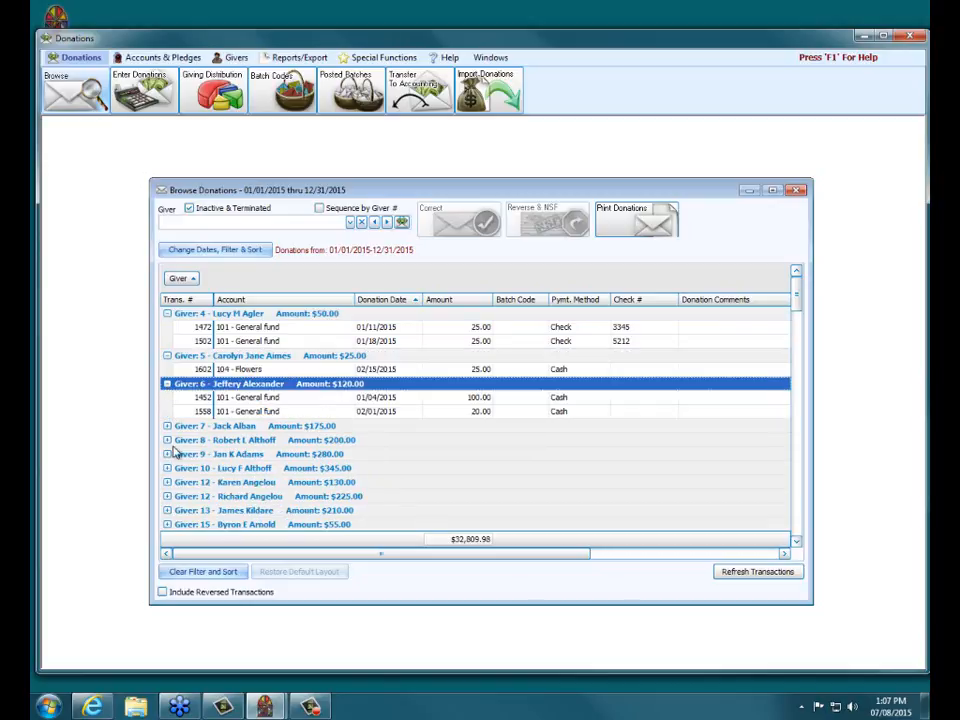
{"action": "left_click", "coordinate": [167, 426]}
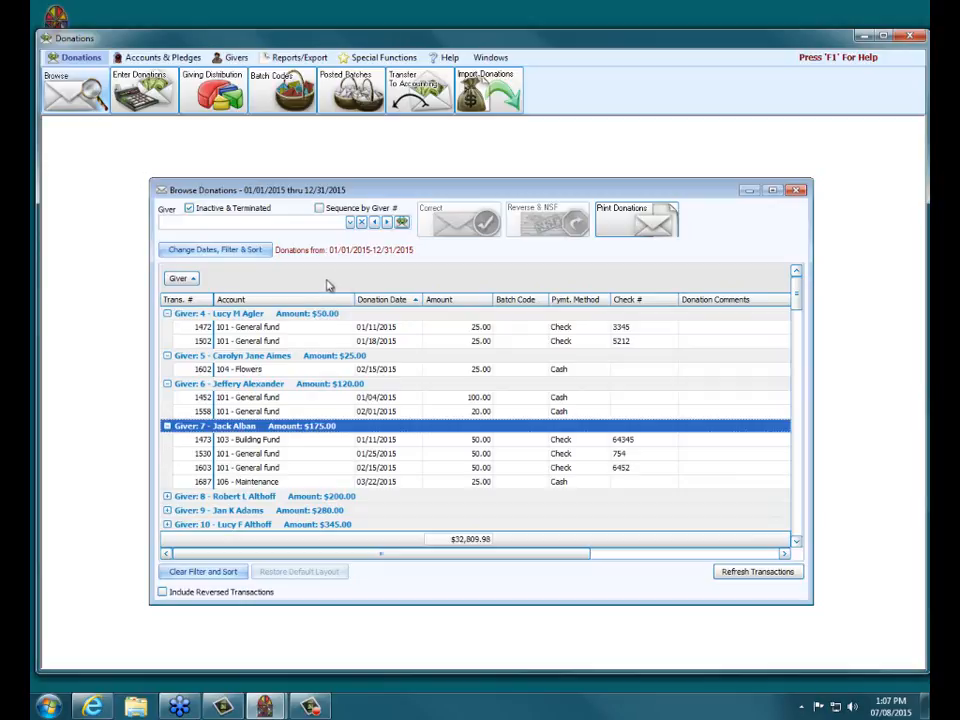
Examine the first giver's total row and select each of that giver's two General fund donations.
{"action": "left_click", "coordinate": [200, 313]}
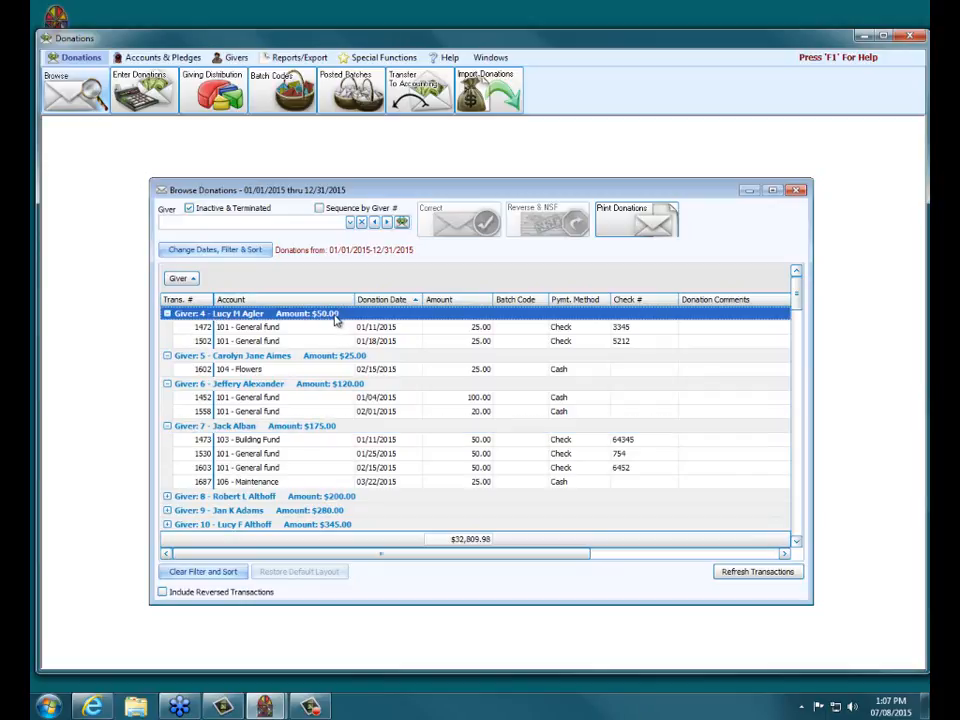
{"action": "left_click", "coordinate": [250, 328]}
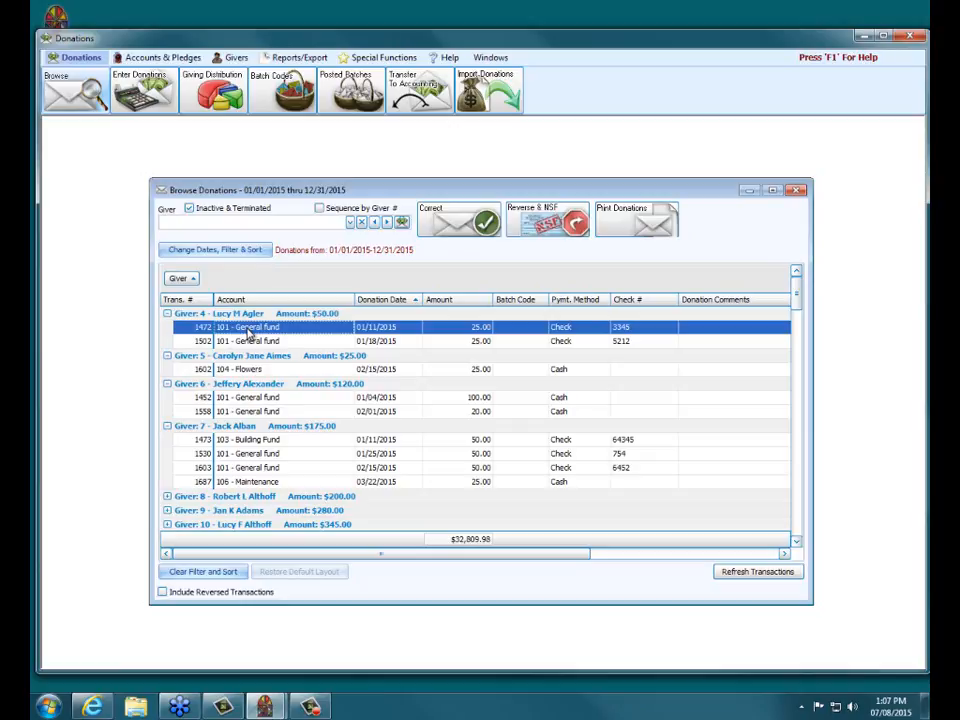
{"action": "left_click", "coordinate": [251, 343]}
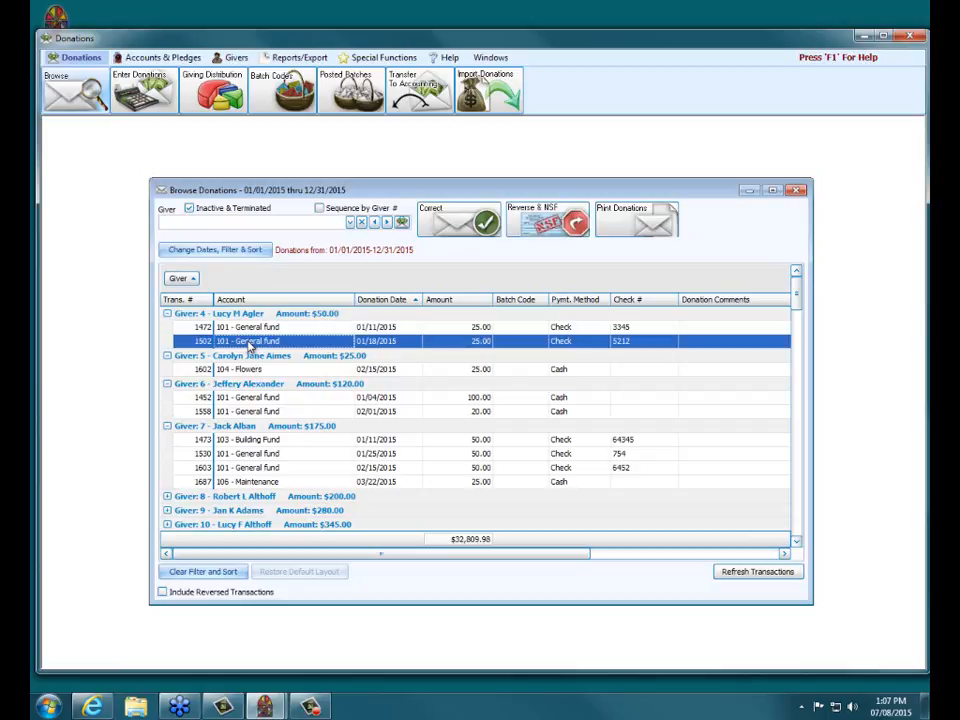
{"action": "left_click", "coordinate": [244, 218]}
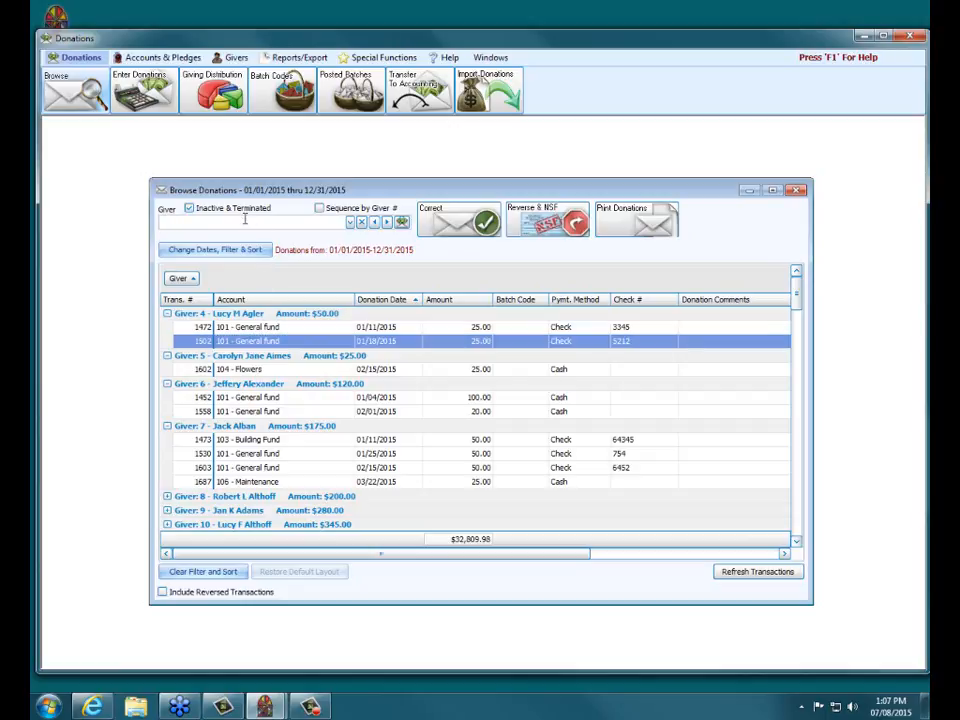
Collapse the transactions of the first four givers so only the giver totals are listed.
{"action": "left_click", "coordinate": [167, 313]}
{"action": "left_click", "coordinate": [167, 328]}
{"action": "left_click", "coordinate": [167, 342]}
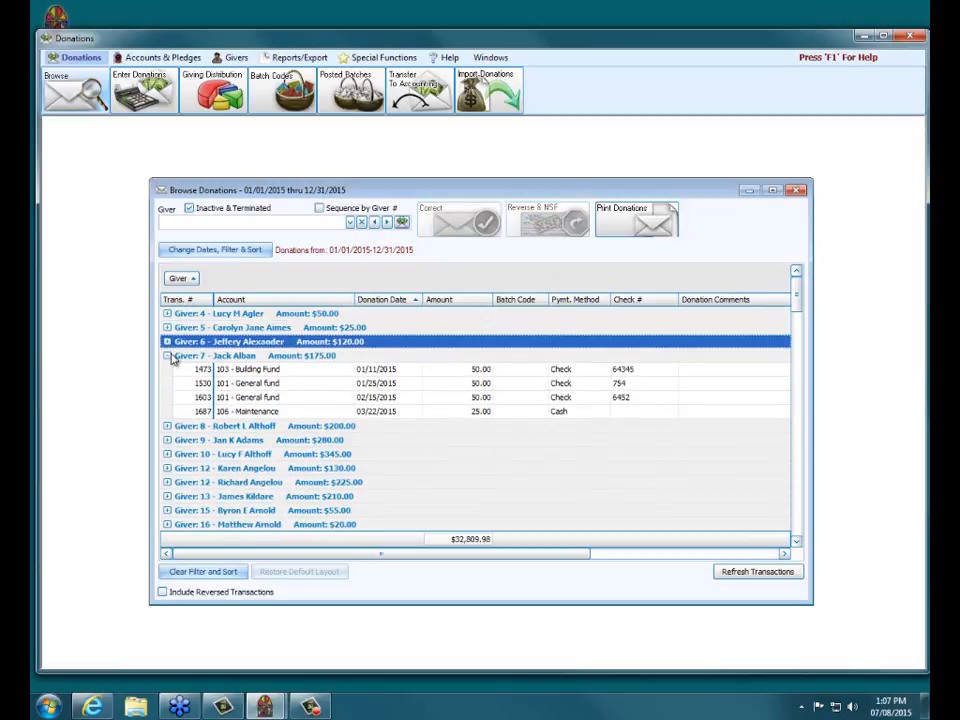
{"action": "left_click", "coordinate": [167, 356]}
{"action": "left_click", "coordinate": [167, 356]}
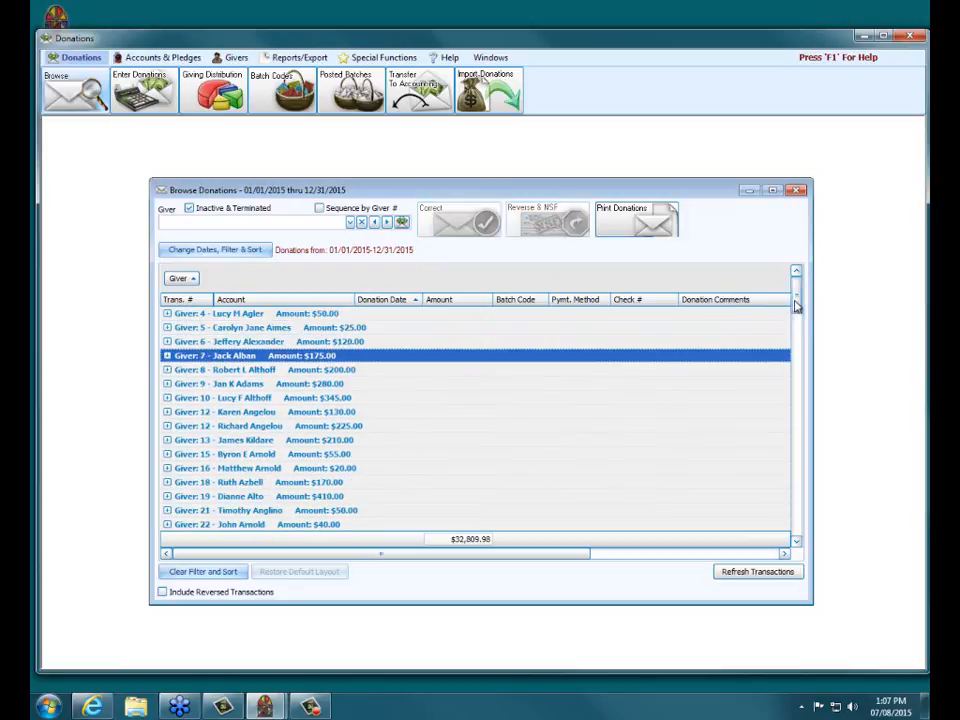
{"action": "mouse_move", "coordinate": [797, 300]}
{"action": "left_mouse_down"}
{"action": "mouse_move", "coordinate": [800, 388]}
{"action": "mouse_move", "coordinate": [795, 285]}
{"action": "left_mouse_up"}
Filter the donations to a single giver by entering the giver's number and picking the match.
{"action": "left_click", "coordinate": [202, 222]}
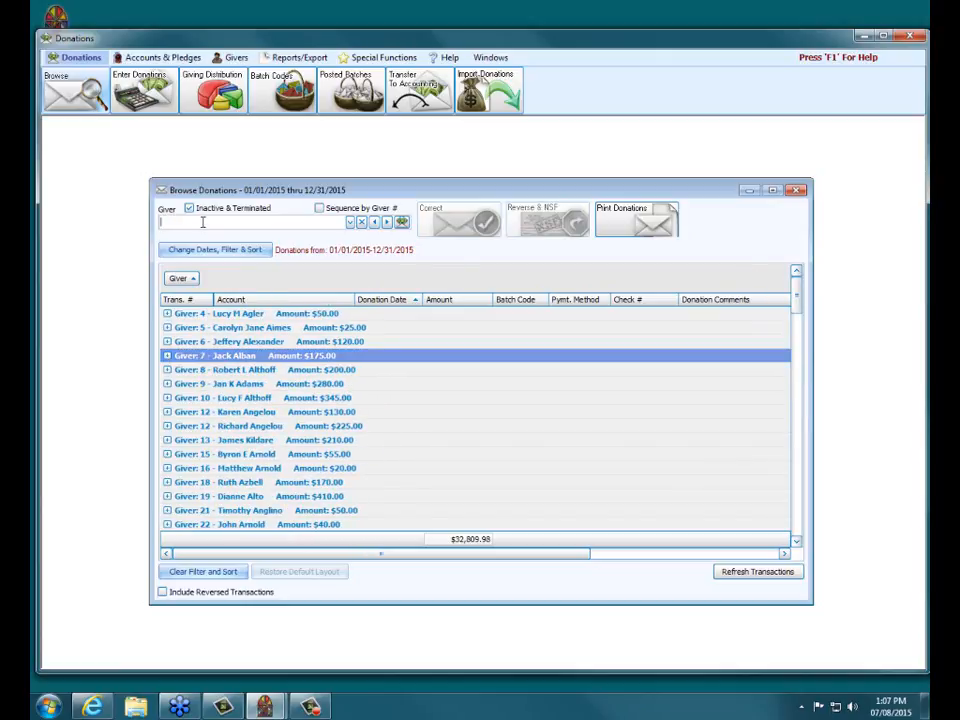
{"action": "type", "text": "78"}
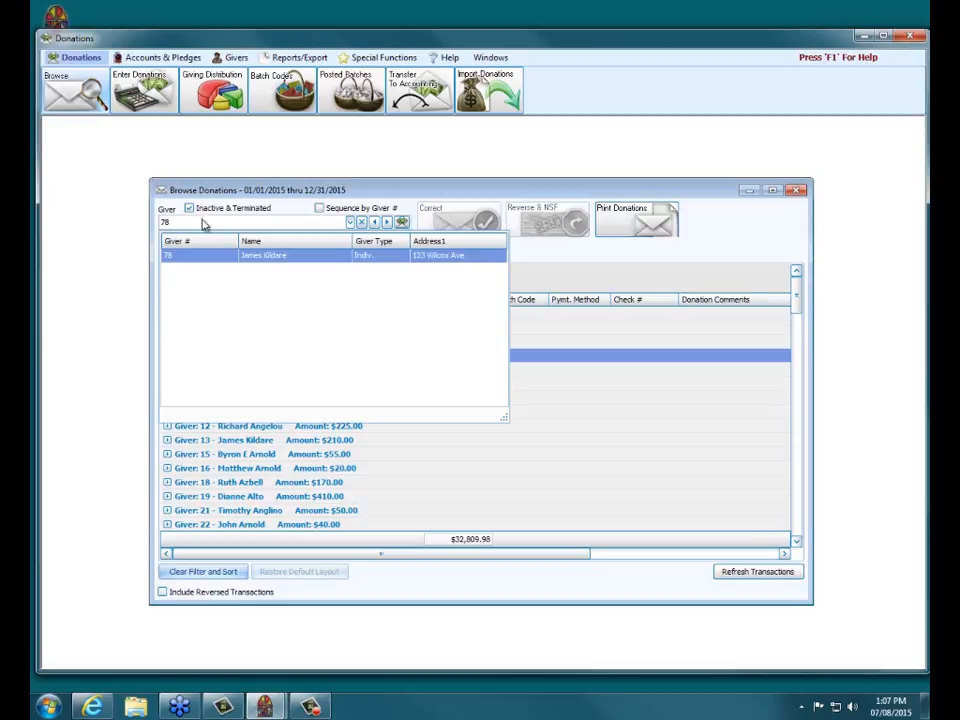
{"action": "left_click", "coordinate": [221, 257]}
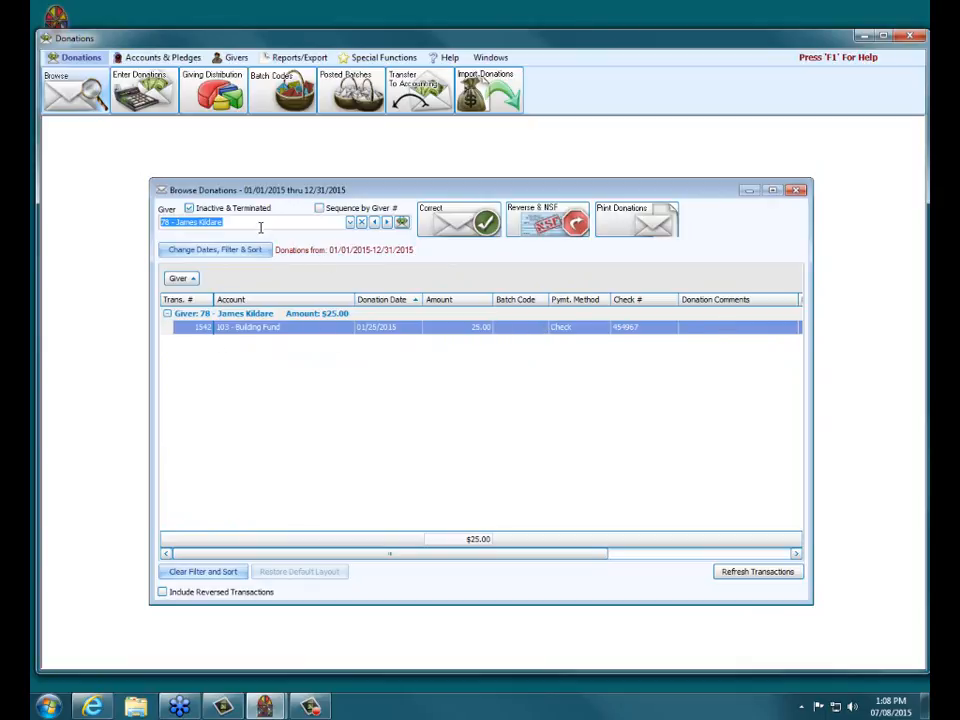
Replace the giver filter by searching the first letters of a last name and choosing the first match.
{"action": "key", "text": "BackSpace"}
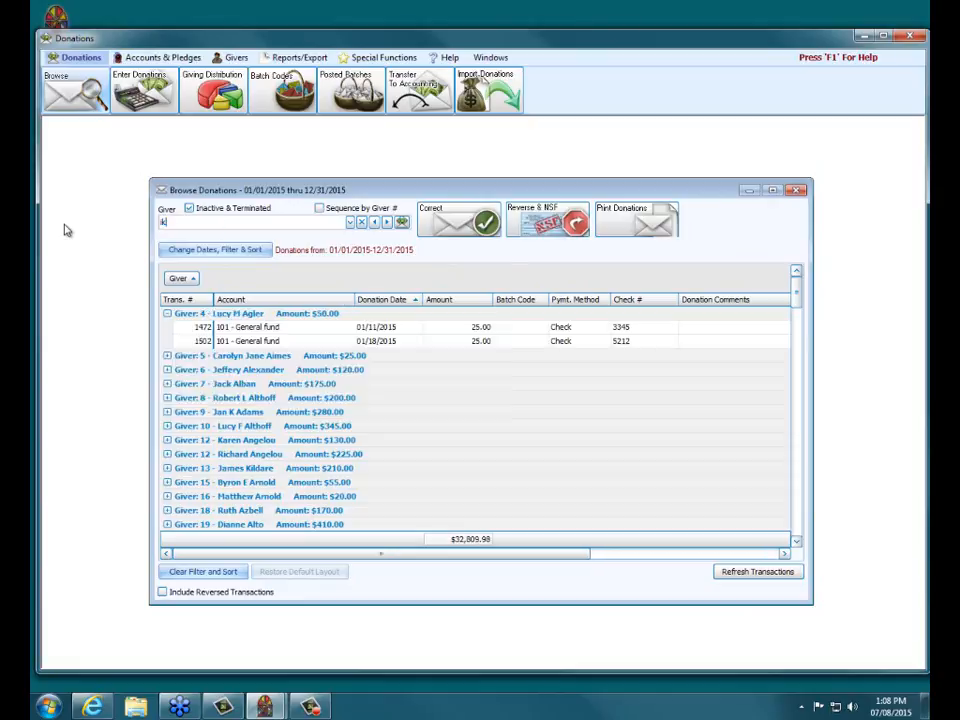
{"action": "type", "text": "kil"}
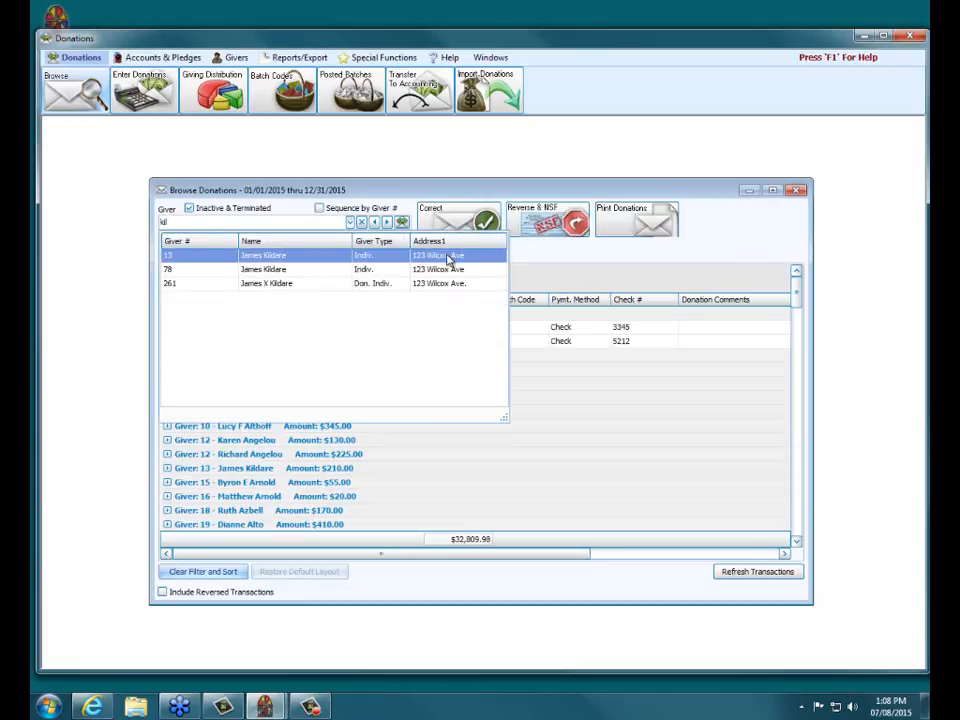
{"action": "key", "text": "Return"}
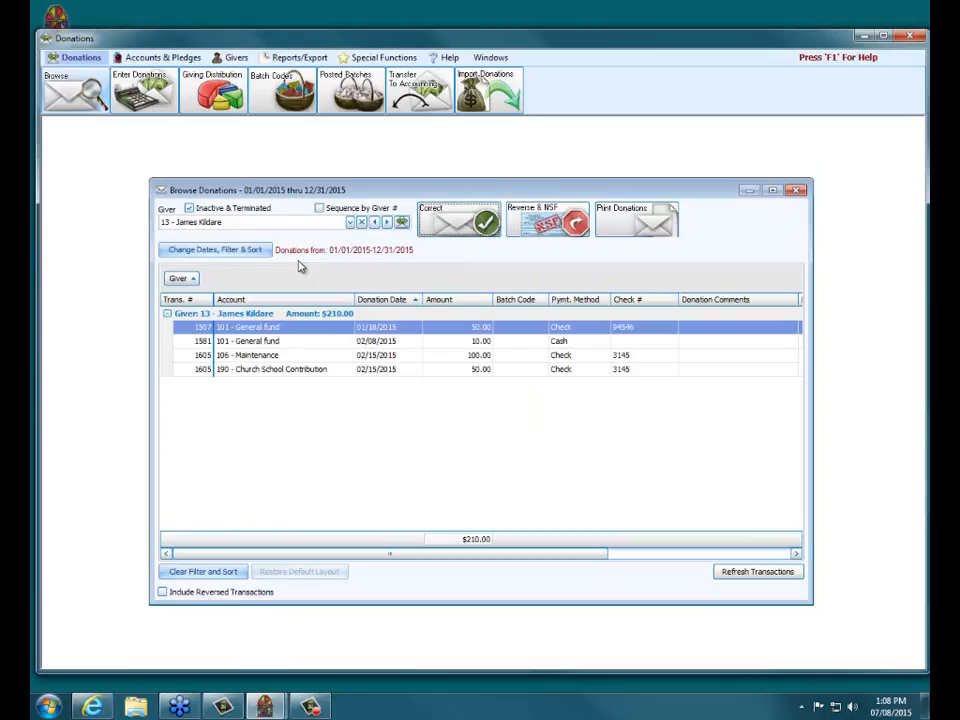
View the donations of the third giver with that last name, and clear the giver filter, collapsing the first giver's transactions.
{"action": "left_click_drag", "start_coordinate": [240, 221], "coordinate": [135, 228]}
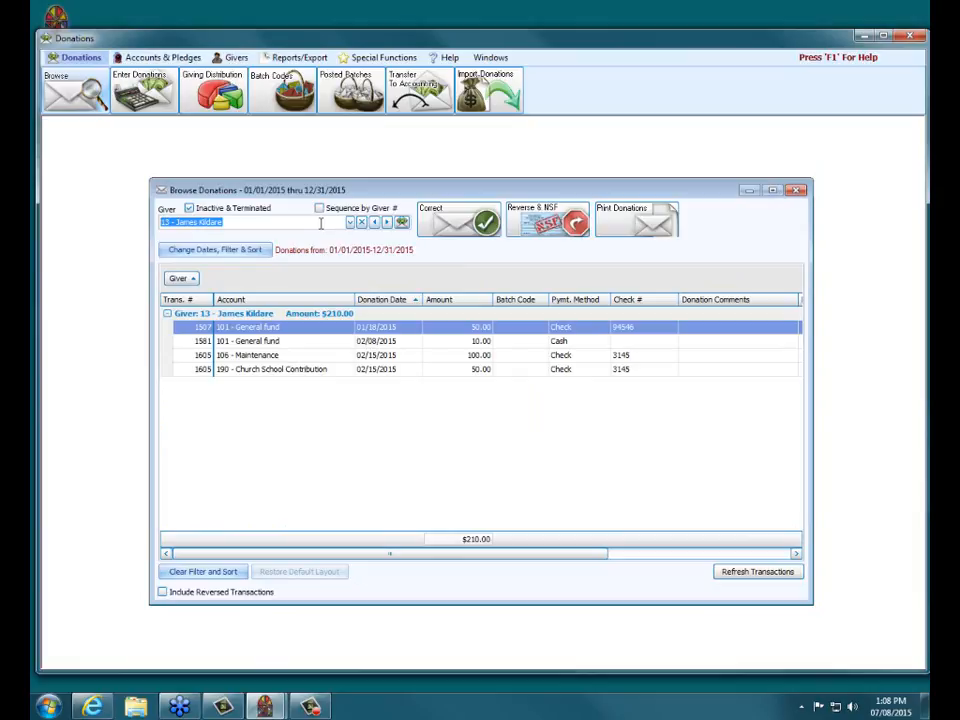
{"action": "key", "text": "BackSpace"}
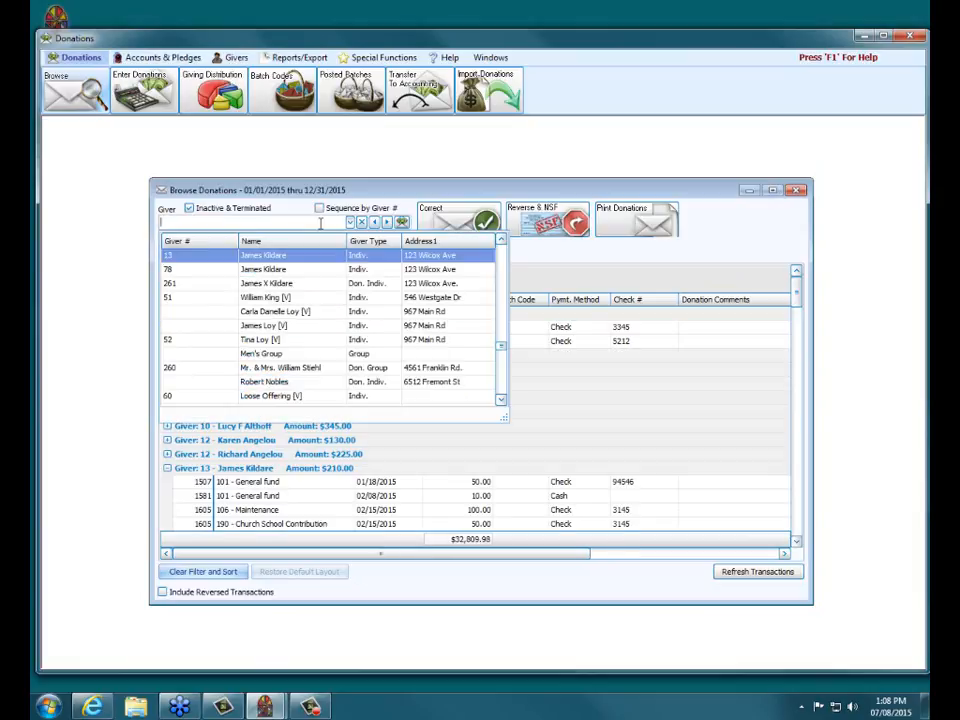
{"action": "left_click", "coordinate": [415, 283]}
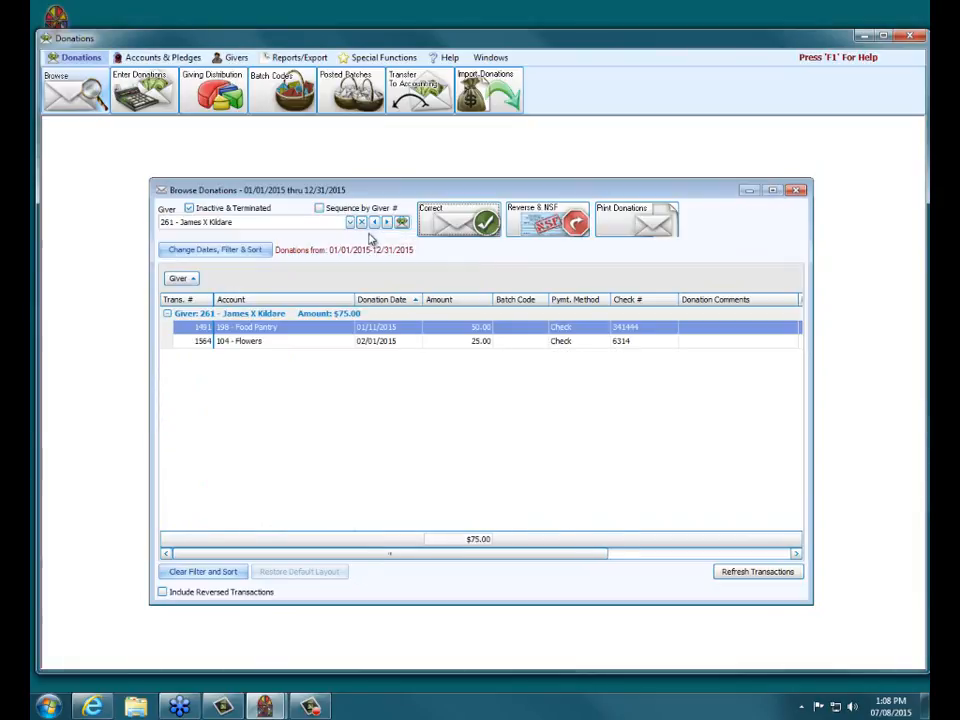
{"action": "left_click", "coordinate": [363, 223]}
{"action": "left_click", "coordinate": [166, 315]}
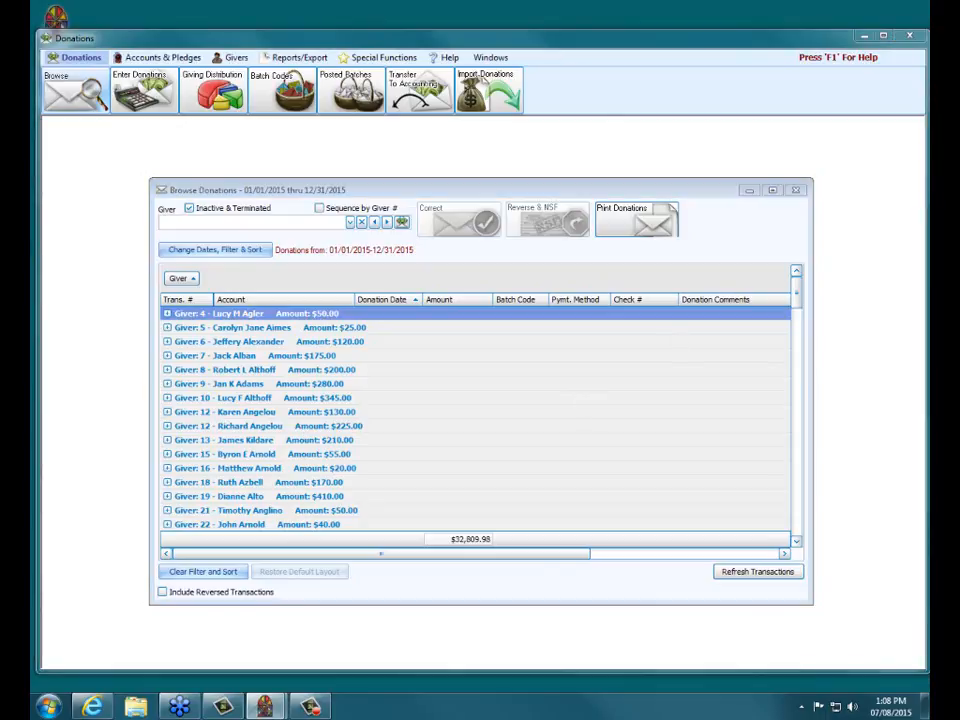
{"action": "left_click_drag", "start_coordinate": [181, 209], "coordinate": [272, 208]}
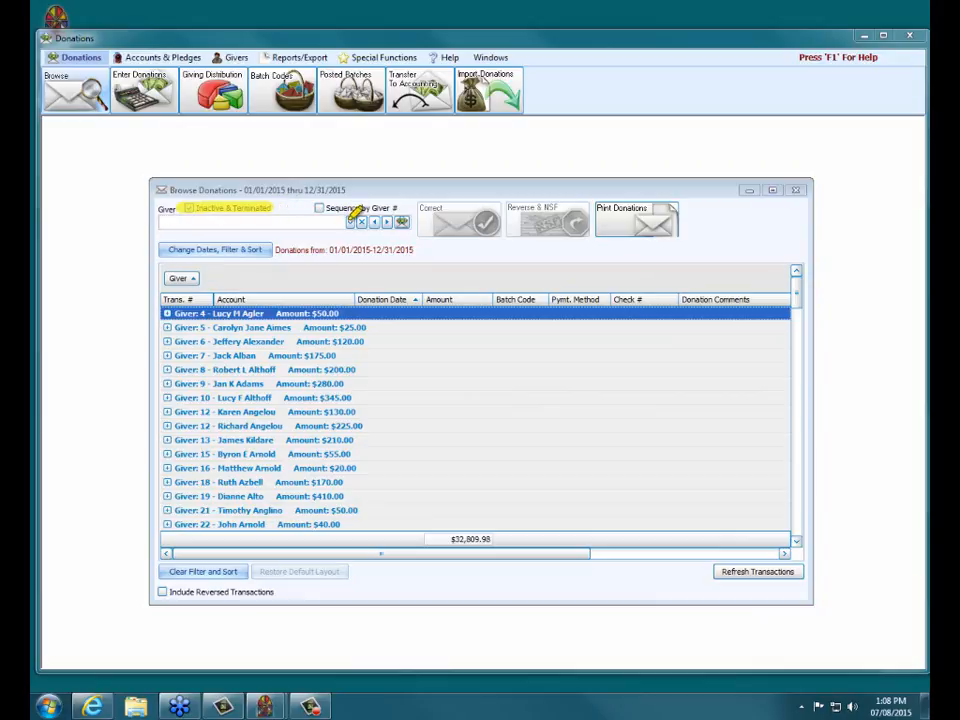
{"action": "left_click_drag", "start_coordinate": [163, 222], "coordinate": [322, 220]}
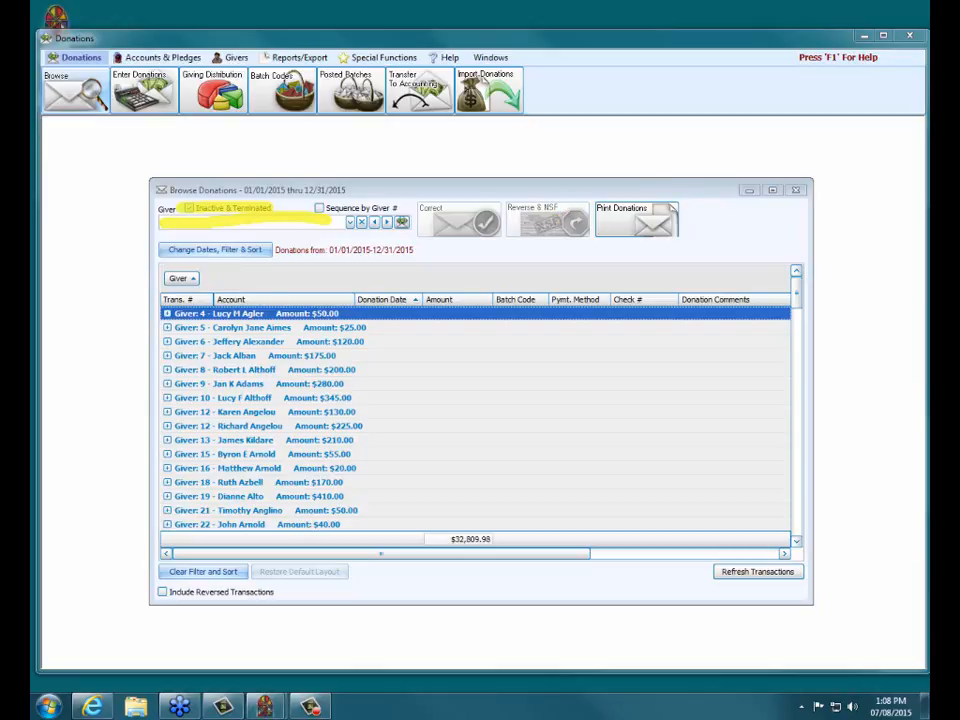
{"action": "key", "text": "Escape"}
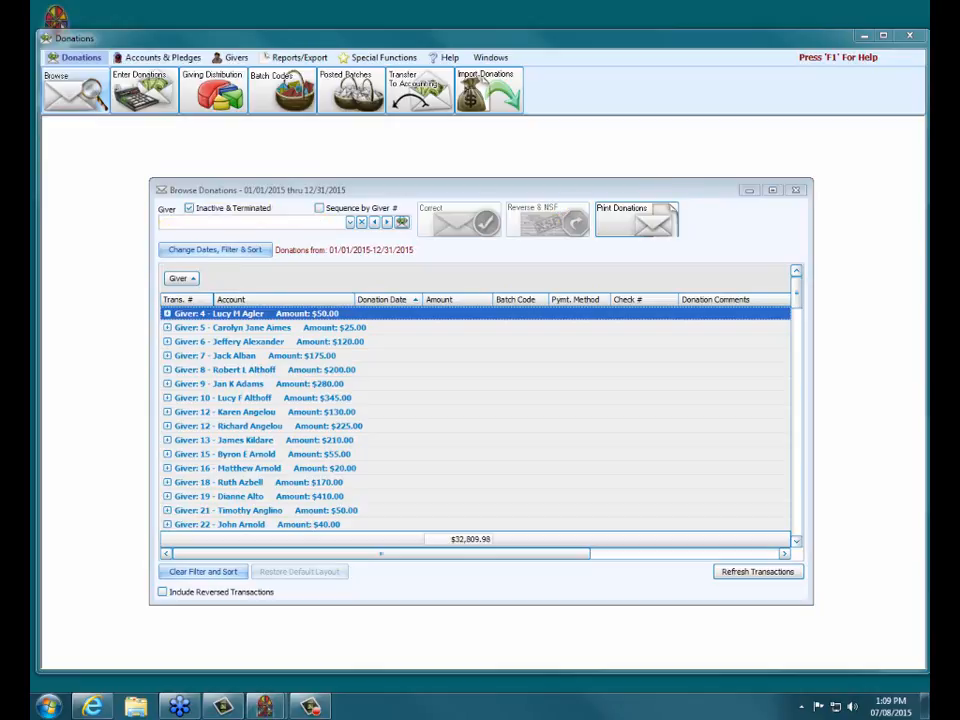
Turn off Inactive & Terminated for the giver lookup and look through the list of givers.
{"action": "left_click", "coordinate": [215, 210]}
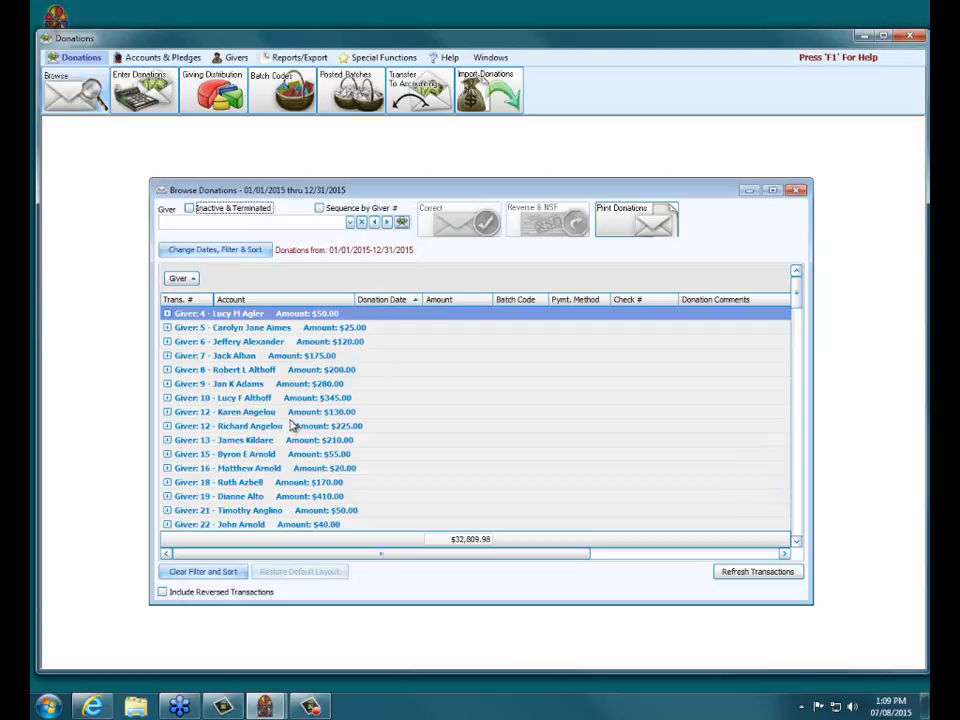
{"action": "left_click", "coordinate": [387, 487]}
{"action": "scroll", "coordinate": [387, 490], "scroll_direction": "down", "scroll_amount": 2}
{"action": "scroll", "coordinate": [389, 493], "scroll_direction": "down", "scroll_amount": 2}
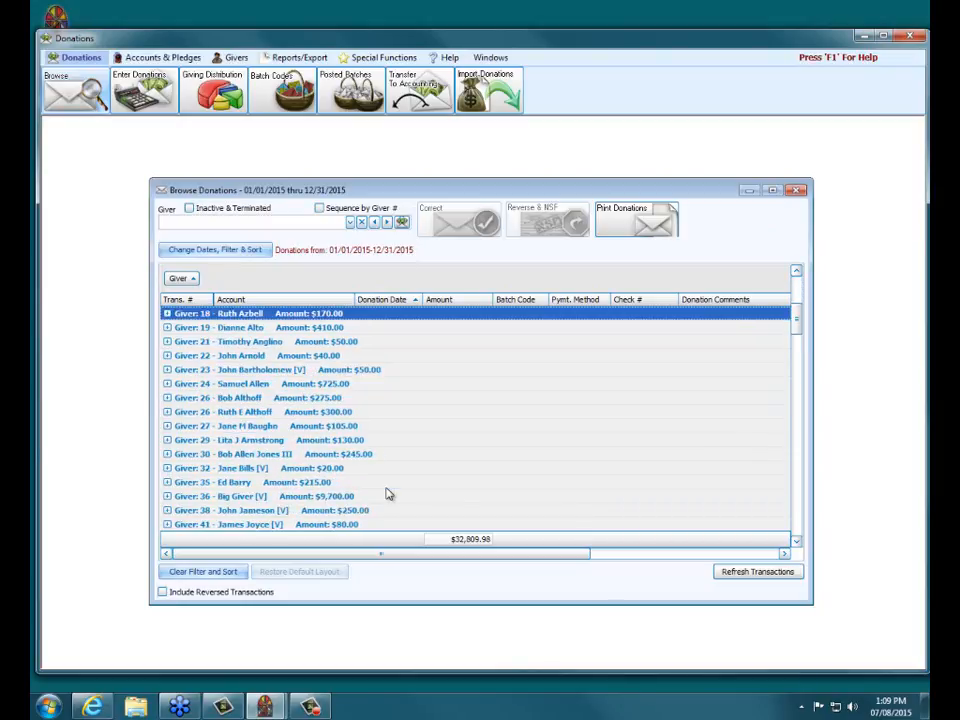
{"action": "scroll", "coordinate": [389, 494], "scroll_direction": "up", "scroll_amount": 4}
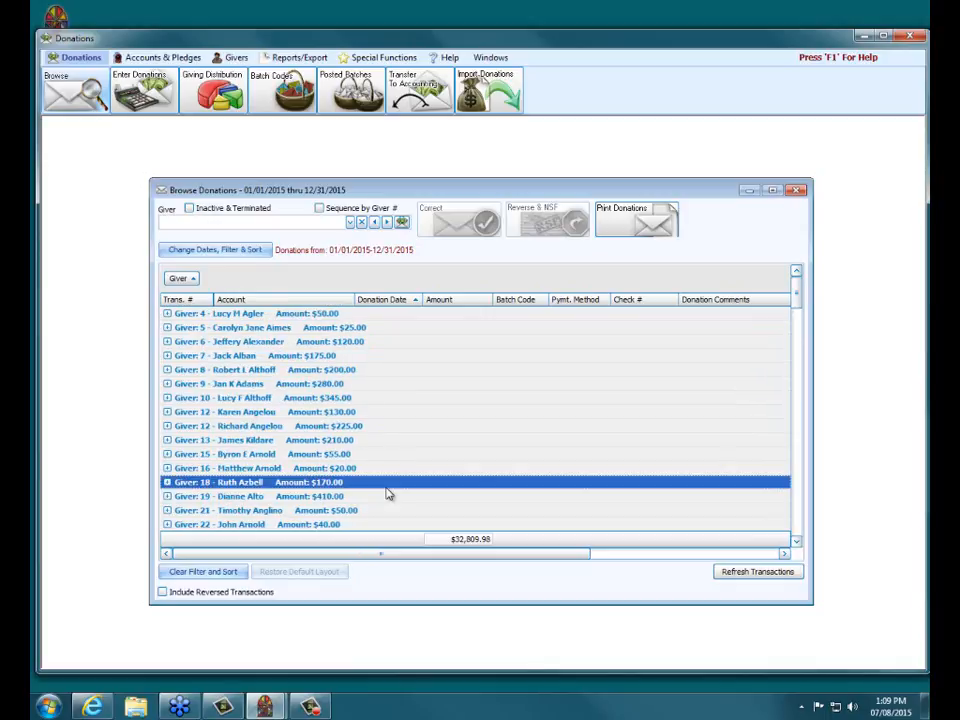
Turn on Sequence by Giver # and open the giver lookup to view it in number order.
{"action": "left_click", "coordinate": [342, 209]}
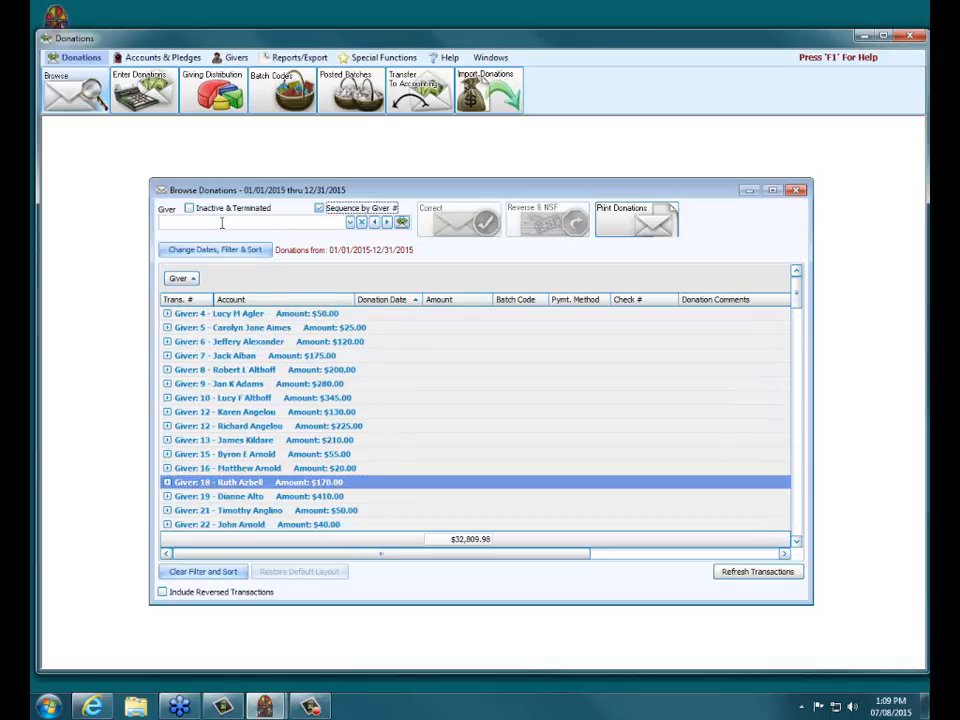
{"action": "left_click", "coordinate": [348, 222]}
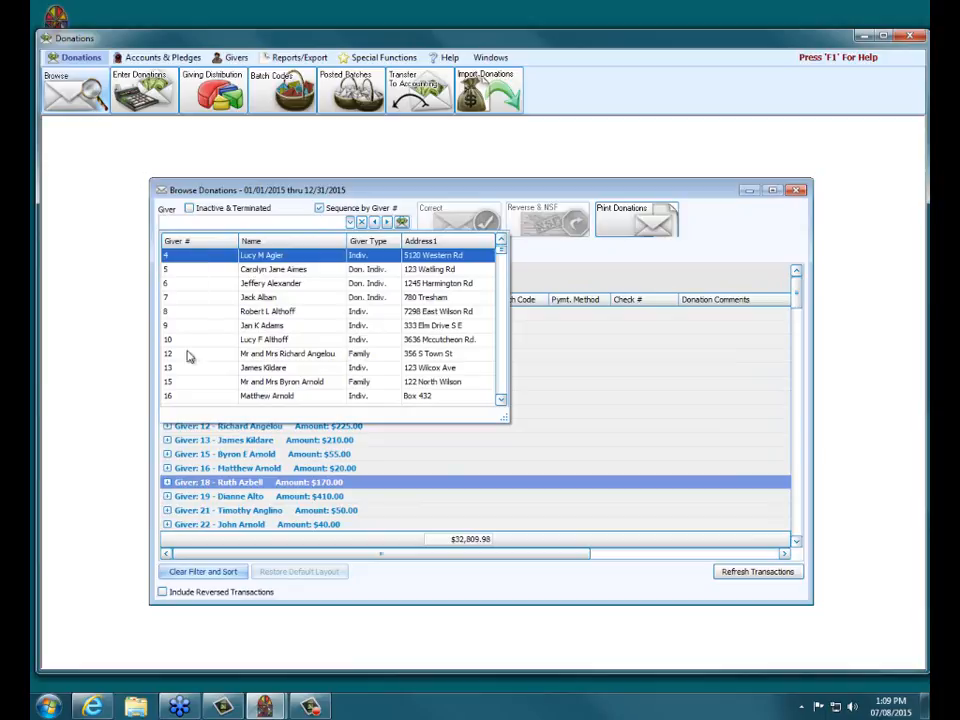
Turn off Sequence by Giver #, clear the chosen giver and review the giver lookup in name order.
{"action": "left_click", "coordinate": [357, 210]}
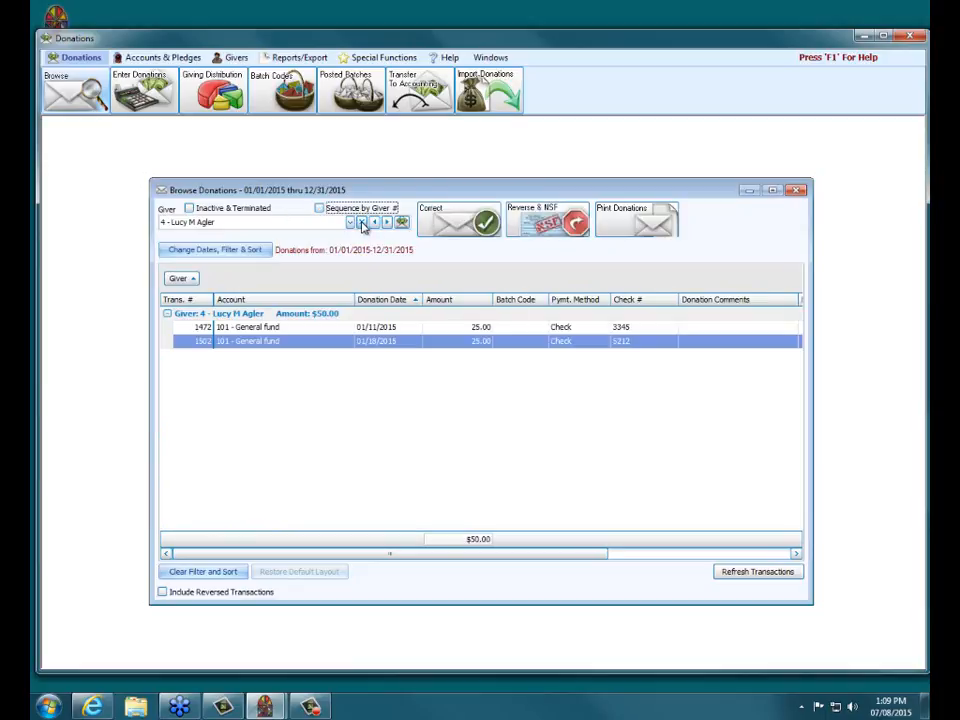
{"action": "left_click", "coordinate": [360, 222]}
{"action": "left_click", "coordinate": [351, 223]}
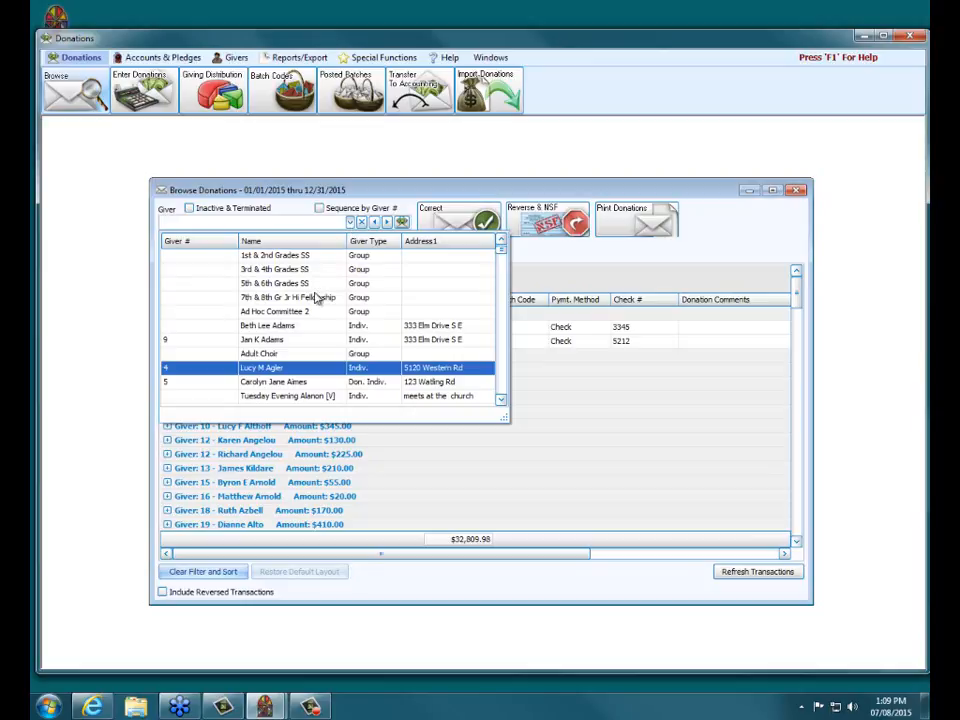
{"action": "scroll", "coordinate": [327, 353], "scroll_direction": "down", "scroll_amount": 4}
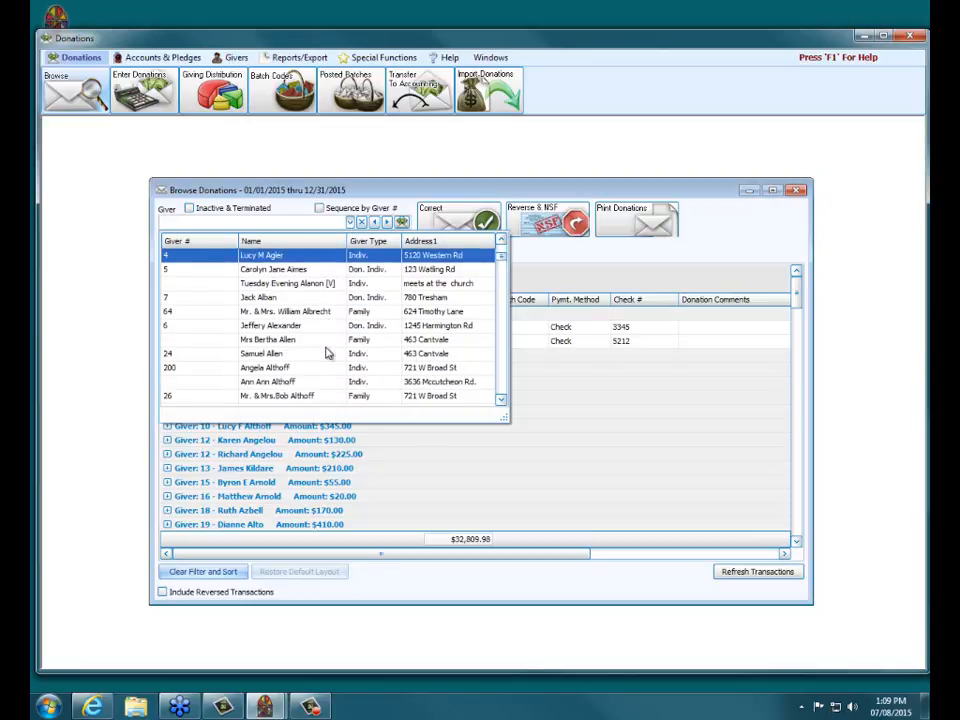
Recheck the giver lookup with Sequence by Giver # turned on, and restore name order with no giver chosen.
{"action": "left_click", "coordinate": [365, 211]}
{"action": "left_click", "coordinate": [361, 222]}
{"action": "left_click", "coordinate": [351, 223]}
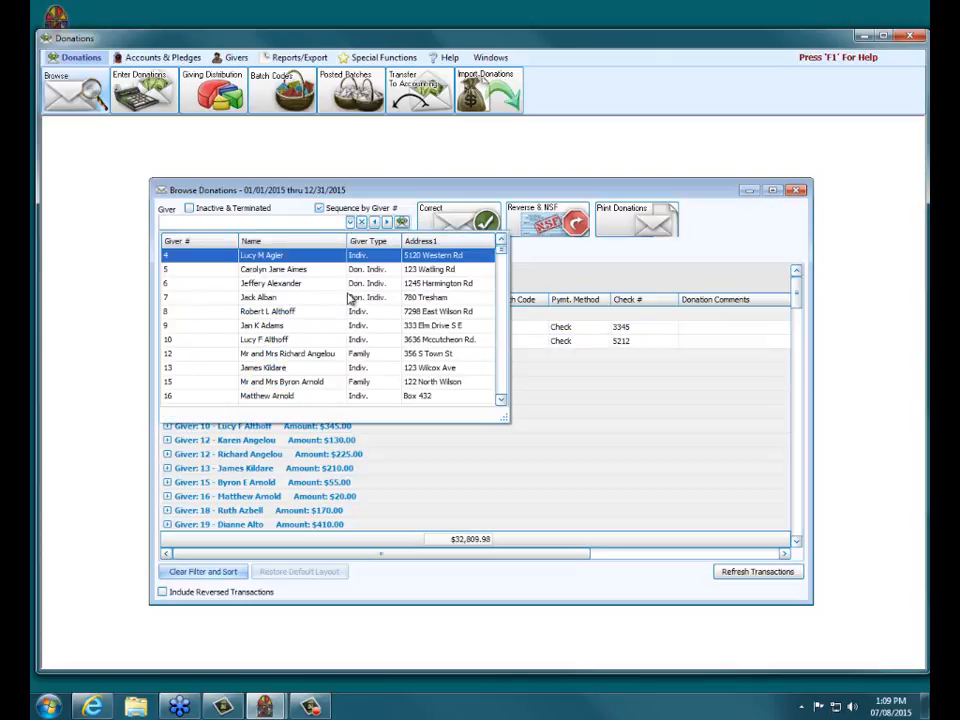
{"action": "left_click", "coordinate": [350, 221]}
{"action": "left_click", "coordinate": [361, 223]}
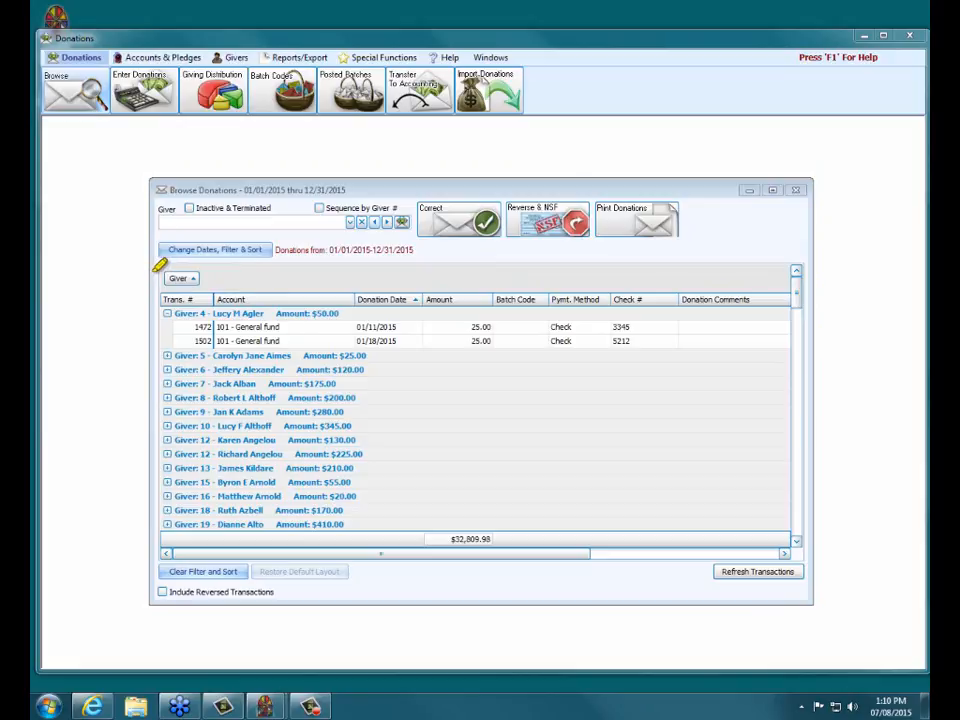
{"action": "mouse_move", "coordinate": [152, 262]}
{"action": "left_mouse_down"}
{"action": "mouse_move", "coordinate": [802, 266]}
{"action": "mouse_move", "coordinate": [786, 288]}
{"action": "mouse_move", "coordinate": [441, 302]}
{"action": "mouse_move", "coordinate": [161, 297]}
{"action": "mouse_move", "coordinate": [148, 264]}
{"action": "left_mouse_up"}
{"action": "mouse_move", "coordinate": [160, 312]}
{"action": "left_mouse_down"}
{"action": "mouse_move", "coordinate": [133, 499]}
{"action": "mouse_move", "coordinate": [145, 546]}
{"action": "mouse_move", "coordinate": [186, 546]}
{"action": "left_mouse_up"}
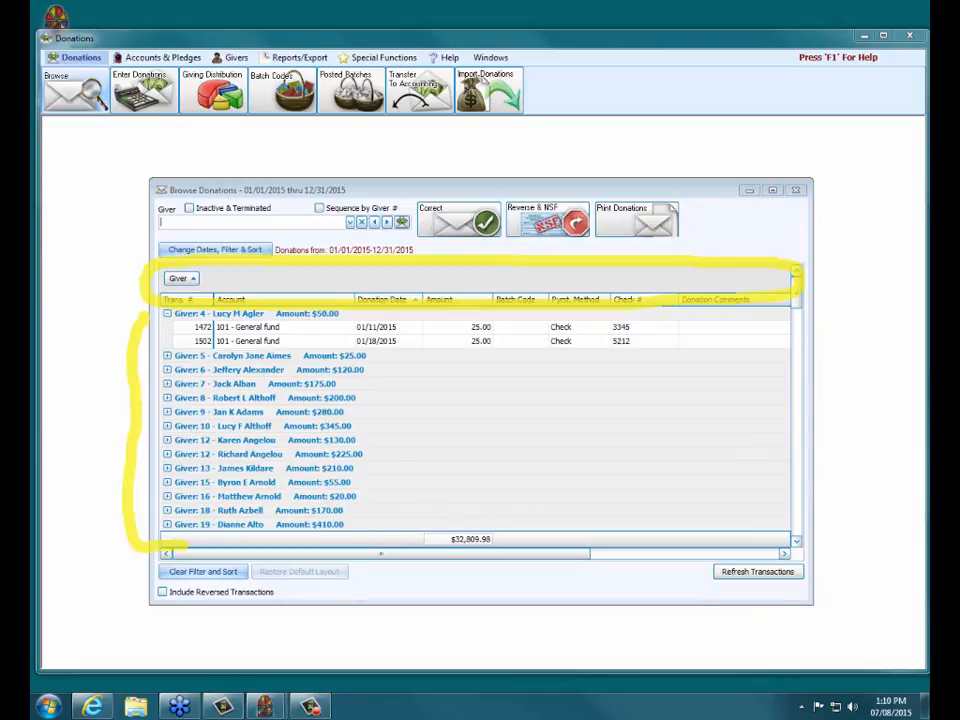
Replace the Giver grouping with Donation Date, and expand the 01/04/2015 group to check its donations before collapsing it.
{"action": "key", "text": "Escape"}
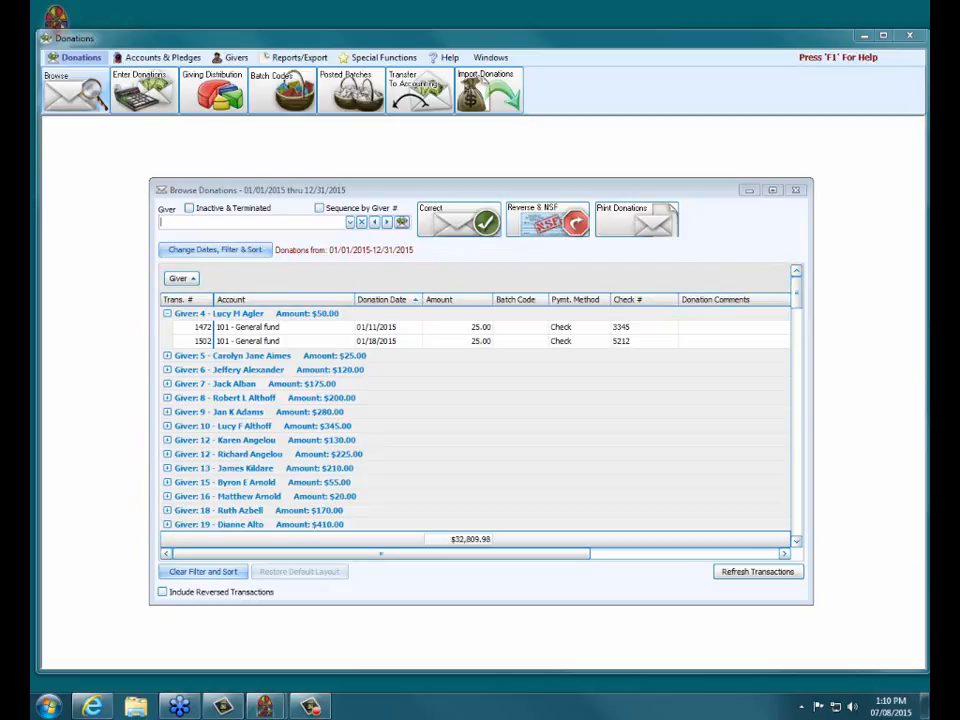
{"action": "left_click", "coordinate": [193, 282]}
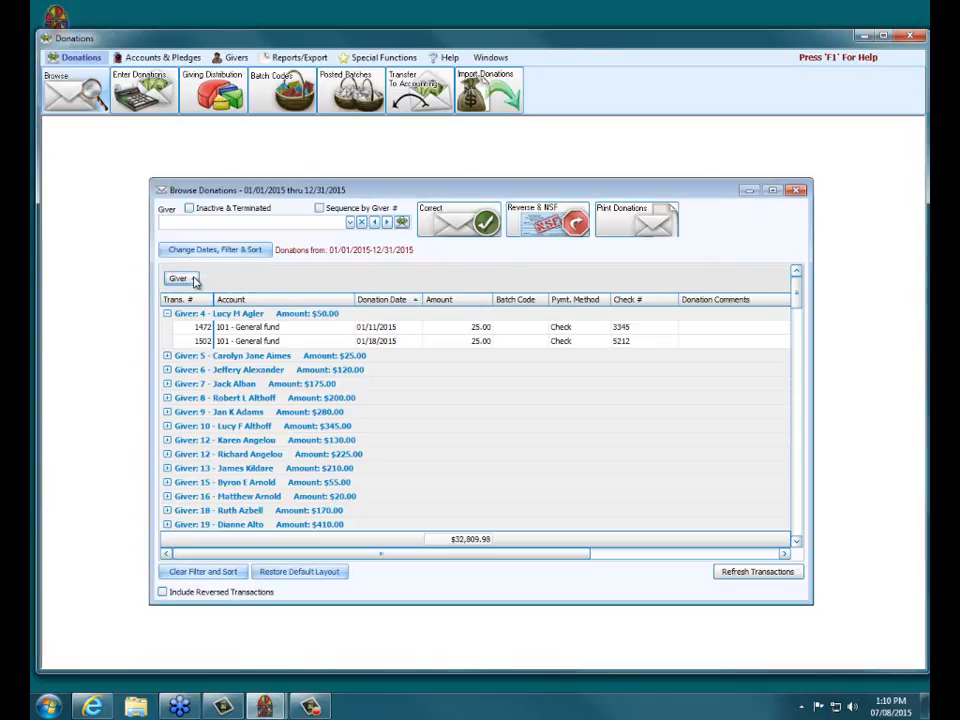
{"action": "left_click_drag", "start_coordinate": [196, 282], "coordinate": [216, 304]}
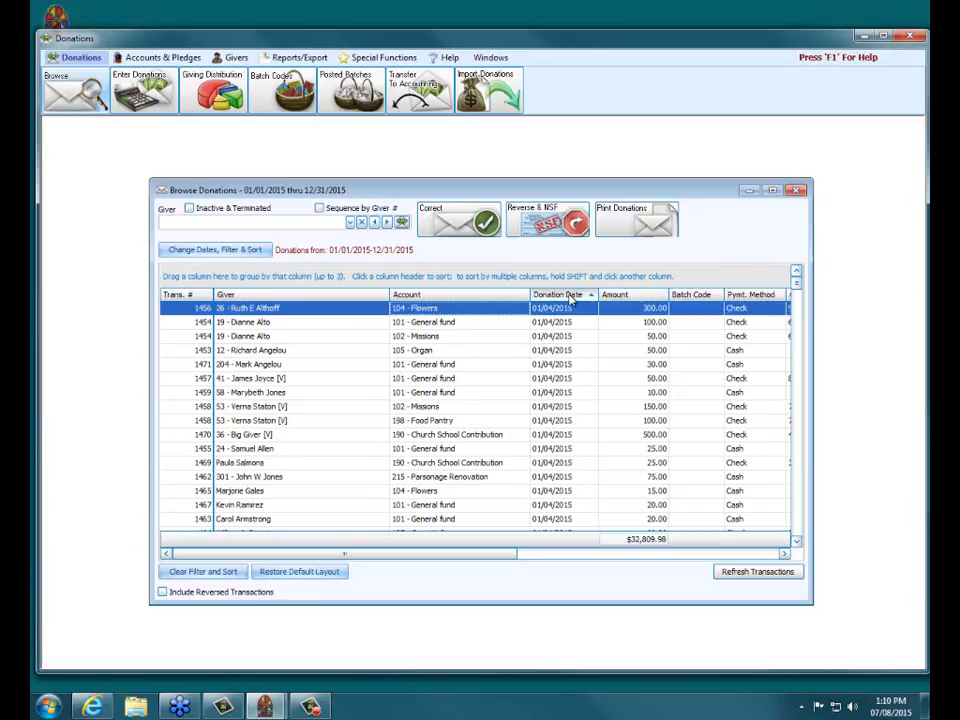
{"action": "left_click_drag", "start_coordinate": [572, 299], "coordinate": [205, 283]}
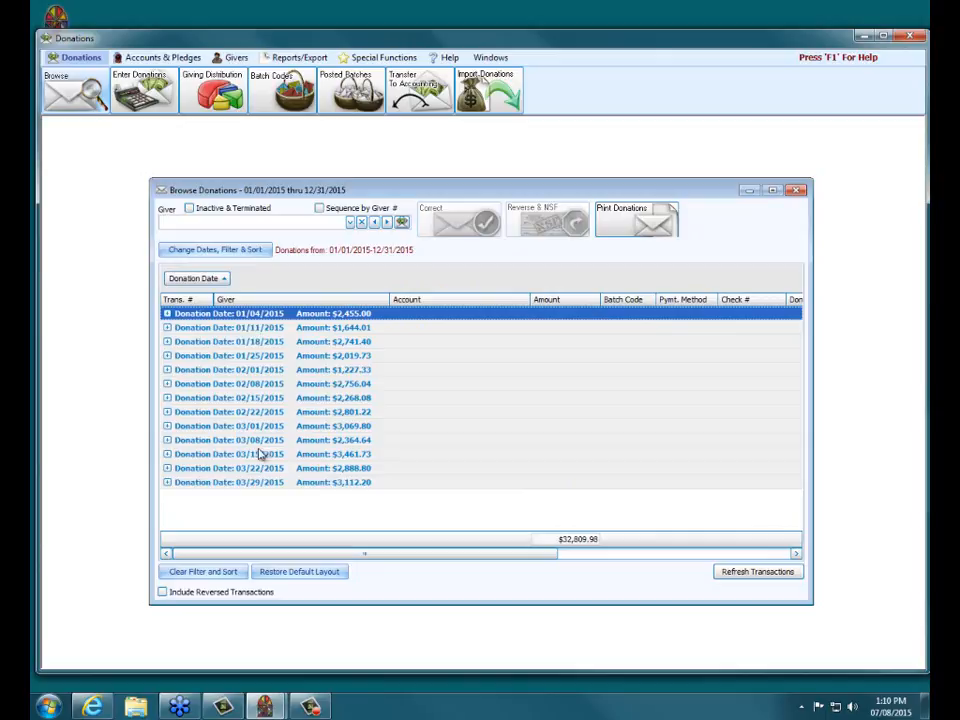
{"action": "left_click", "coordinate": [166, 313]}
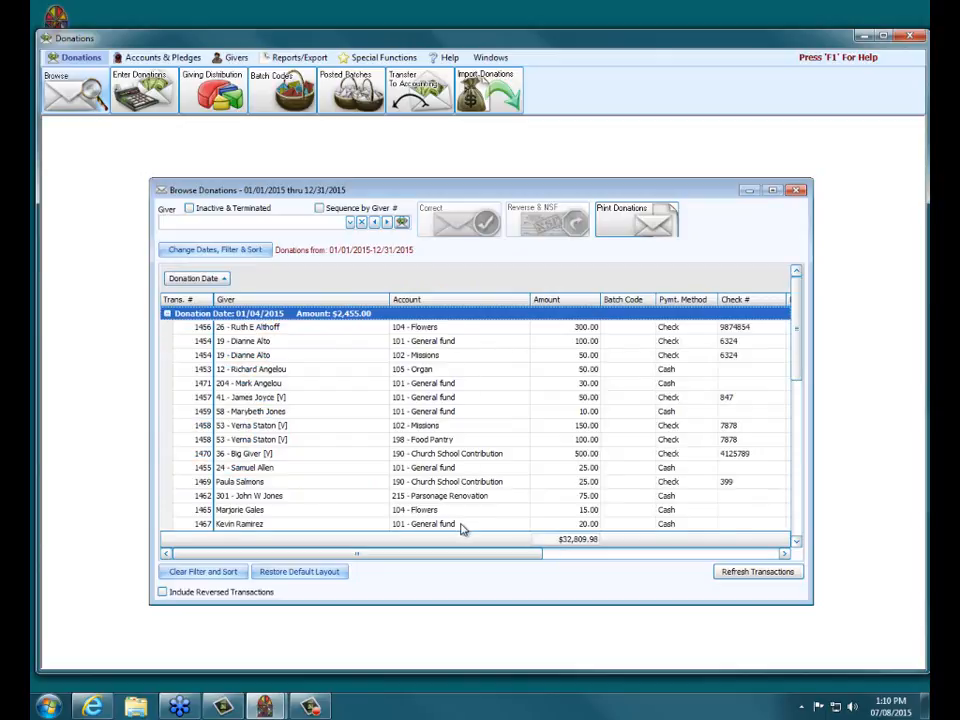
{"action": "left_click", "coordinate": [167, 314]}
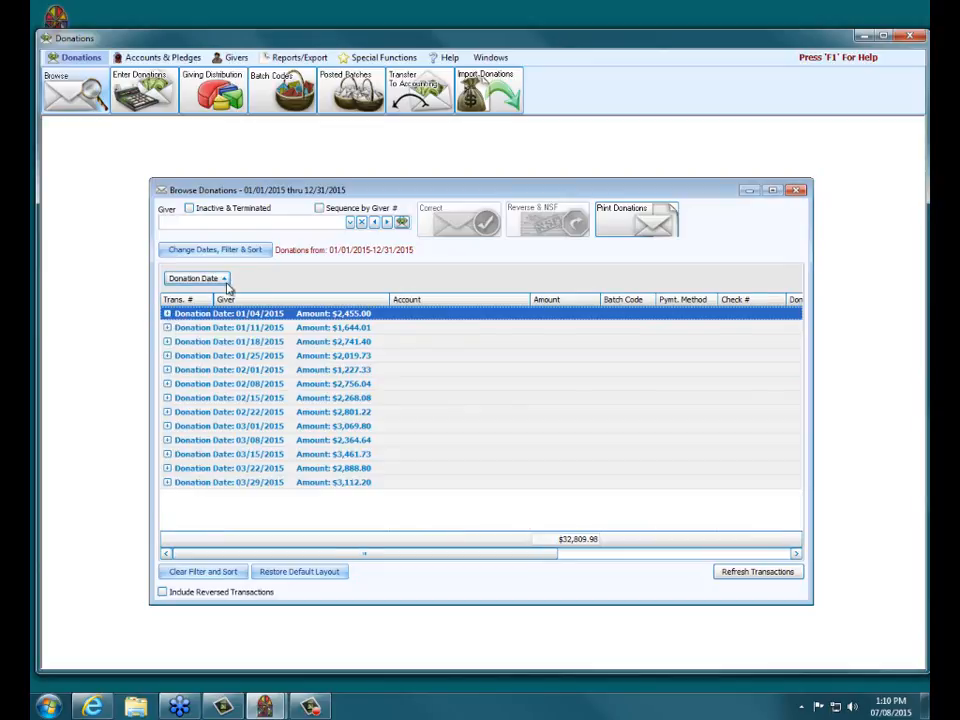
Add Account as a second grouping level under Donation Date and expand 01/04/2015 down to its 101 - General fund donations.
{"action": "mouse_move", "coordinate": [416, 298]}
{"action": "left_mouse_down"}
{"action": "mouse_move", "coordinate": [431, 301]}
{"action": "mouse_move", "coordinate": [409, 290]}
{"action": "left_mouse_up"}
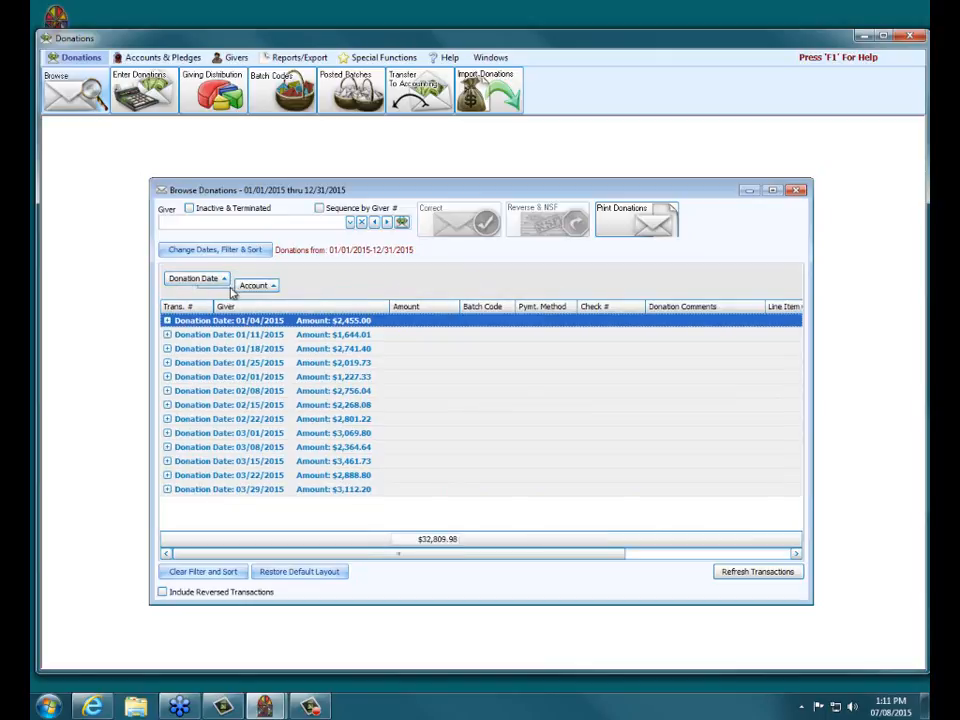
{"action": "left_click", "coordinate": [168, 320]}
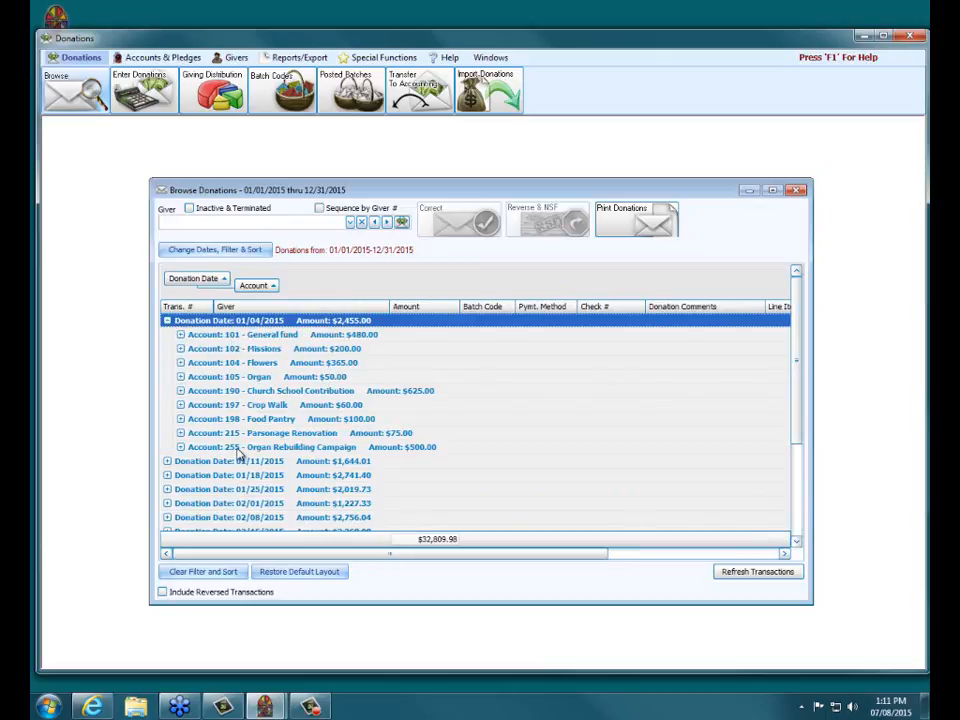
{"action": "left_click", "coordinate": [181, 334]}
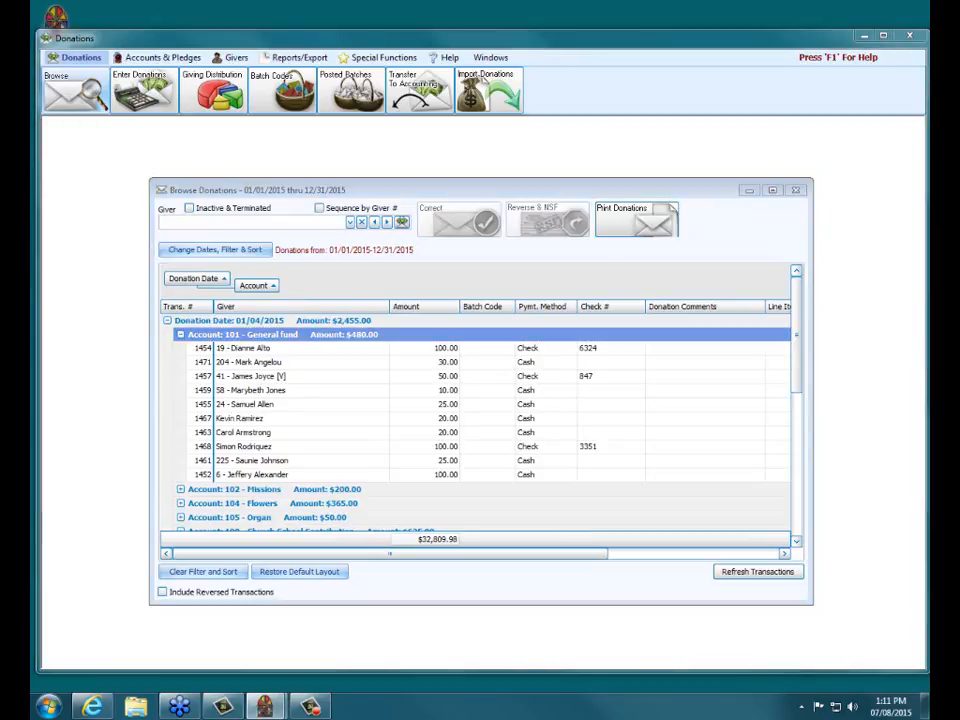
Restore the default layout of the donations list.
{"action": "left_click_drag", "start_coordinate": [256, 571], "coordinate": [346, 570]}
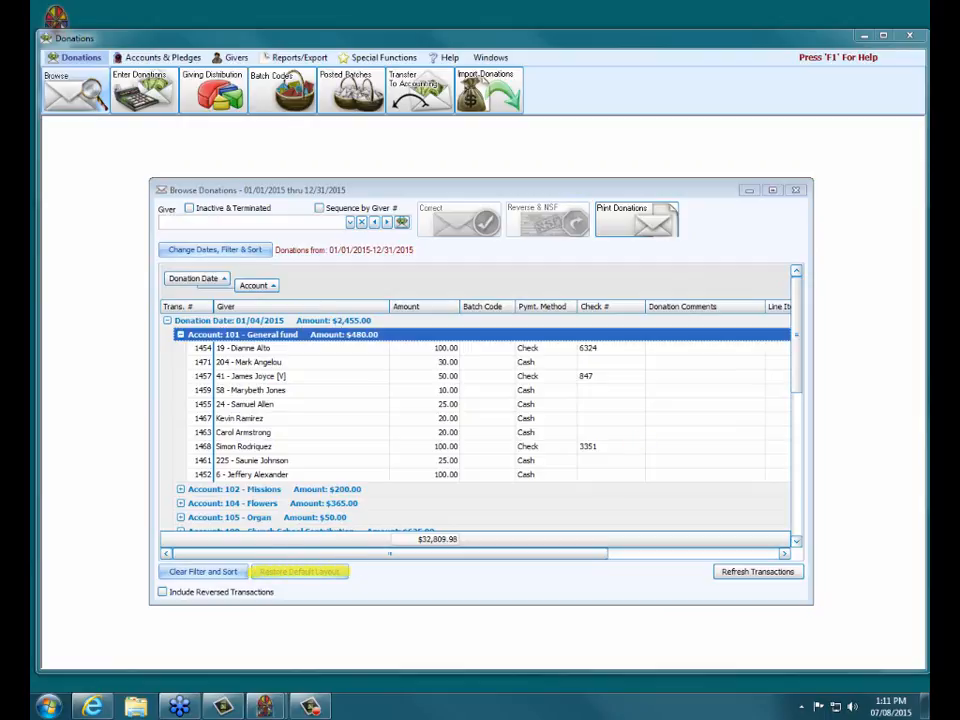
{"action": "left_click", "coordinate": [278, 575]}
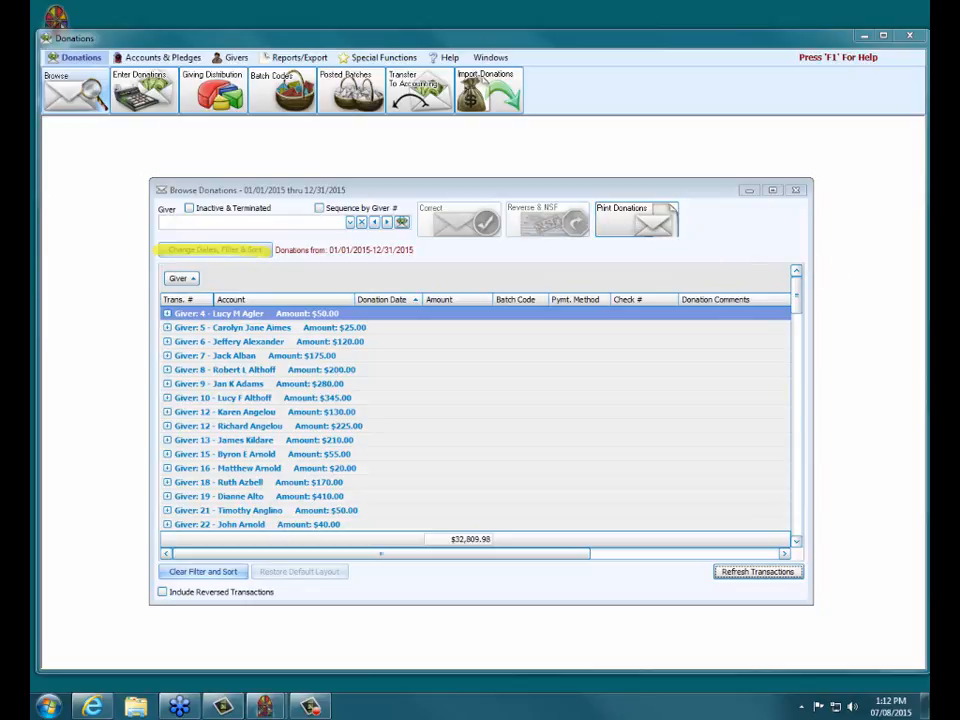
Review the Donation Browser Options filters, including the Check / Ref # field, and leave them without applying changes.
{"action": "left_click", "coordinate": [226, 253]}
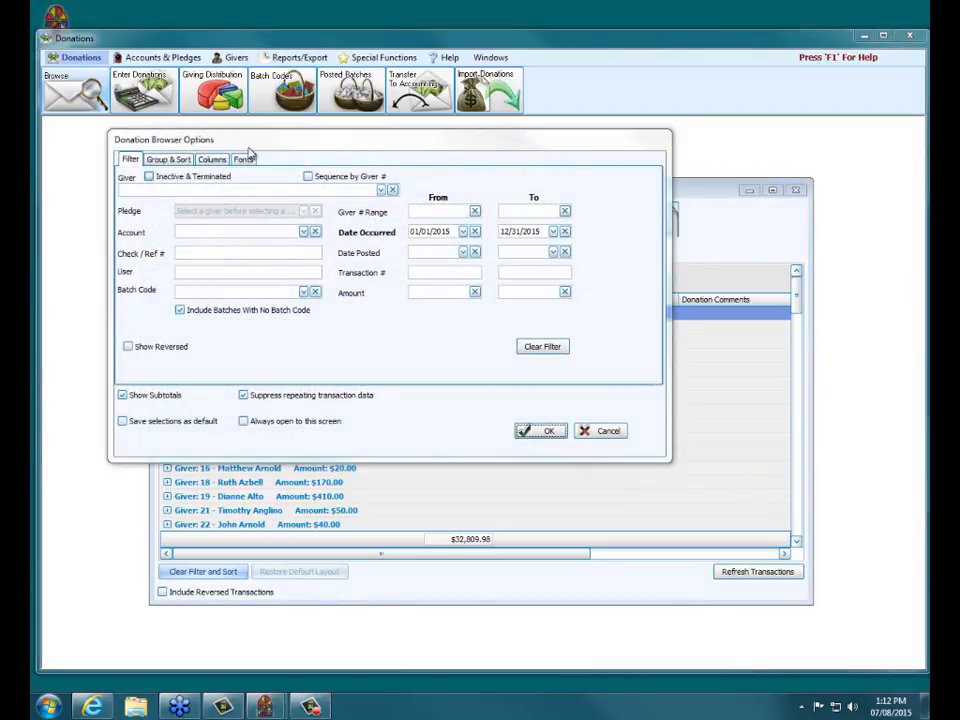
{"action": "left_click_drag", "start_coordinate": [258, 150], "coordinate": [351, 213]}
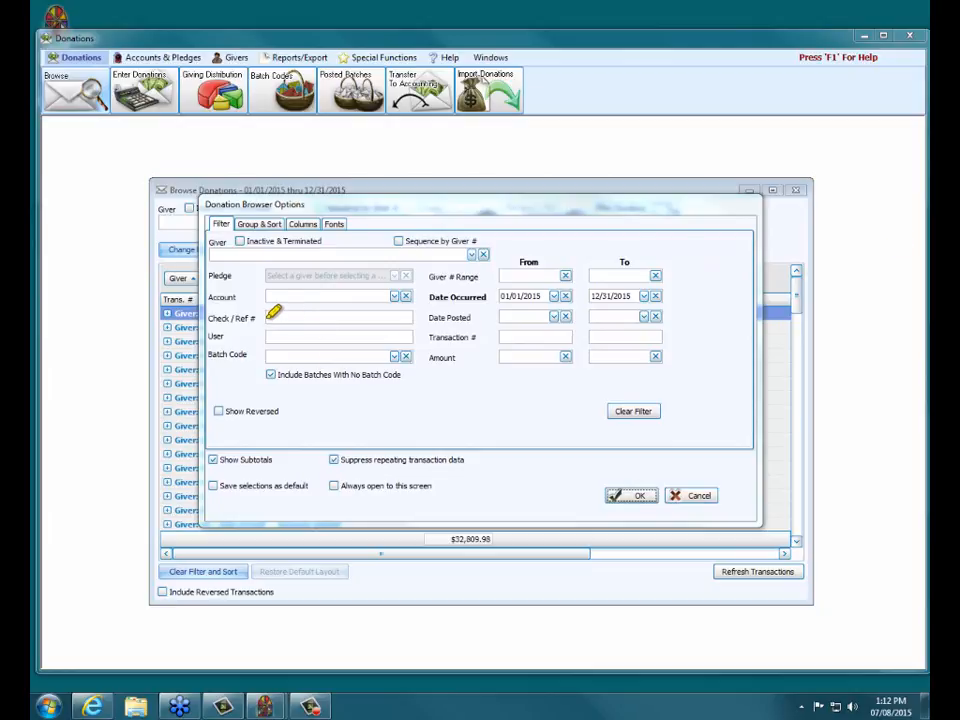
{"action": "left_click_drag", "start_coordinate": [267, 318], "coordinate": [334, 317]}
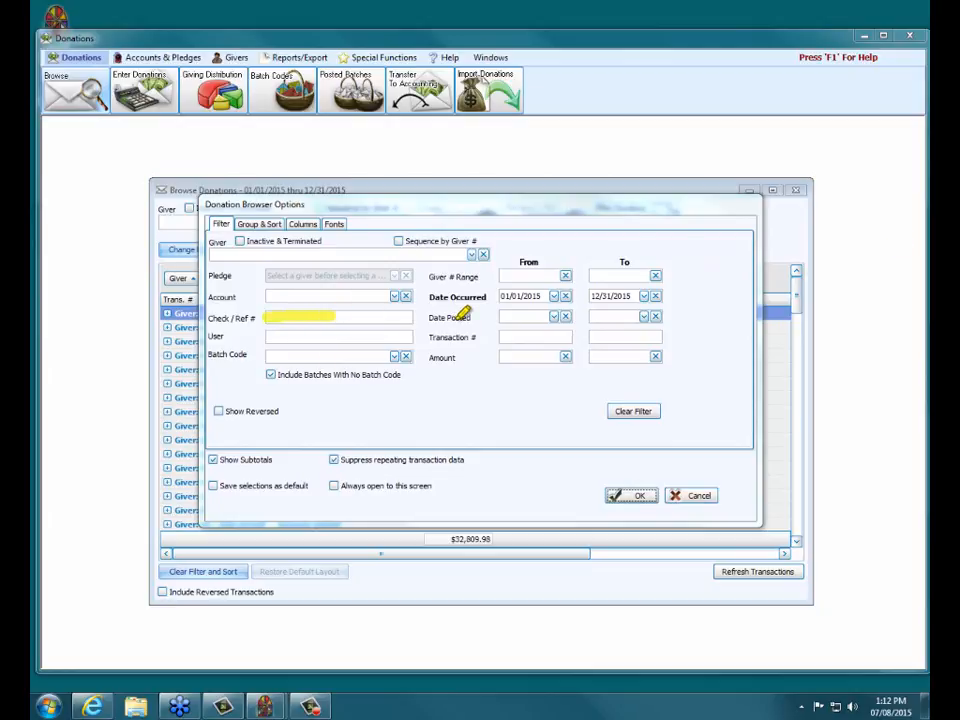
{"action": "left_click_drag", "start_coordinate": [605, 496], "coordinate": [658, 494]}
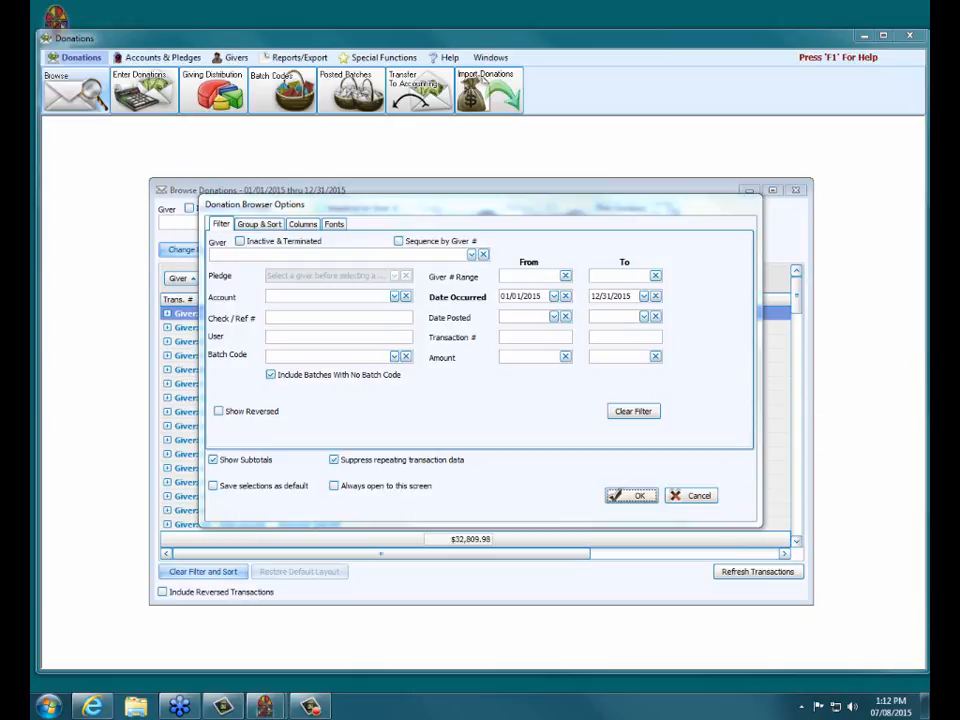
{"action": "left_click", "coordinate": [674, 495]}
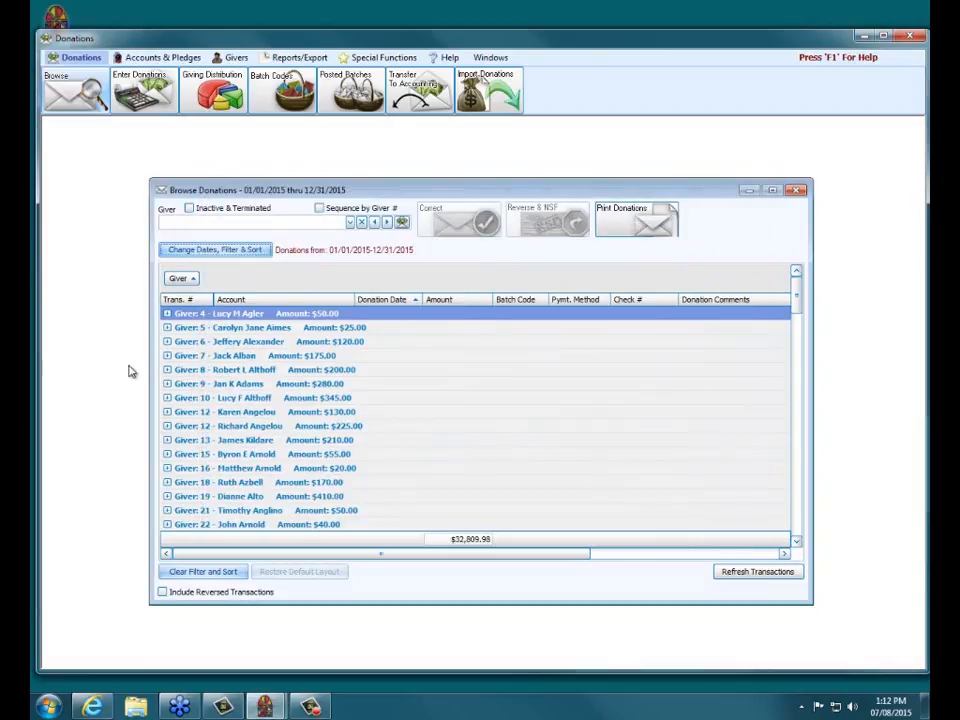
Expand givers 5, 6 and 7 to examine their donations and check numbers.
{"action": "left_click", "coordinate": [168, 328]}
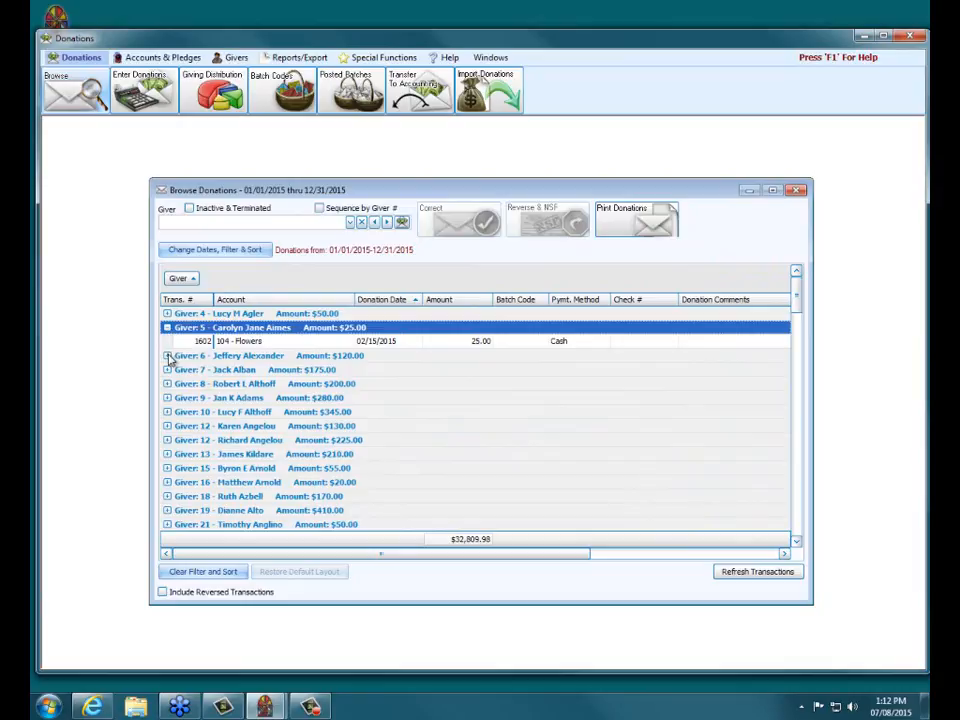
{"action": "left_click", "coordinate": [167, 356]}
{"action": "left_click", "coordinate": [167, 397]}
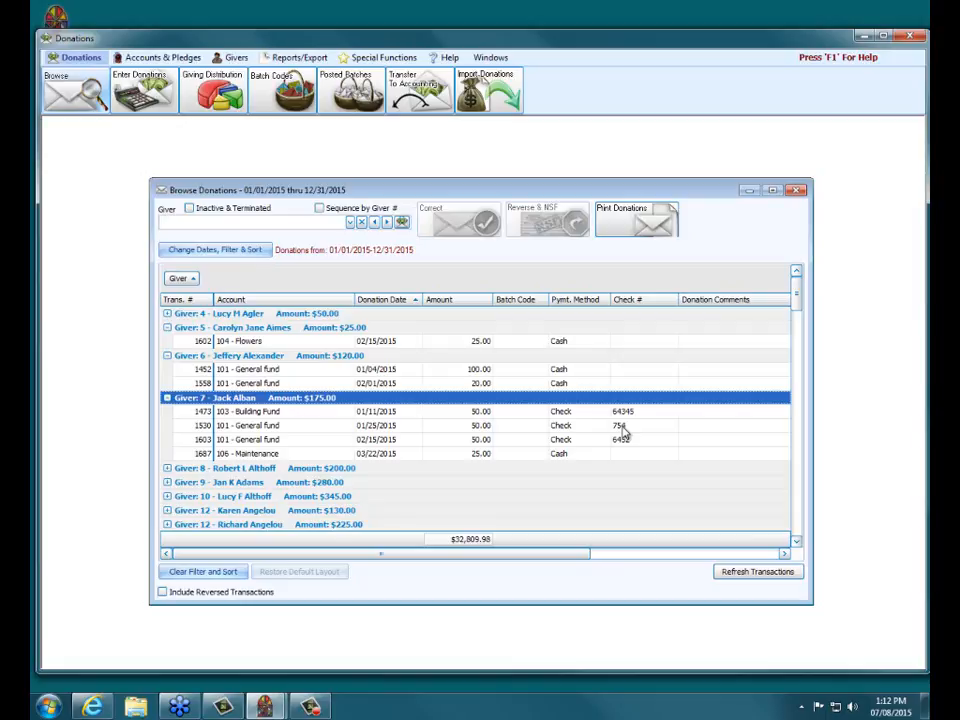
Filter the donations by Check / Ref # 754, then expand the matching giver and select the donation.
{"action": "left_click", "coordinate": [200, 252]}
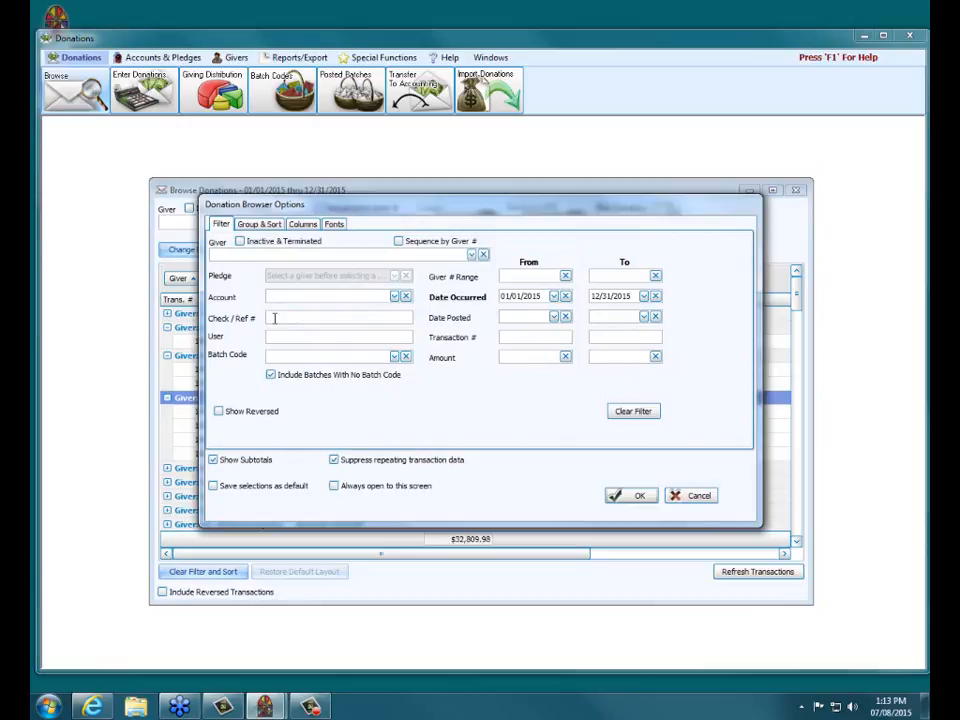
{"action": "type", "text": "754"}
{"action": "left_click", "coordinate": [634, 497]}
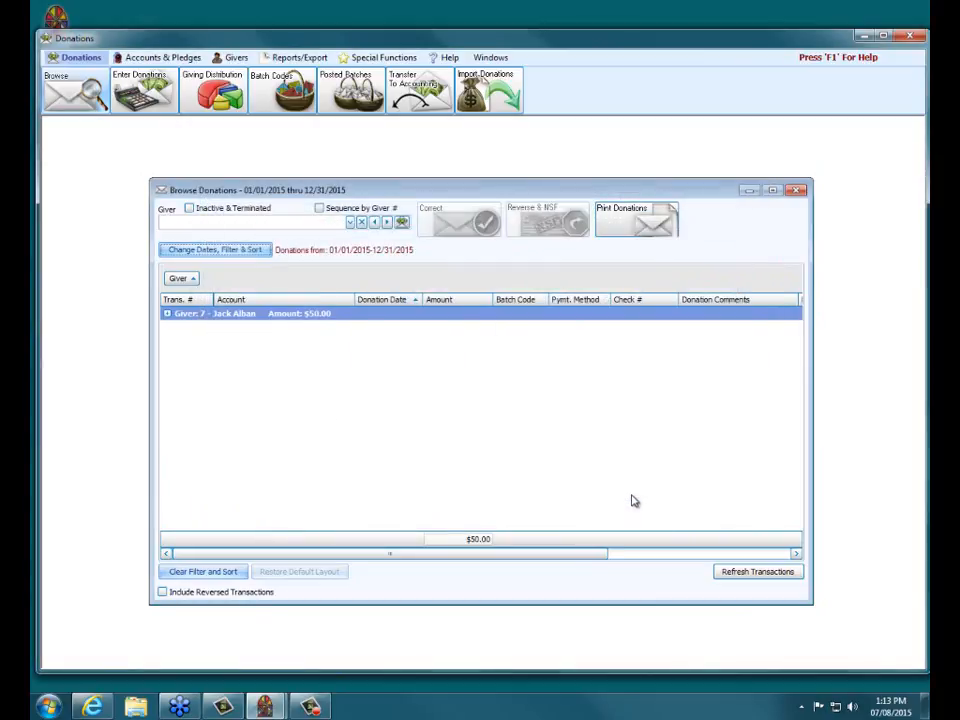
{"action": "left_click", "coordinate": [167, 314]}
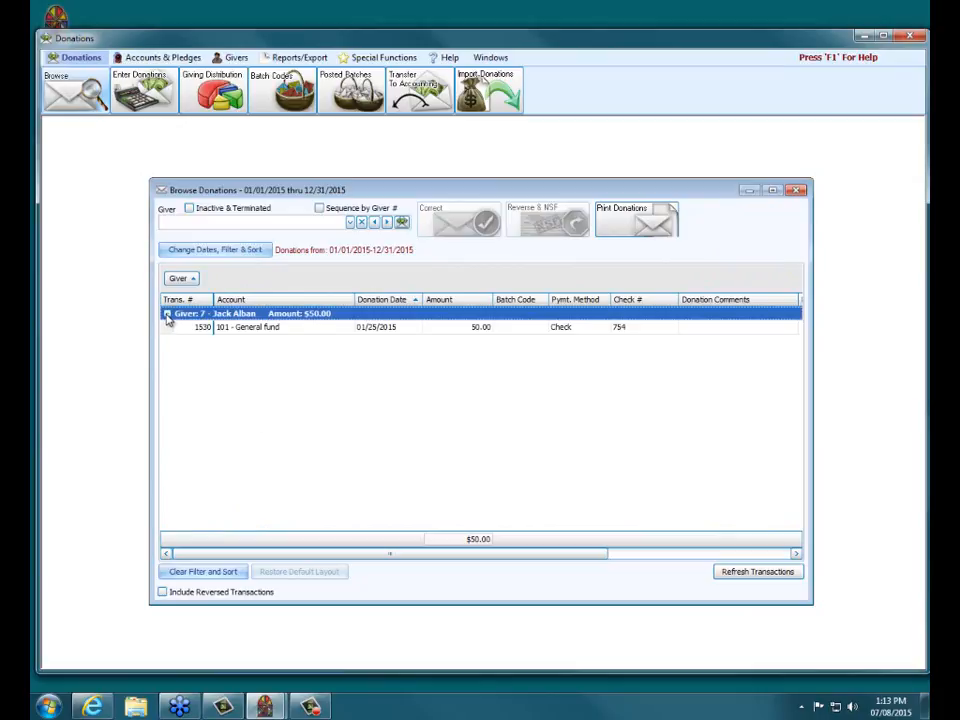
{"action": "left_click", "coordinate": [250, 328]}
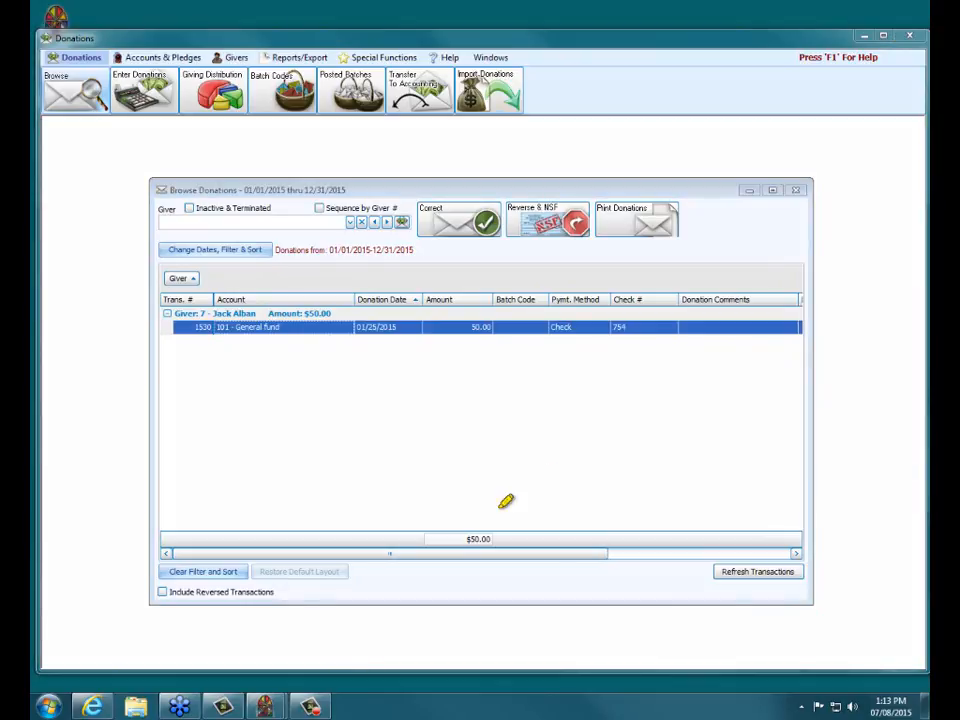
Clear the check number filter and sort from the donations list.
{"action": "left_click_drag", "start_coordinate": [162, 571], "coordinate": [247, 568]}
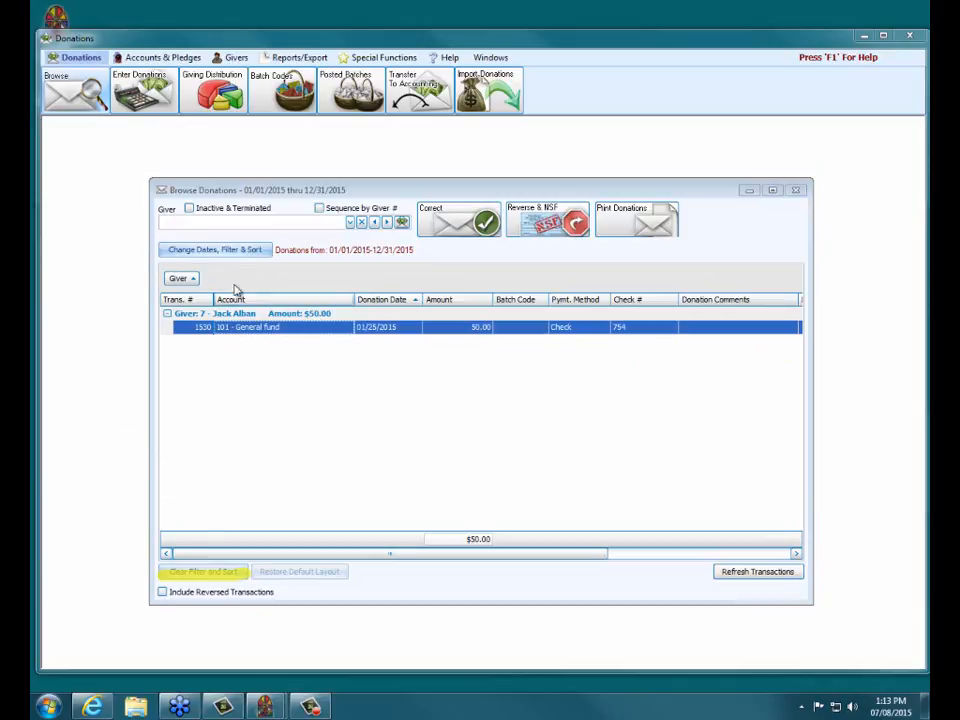
{"action": "left_click", "coordinate": [222, 575]}
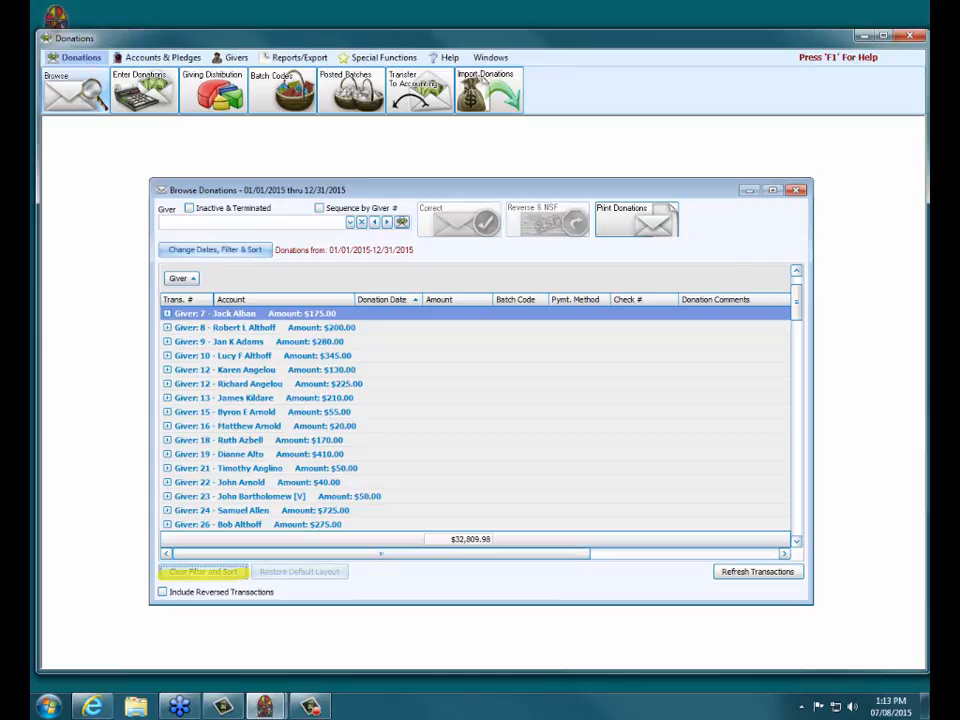
{"action": "left_click", "coordinate": [482, 84]}
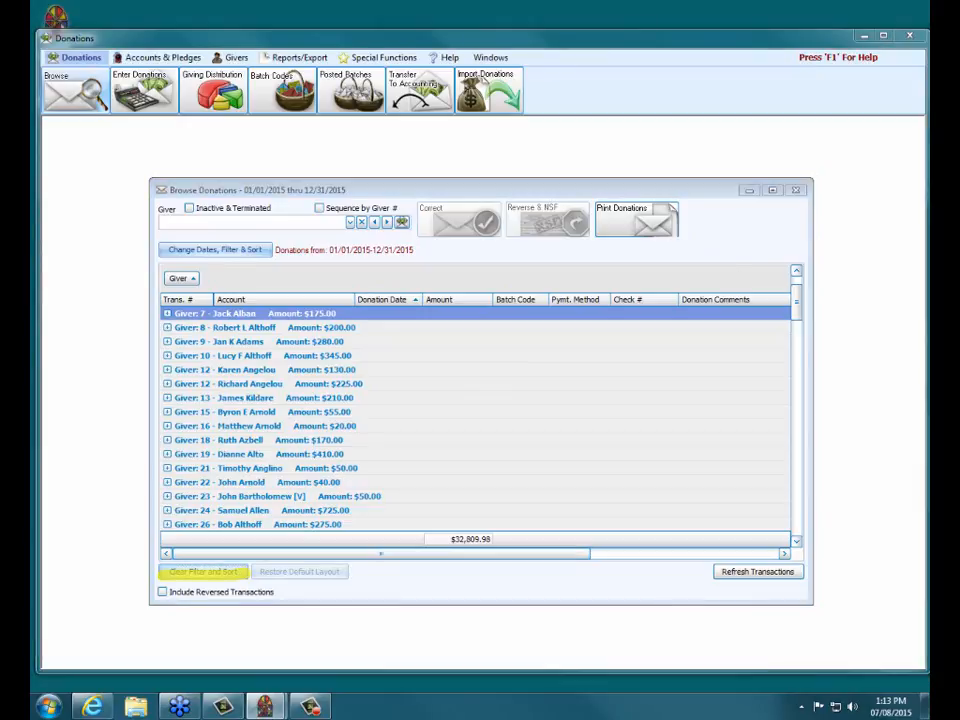
Filter the donations by account 101 - General fund.
{"action": "left_click", "coordinate": [229, 250]}
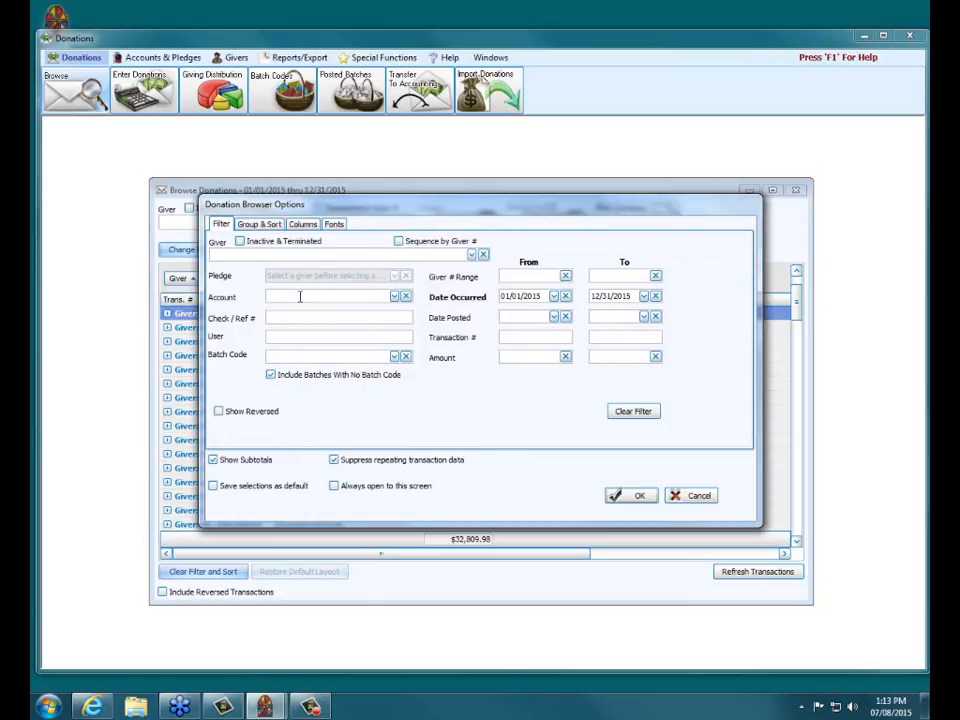
{"action": "left_click", "coordinate": [394, 296]}
{"action": "left_click", "coordinate": [381, 333]}
{"action": "left_click", "coordinate": [630, 497]}
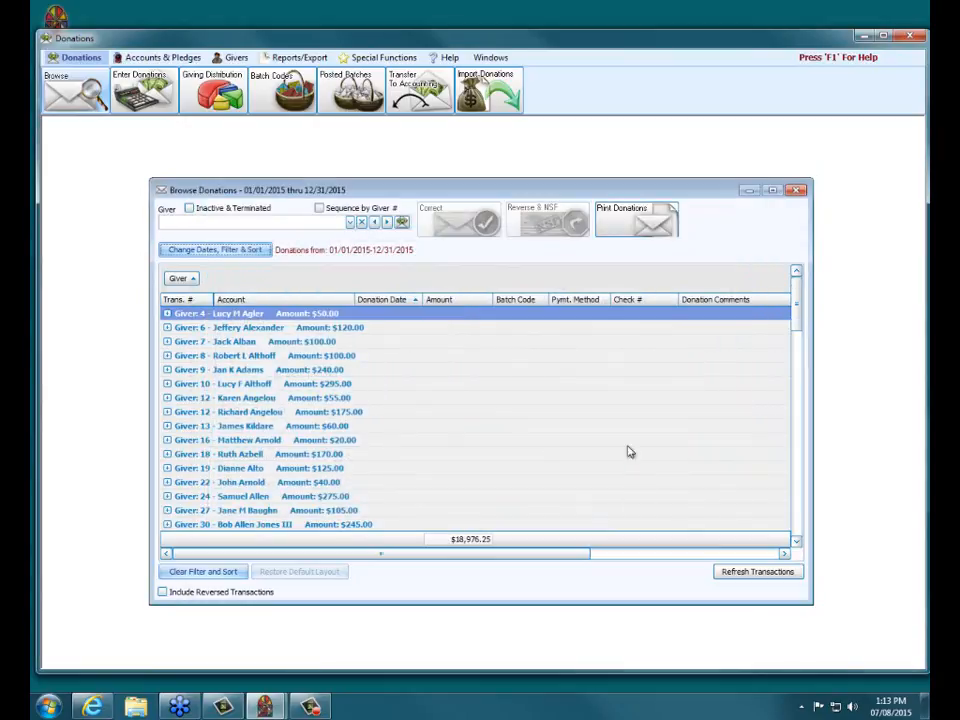
Expand the first four givers to check their General fund donations, and clear the filter and sort.
{"action": "left_click", "coordinate": [167, 313]}
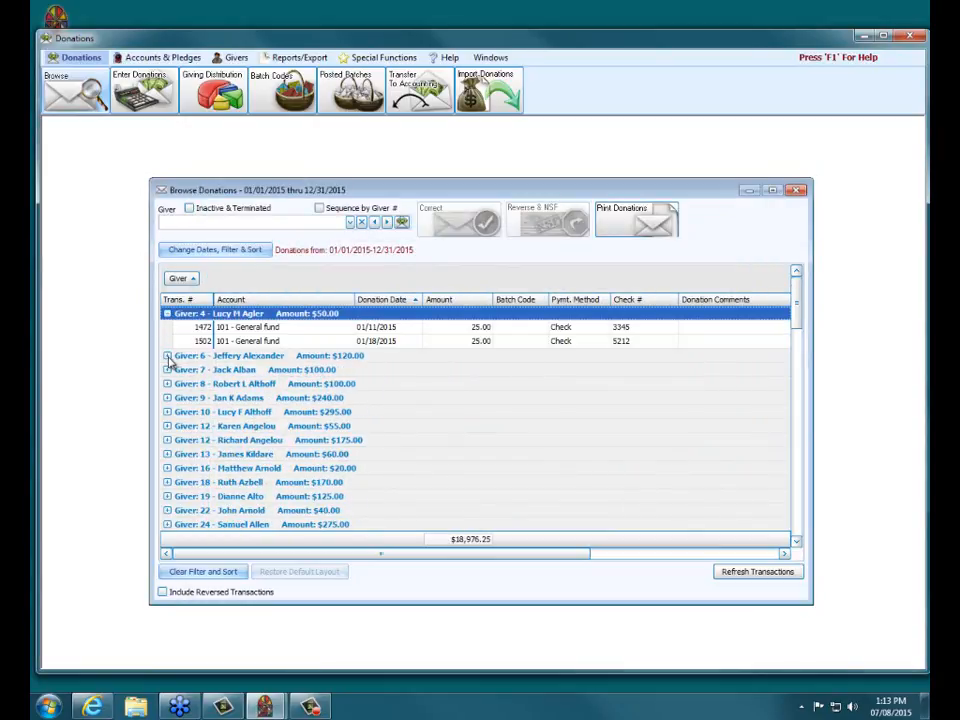
{"action": "left_click", "coordinate": [167, 355]}
{"action": "left_click", "coordinate": [167, 397]}
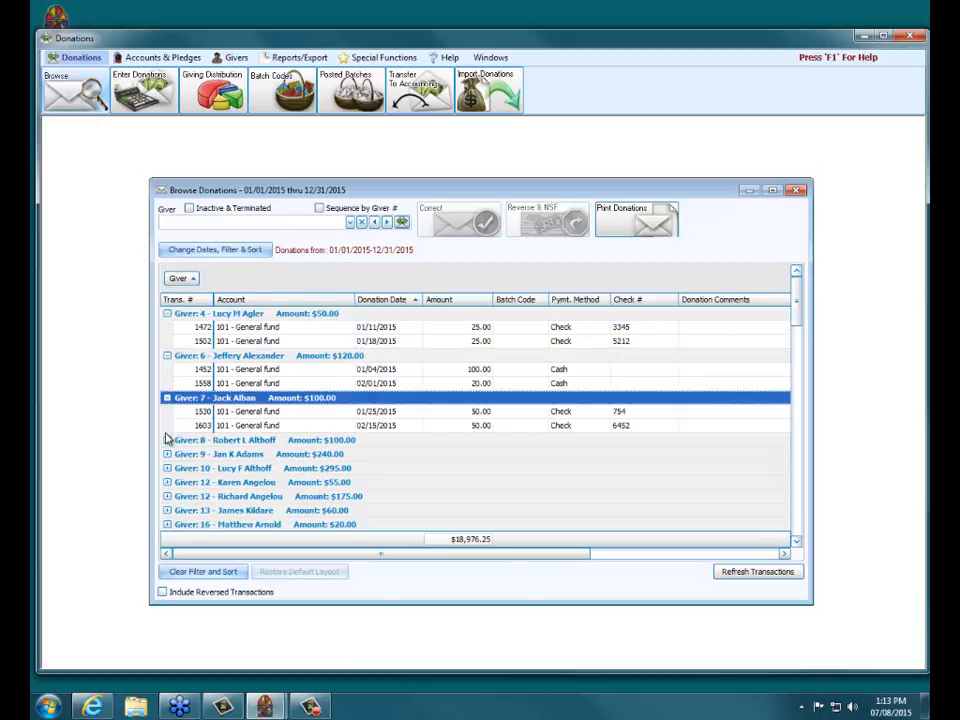
{"action": "left_click", "coordinate": [167, 440]}
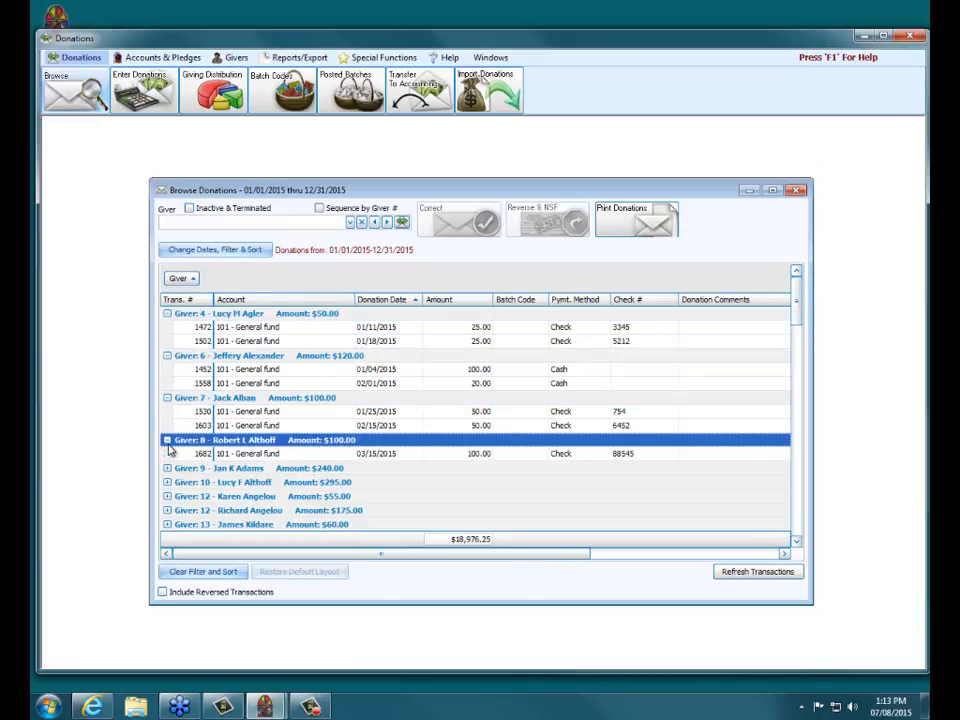
{"action": "left_click", "coordinate": [204, 572]}
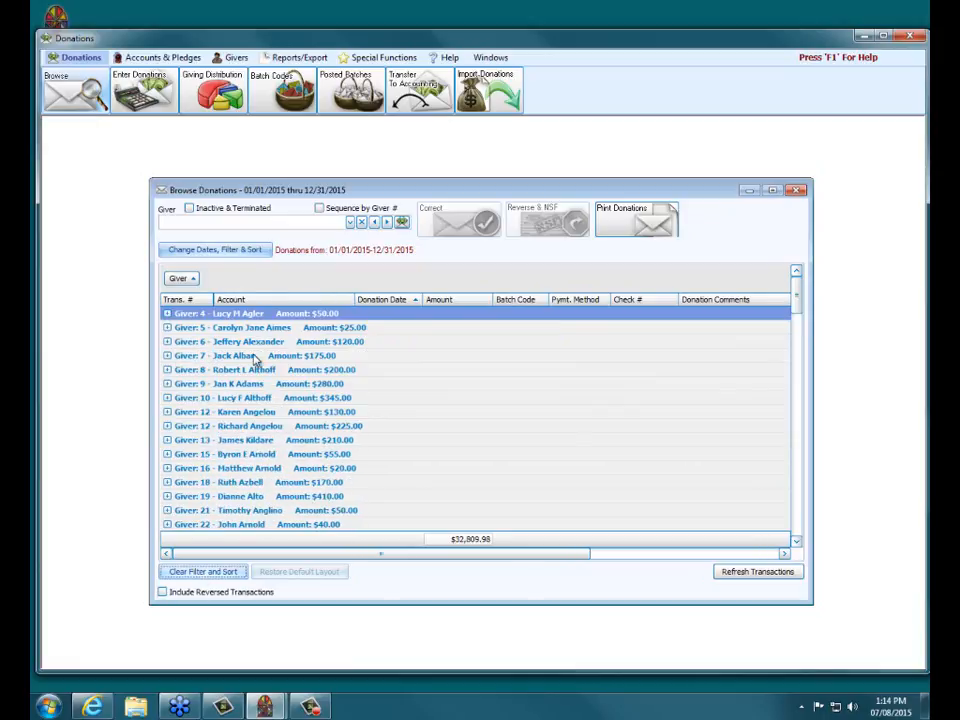
Choose the batch code EARLY - 9:00 Service in the donation filter options, then clear it.
{"action": "left_click", "coordinate": [210, 248]}
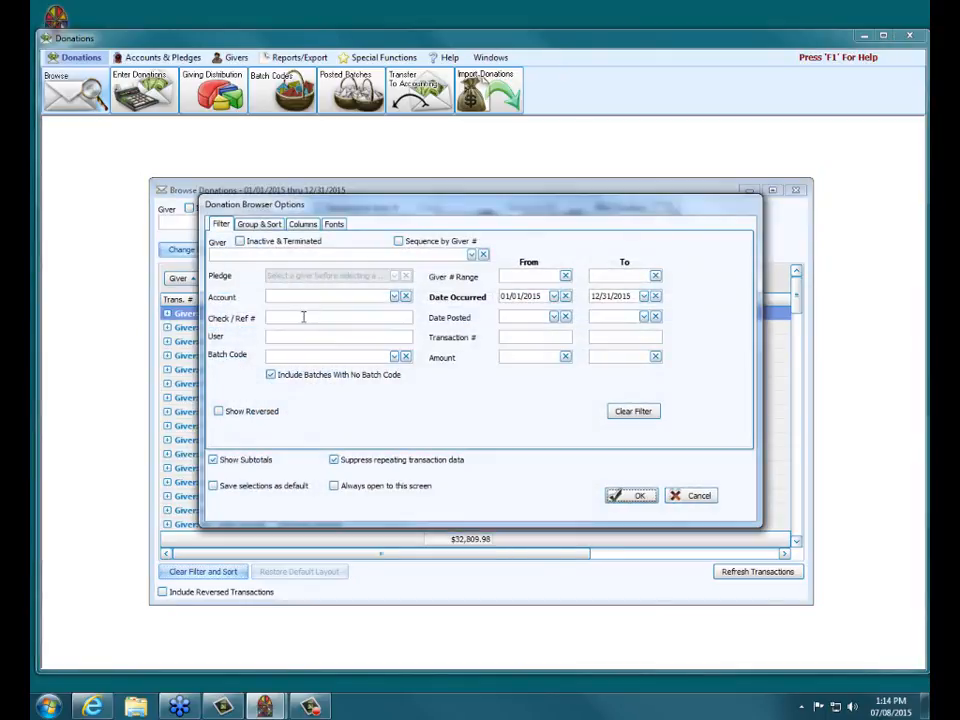
{"action": "left_click", "coordinate": [304, 317]}
{"action": "left_click", "coordinate": [310, 335]}
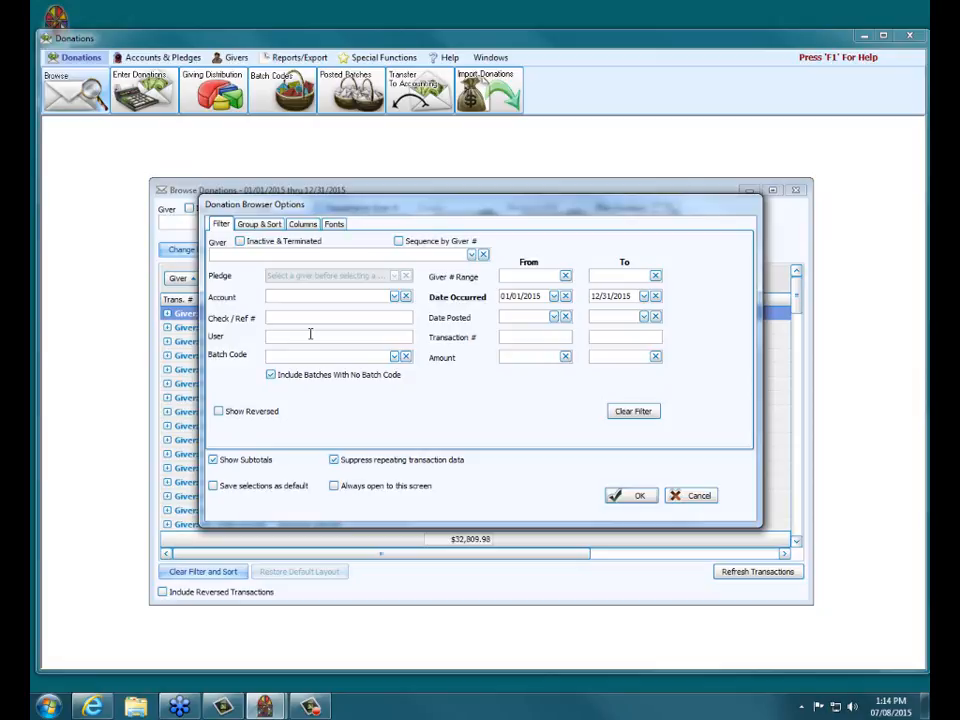
{"action": "left_click", "coordinate": [395, 356]}
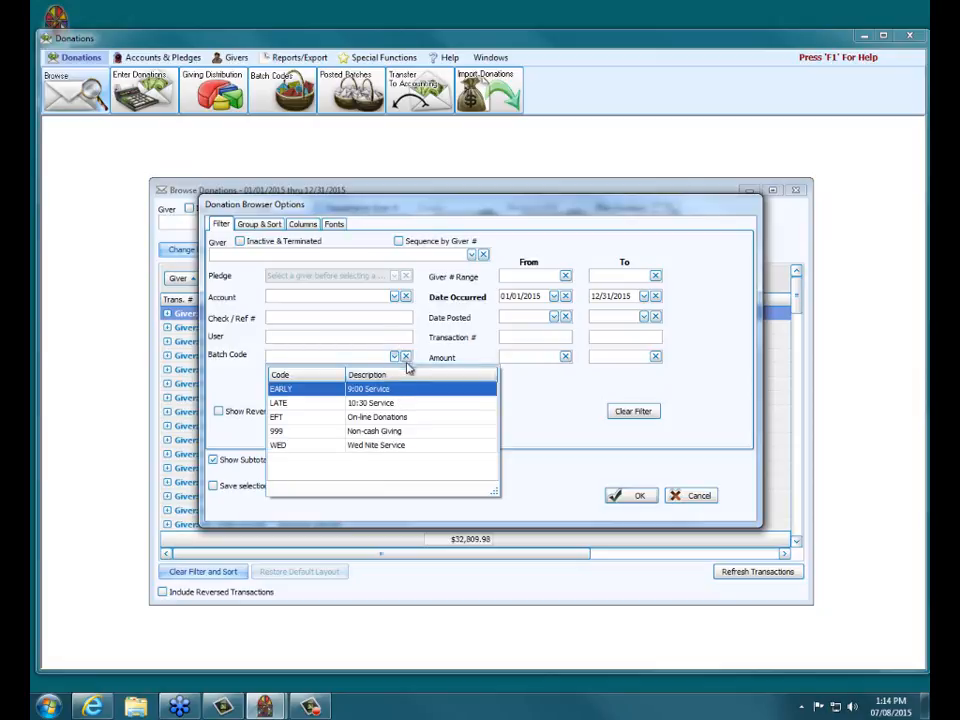
{"action": "left_click", "coordinate": [633, 382]}
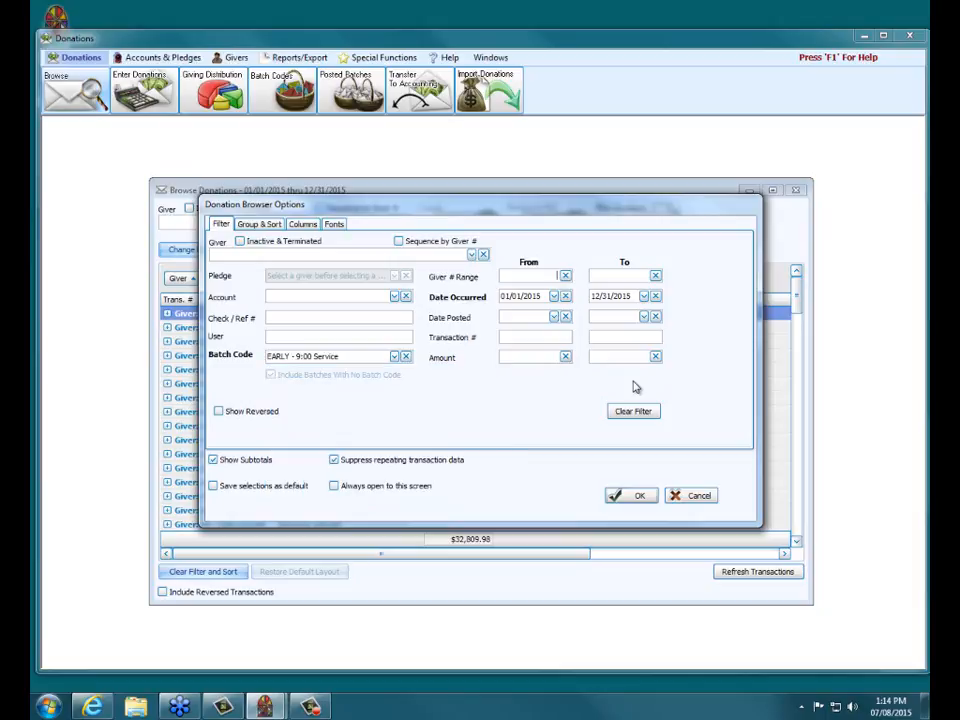
{"action": "left_click", "coordinate": [407, 358]}
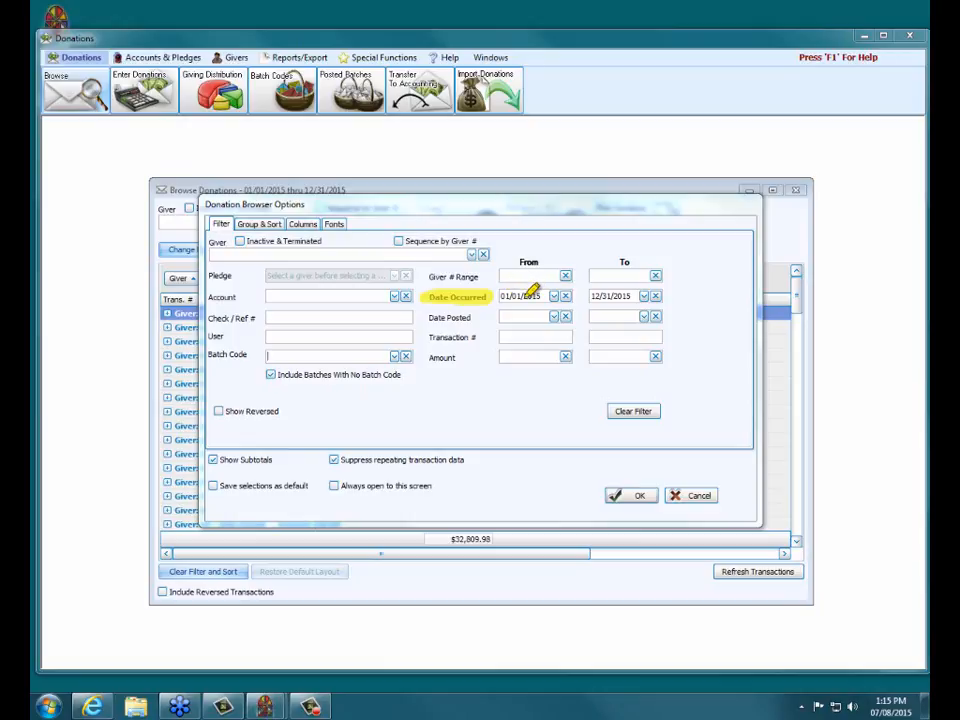
Try 2000 as the starting year of Date Occurred, restore 2015, and check the Date Posted and Transaction # filters.
{"action": "left_click_drag", "start_coordinate": [523, 297], "coordinate": [538, 297]}
{"action": "left_click_drag", "start_coordinate": [612, 297], "coordinate": [633, 297]}
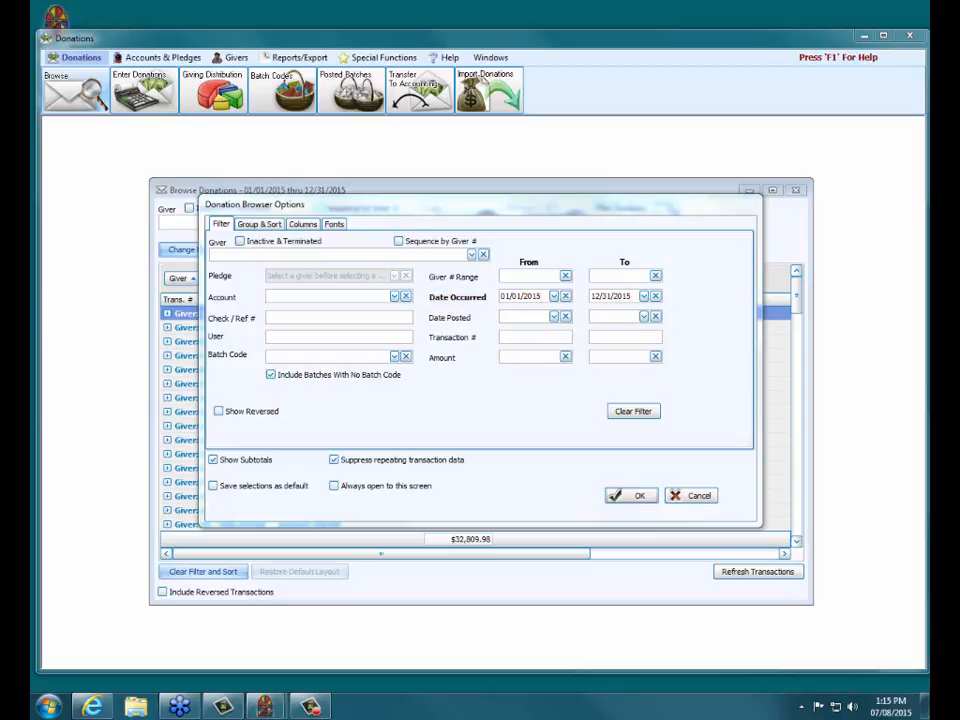
{"action": "double_click", "coordinate": [530, 297]}
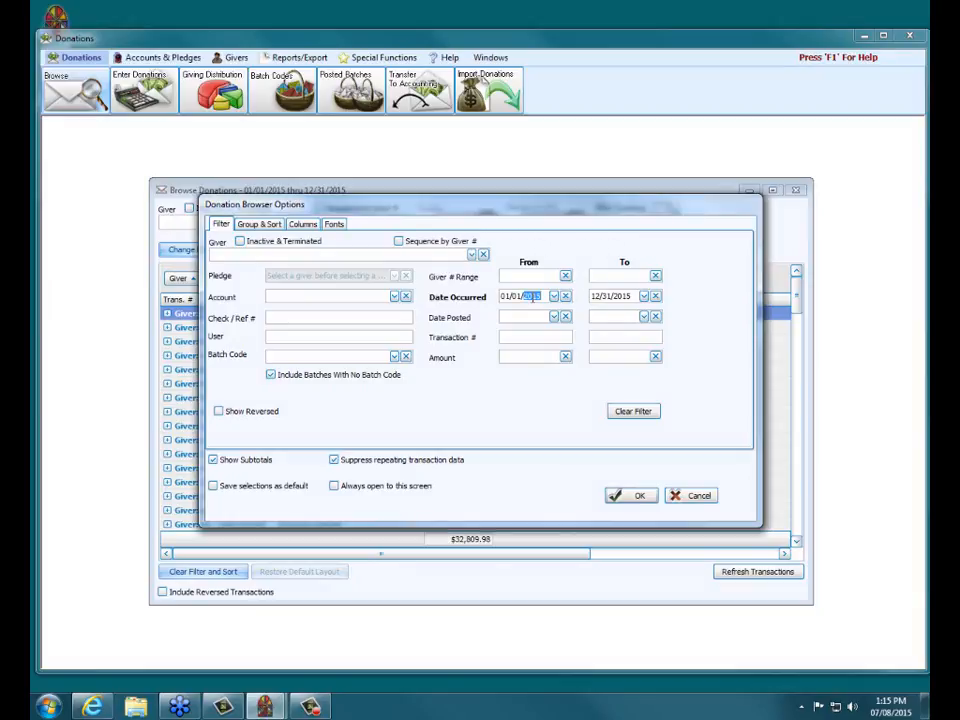
{"action": "type", "text": "2000"}
{"action": "type", "text": "2015"}
{"action": "left_click", "coordinate": [531, 316]}
{"action": "left_click", "coordinate": [531, 316]}
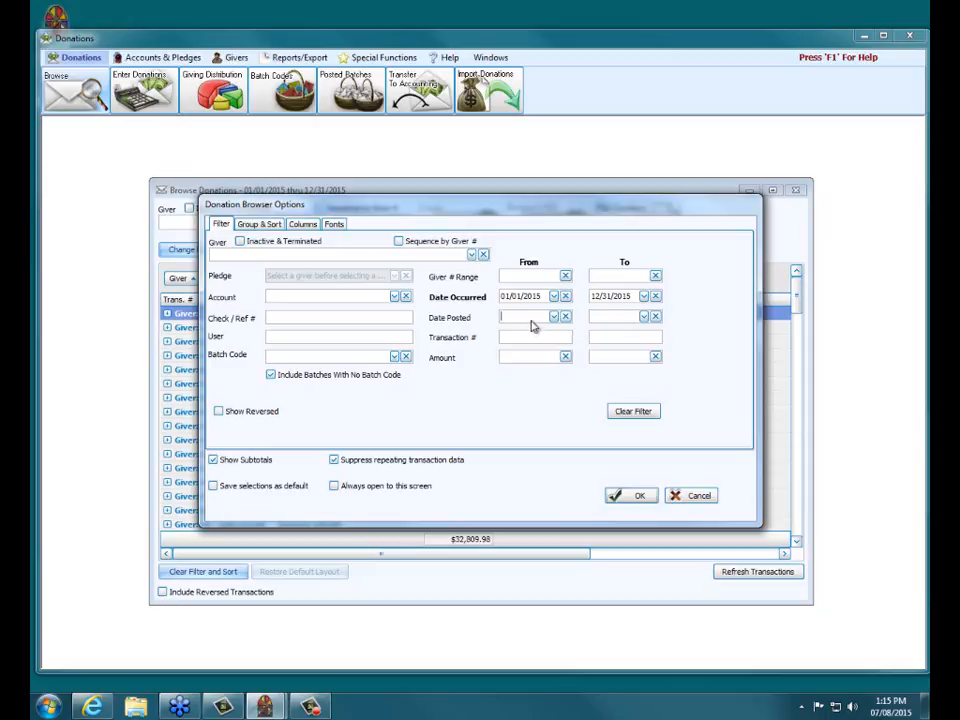
{"action": "left_click", "coordinate": [532, 338]}
Group the donations by Donation Date, set Account as the second sort field, and apply the options.
{"action": "left_click", "coordinate": [281, 232]}
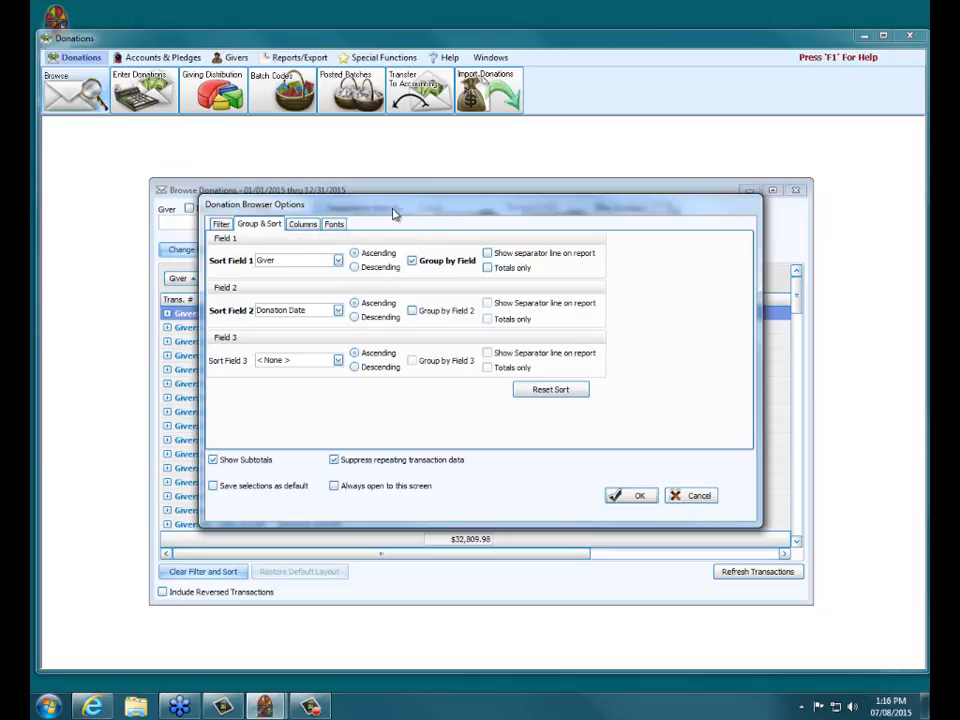
{"action": "left_click_drag", "start_coordinate": [392, 210], "coordinate": [462, 320]}
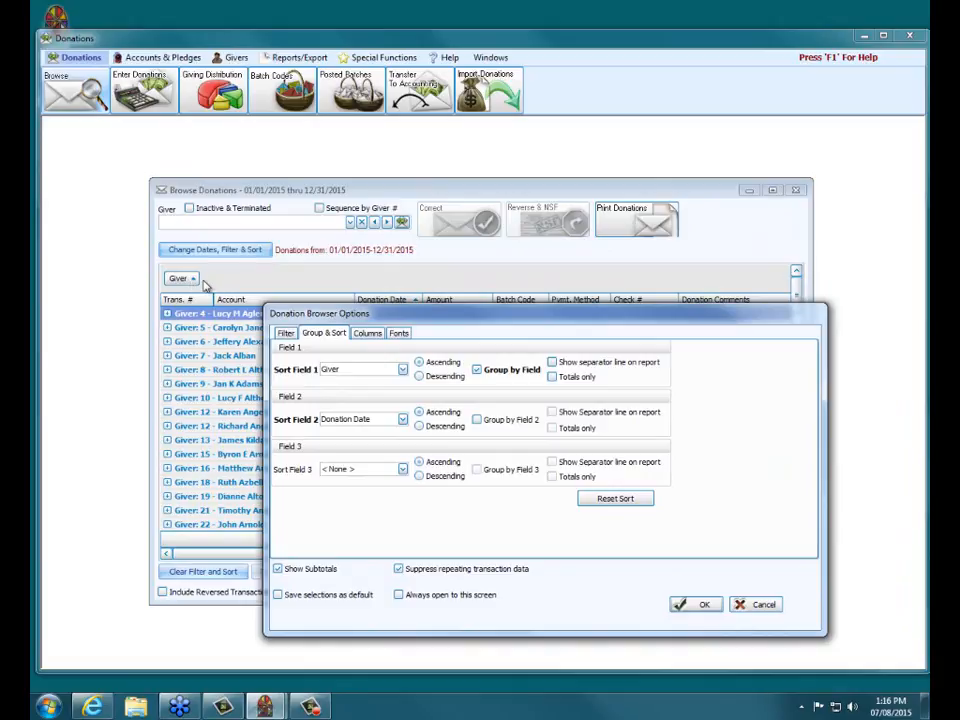
{"action": "left_click_drag", "start_coordinate": [482, 318], "coordinate": [459, 213]}
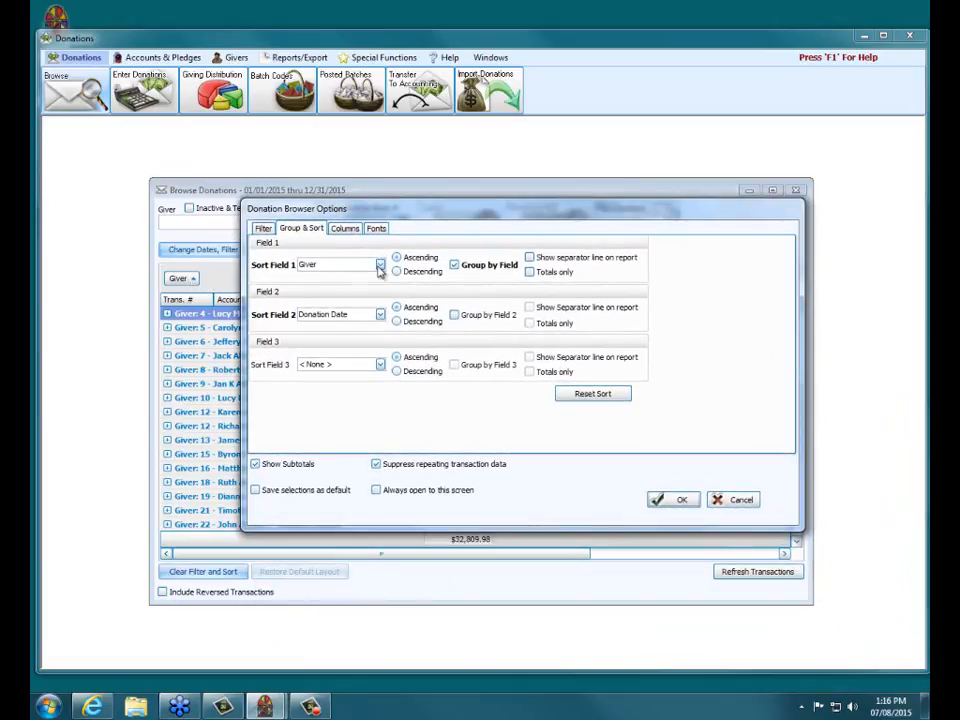
{"action": "left_click", "coordinate": [379, 266]}
{"action": "type", "text": "d"}
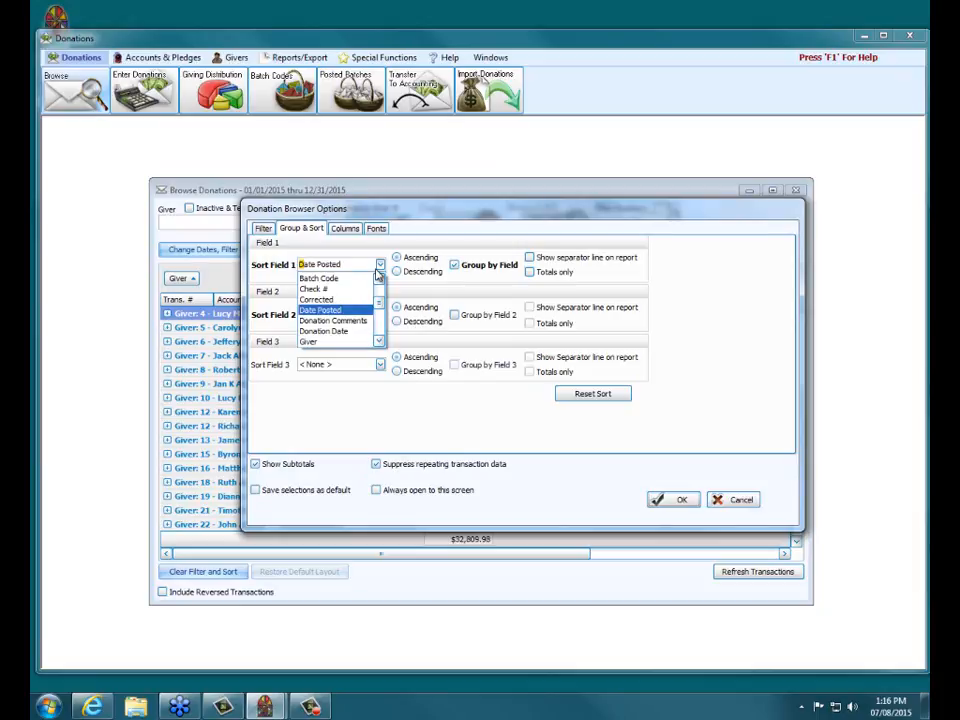
{"action": "left_click", "coordinate": [351, 331]}
{"action": "left_click", "coordinate": [352, 316]}
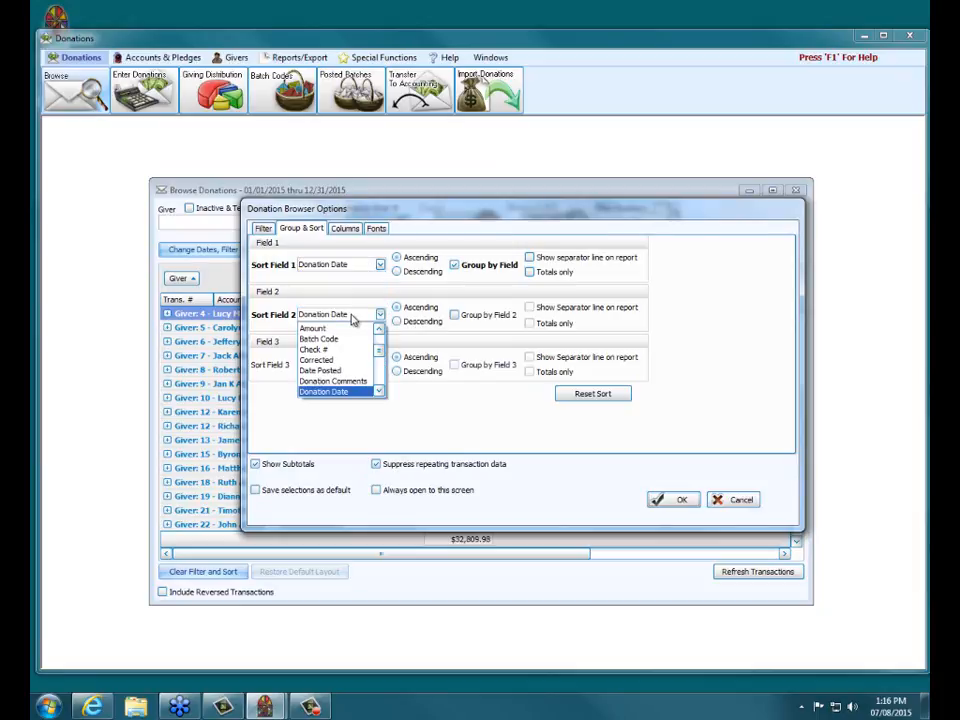
{"action": "type", "text": "a"}
{"action": "left_click", "coordinate": [354, 328]}
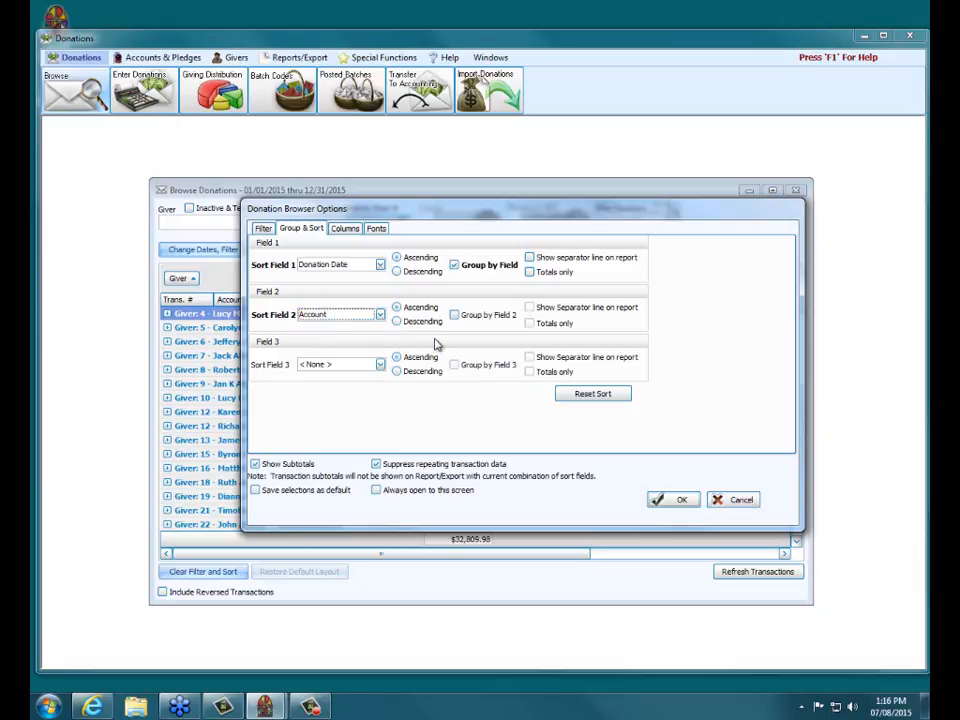
{"action": "left_click", "coordinate": [672, 500]}
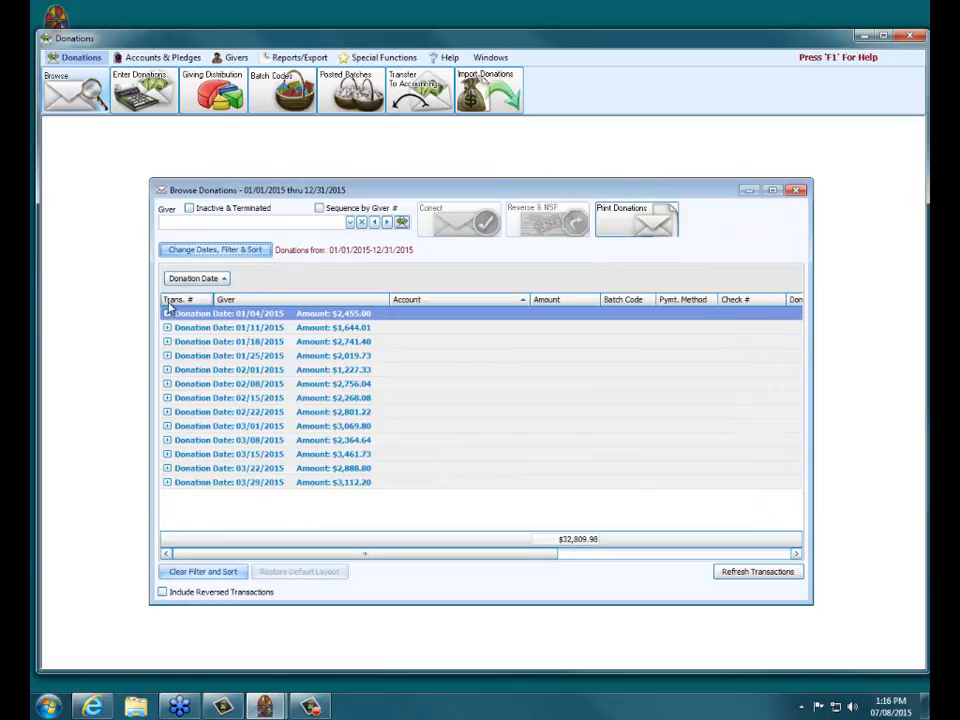
Check the donations dated 01/04/2015 by expanding and collapsing that group, and clear the filter and sort.
{"action": "left_click", "coordinate": [167, 314]}
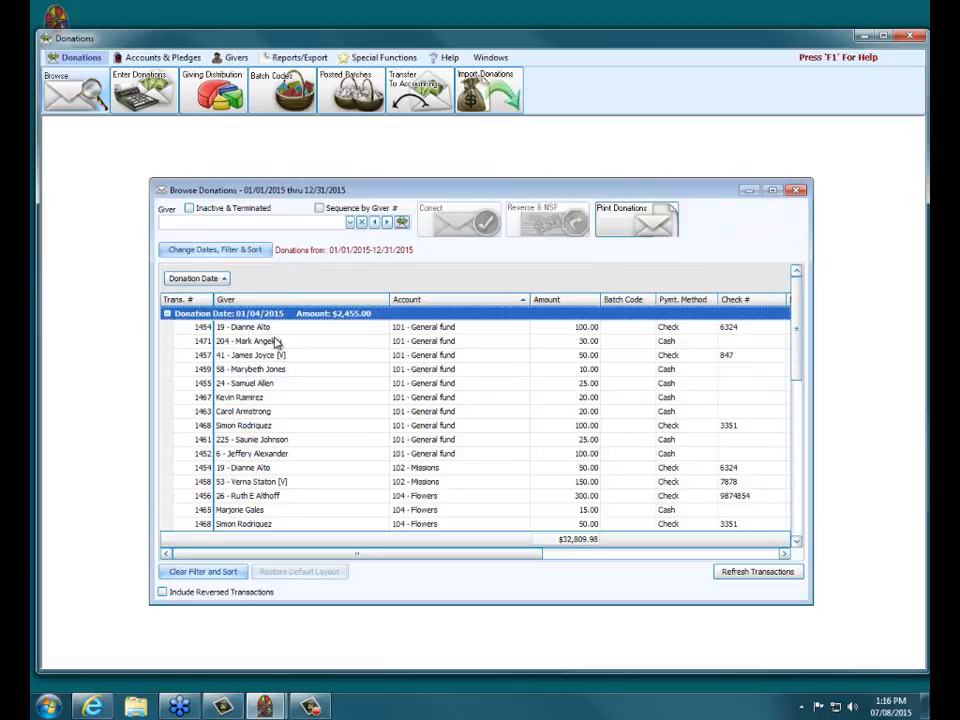
{"action": "left_click", "coordinate": [167, 314]}
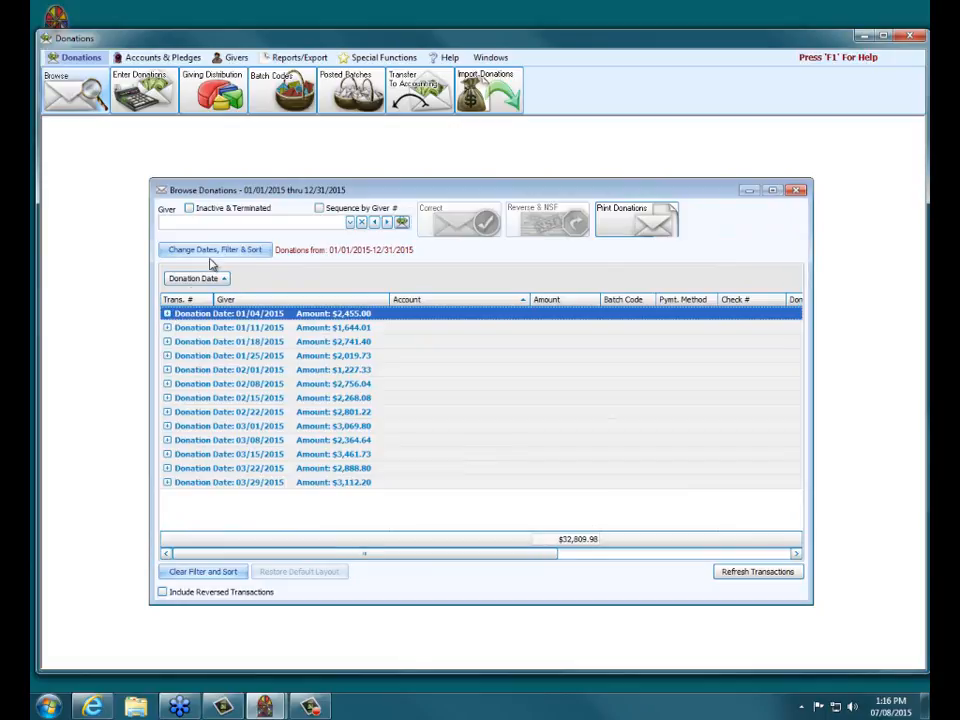
{"action": "left_click", "coordinate": [210, 572]}
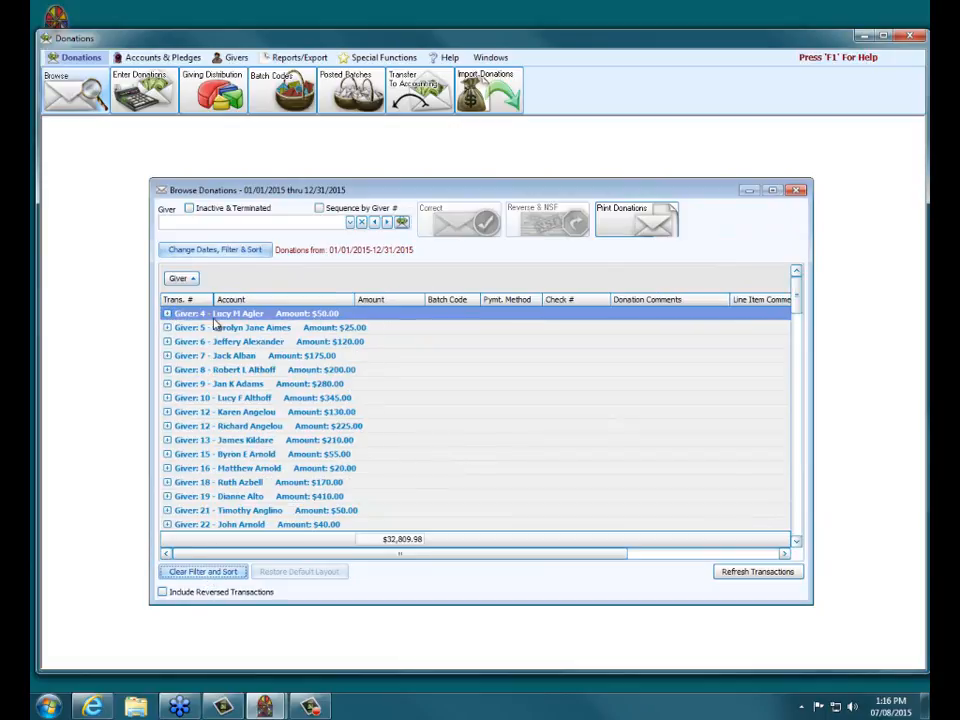
Reset the sort in the donation browser's Group & Sort options.
{"action": "left_click", "coordinate": [218, 250]}
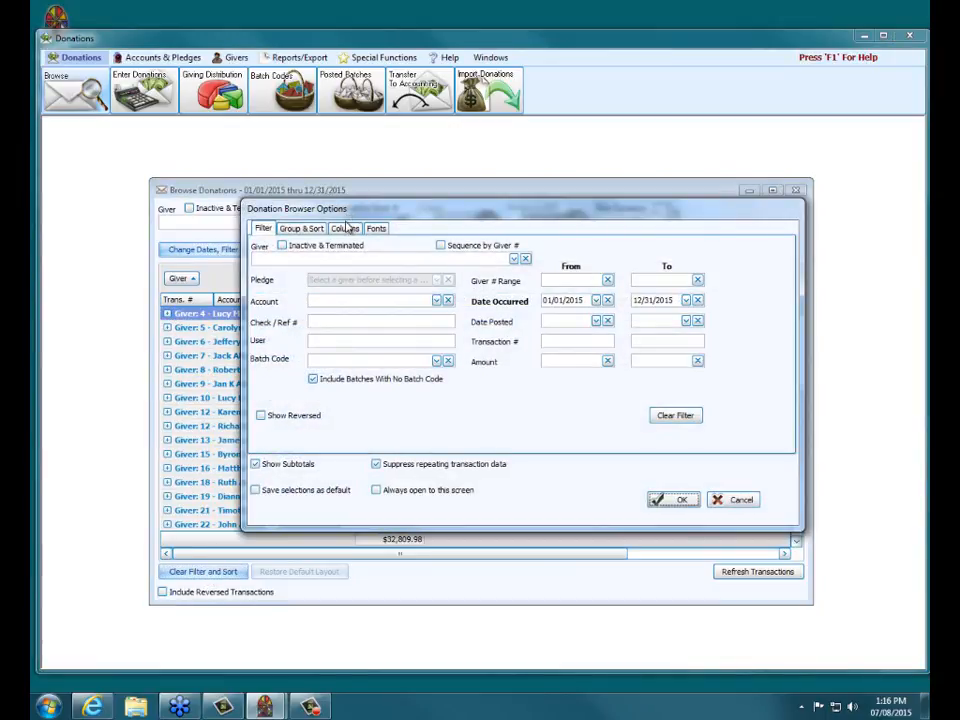
{"action": "left_click", "coordinate": [301, 228]}
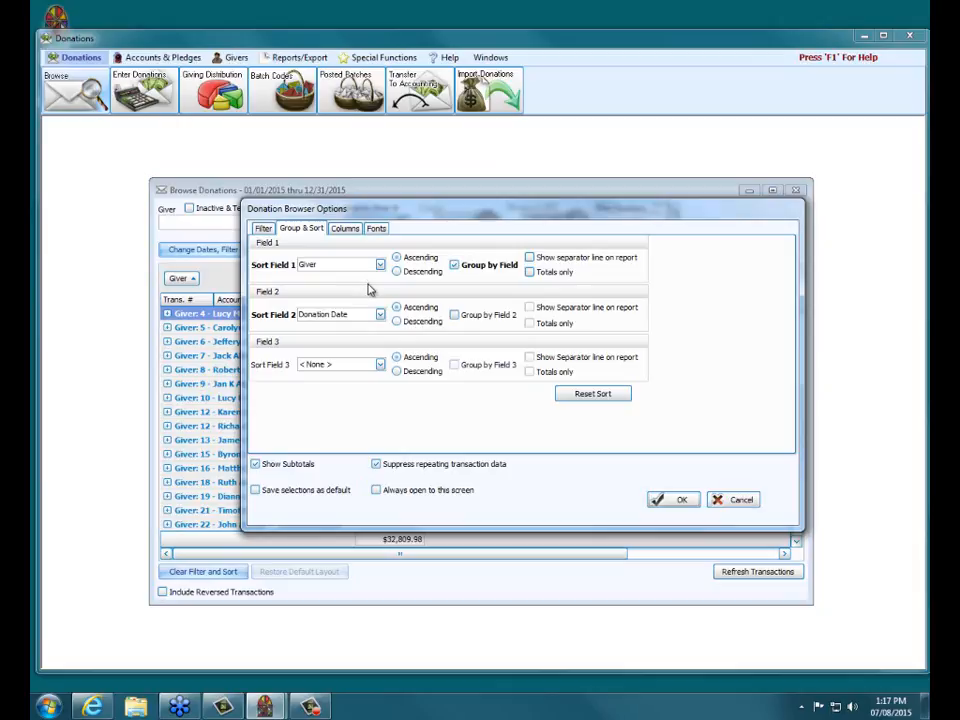
{"action": "left_click", "coordinate": [286, 495]}
{"action": "left_click", "coordinate": [619, 396]}
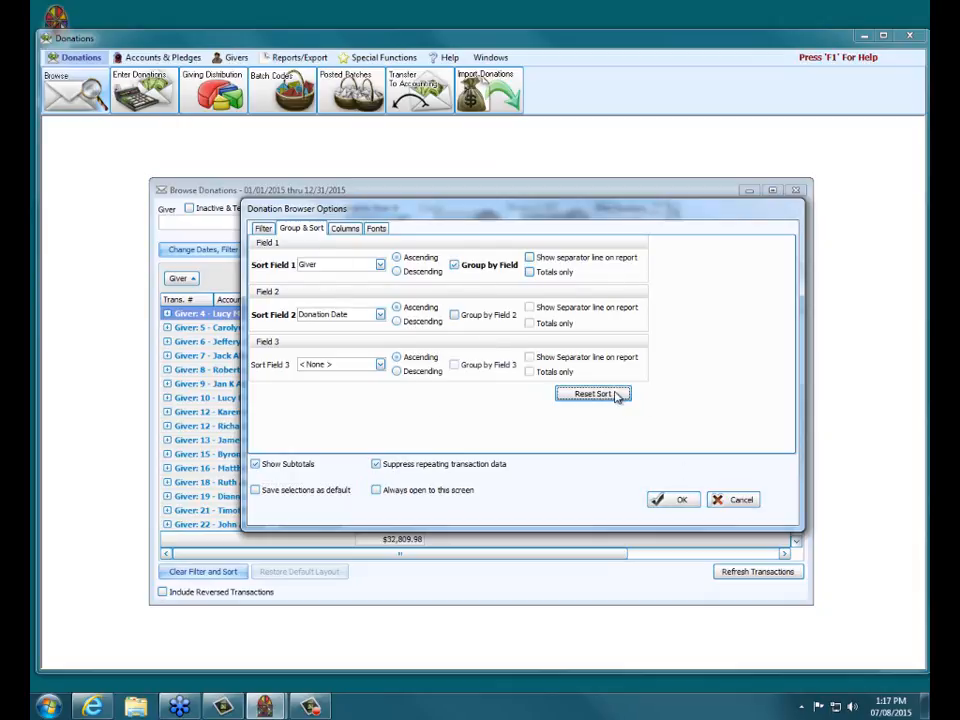
Add the Pledge column to the visible columns of the donation browser.
{"action": "left_click", "coordinate": [345, 229]}
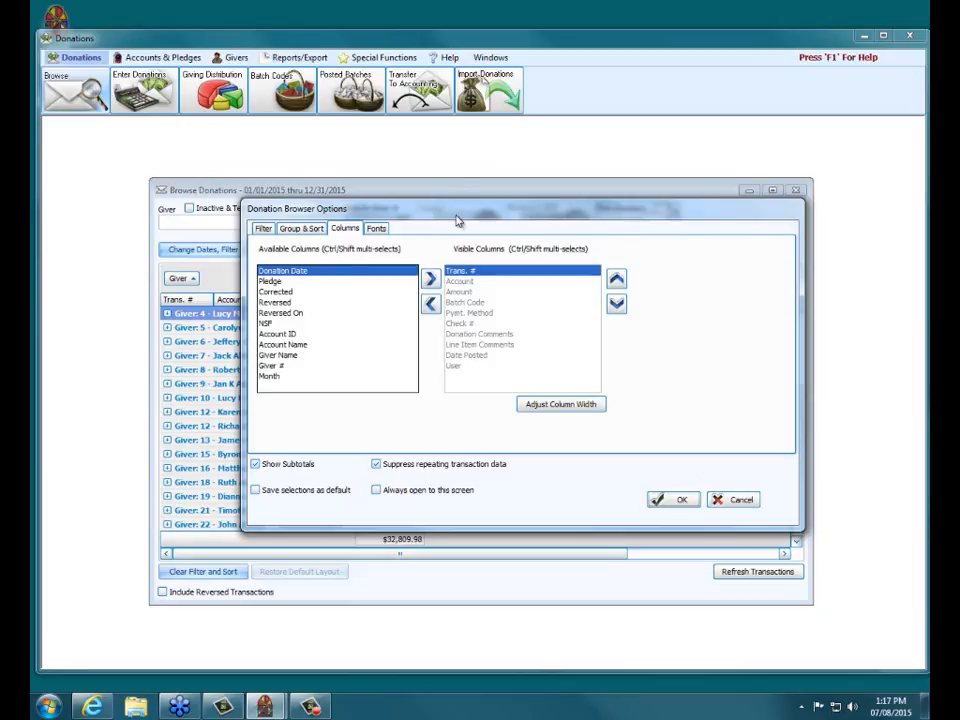
{"action": "left_click_drag", "start_coordinate": [456, 219], "coordinate": [420, 396]}
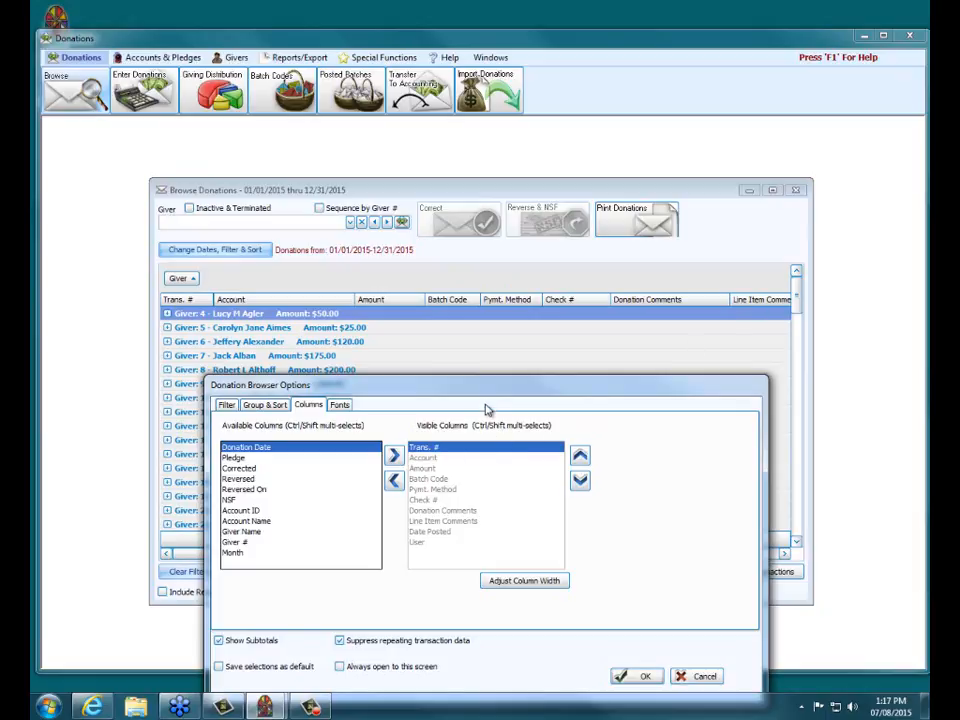
{"action": "left_click_drag", "start_coordinate": [493, 386], "coordinate": [490, 231]}
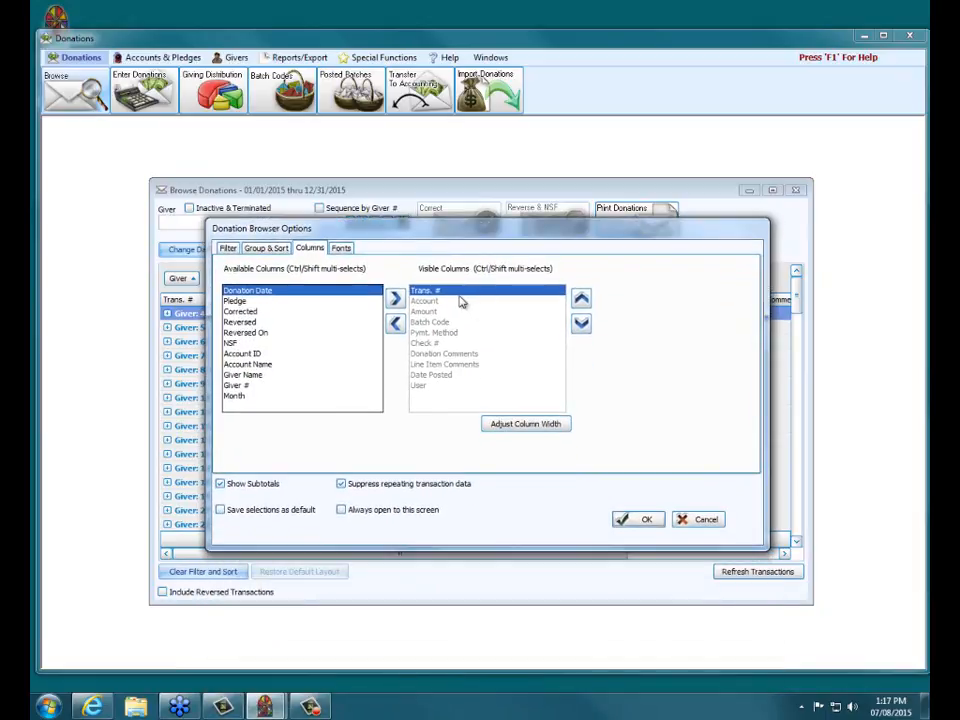
{"action": "left_click", "coordinate": [581, 324]}
{"action": "left_click", "coordinate": [581, 298]}
{"action": "left_click", "coordinate": [265, 311]}
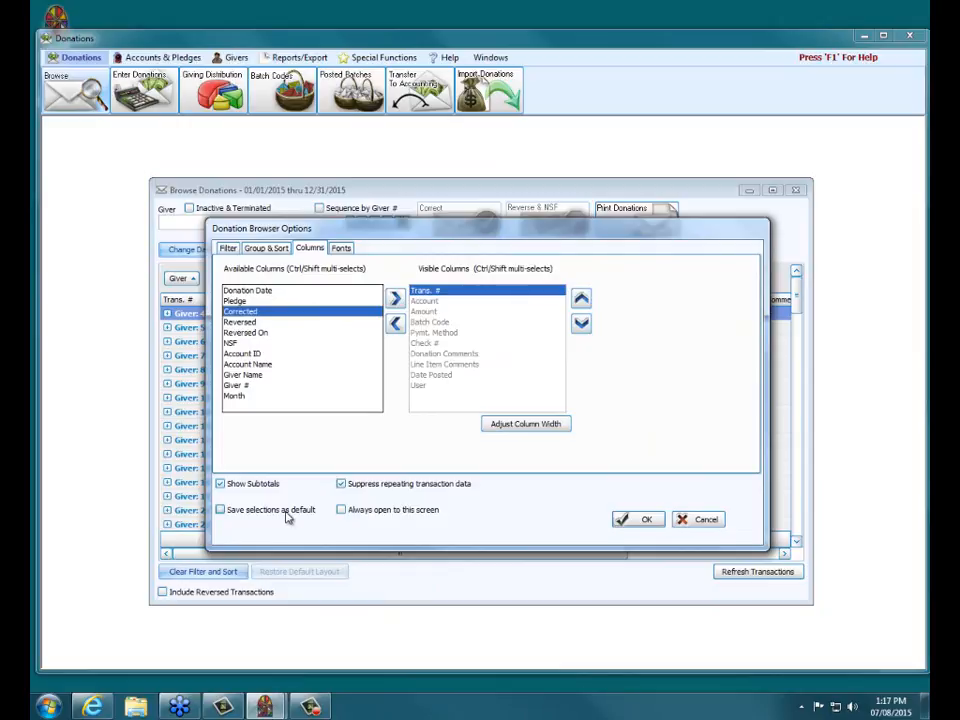
{"action": "left_click", "coordinate": [246, 301]}
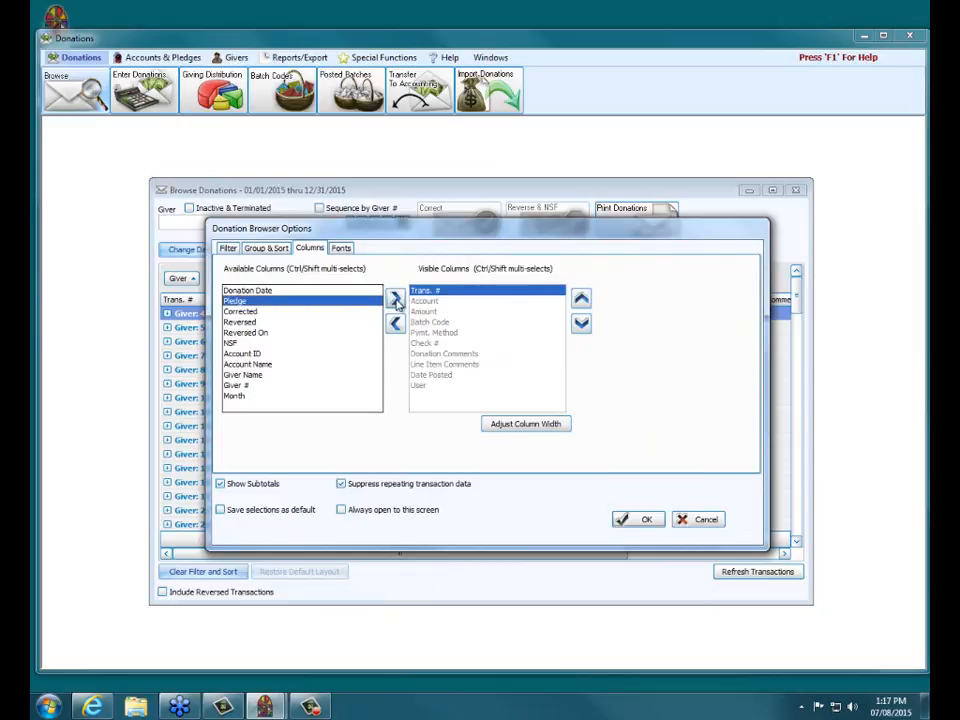
{"action": "left_click", "coordinate": [396, 299]}
Move the Pledge column up to directly below Amount and enable saving the selections as default.
{"action": "left_click", "coordinate": [582, 300]}
{"action": "left_click", "coordinate": [582, 300]}
{"action": "left_click", "coordinate": [582, 300]}
{"action": "left_click", "coordinate": [582, 300]}
{"action": "left_click", "coordinate": [582, 300]}
{"action": "left_click", "coordinate": [582, 300]}
{"action": "left_click", "coordinate": [582, 300]}
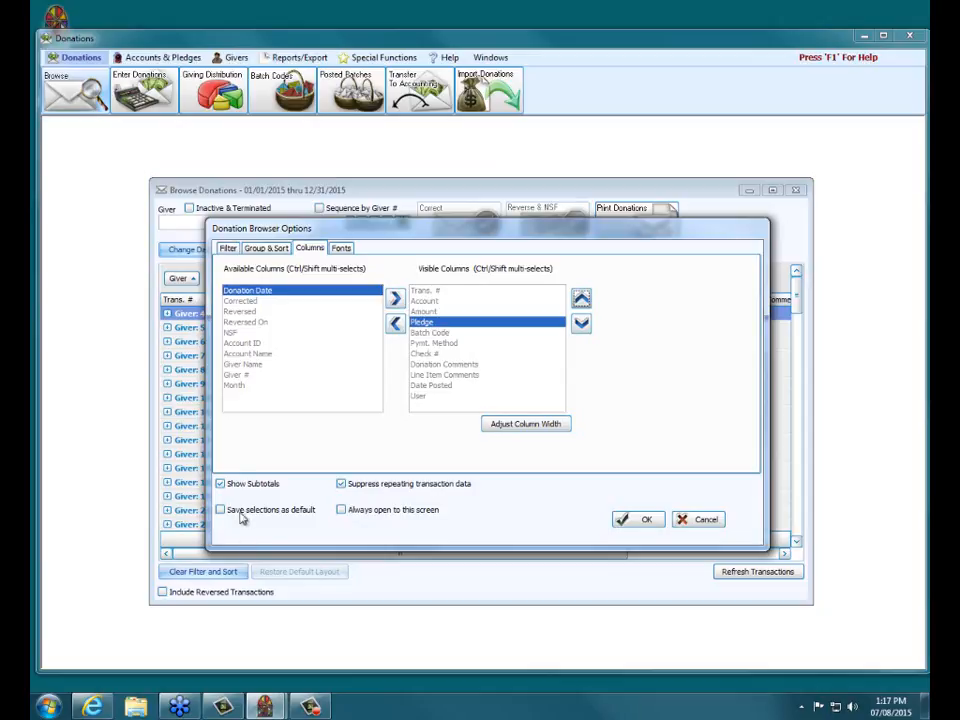
{"action": "left_click", "coordinate": [247, 515]}
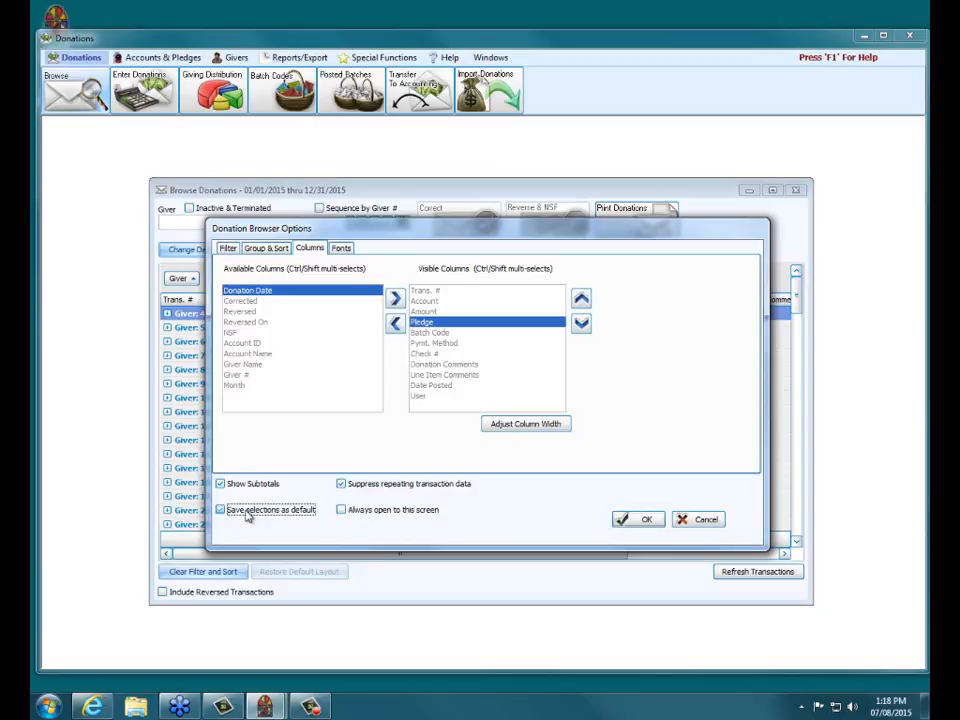
{"action": "left_click", "coordinate": [247, 515]}
Set the Date Occurred filter range to 01/01/2015 through 01/31/2015.
{"action": "left_click", "coordinate": [228, 247]}
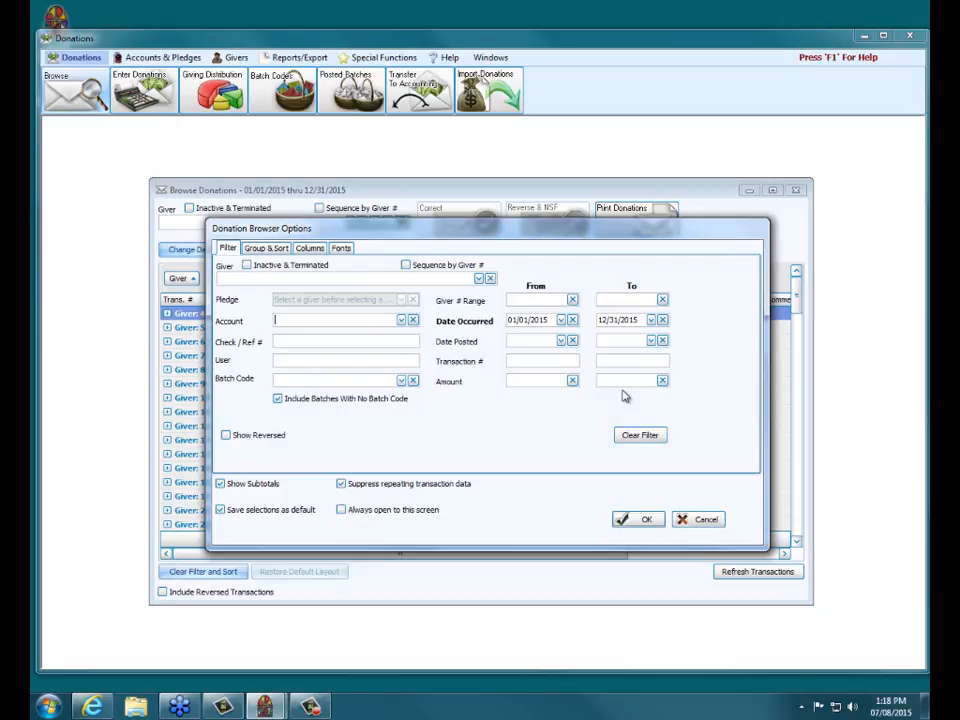
{"action": "left_click", "coordinate": [521, 320]}
{"action": "left_click", "coordinate": [612, 318]}
{"action": "type", "text": "01/01"}
{"action": "left_click", "coordinate": [613, 320]}
{"action": "type", "text": "31"}
Add account 101 - General fund to the filter and apply the donation browser options.
{"action": "left_click", "coordinate": [401, 320]}
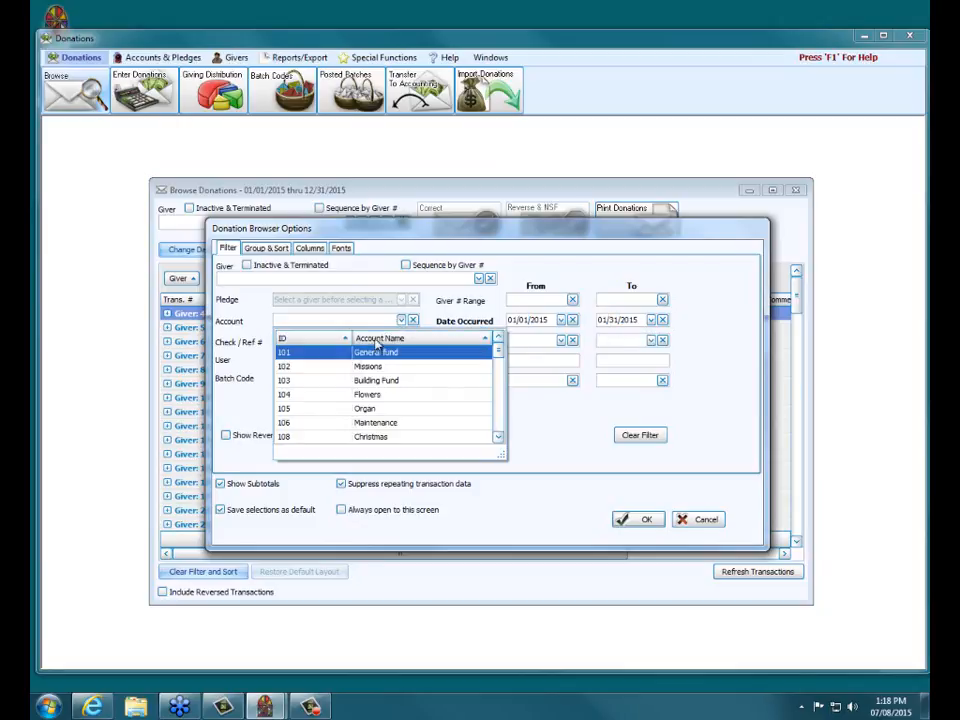
{"action": "left_click", "coordinate": [378, 352]}
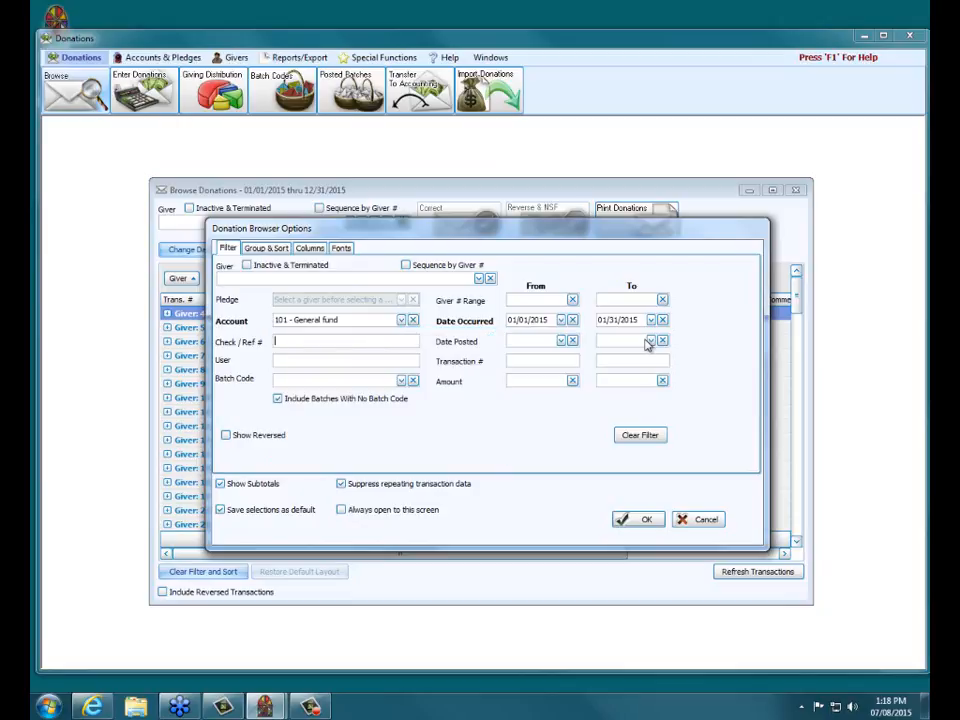
{"action": "left_click", "coordinate": [632, 521]}
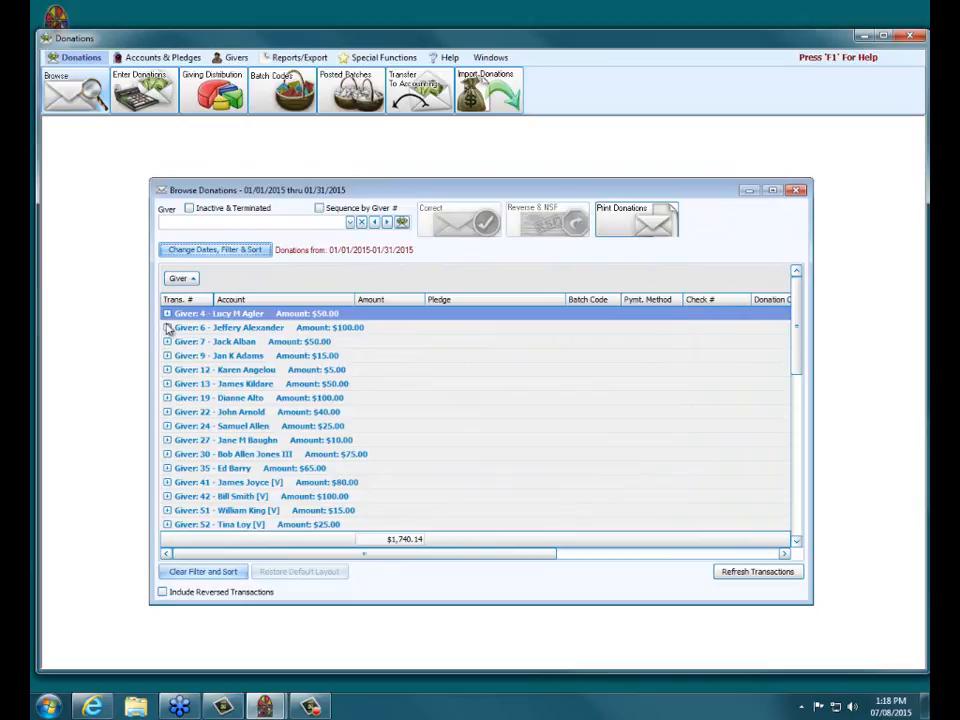
Expand the first giver to check the Pledge column, clear the filter and sort, and expand that giver again.
{"action": "left_click", "coordinate": [168, 314]}
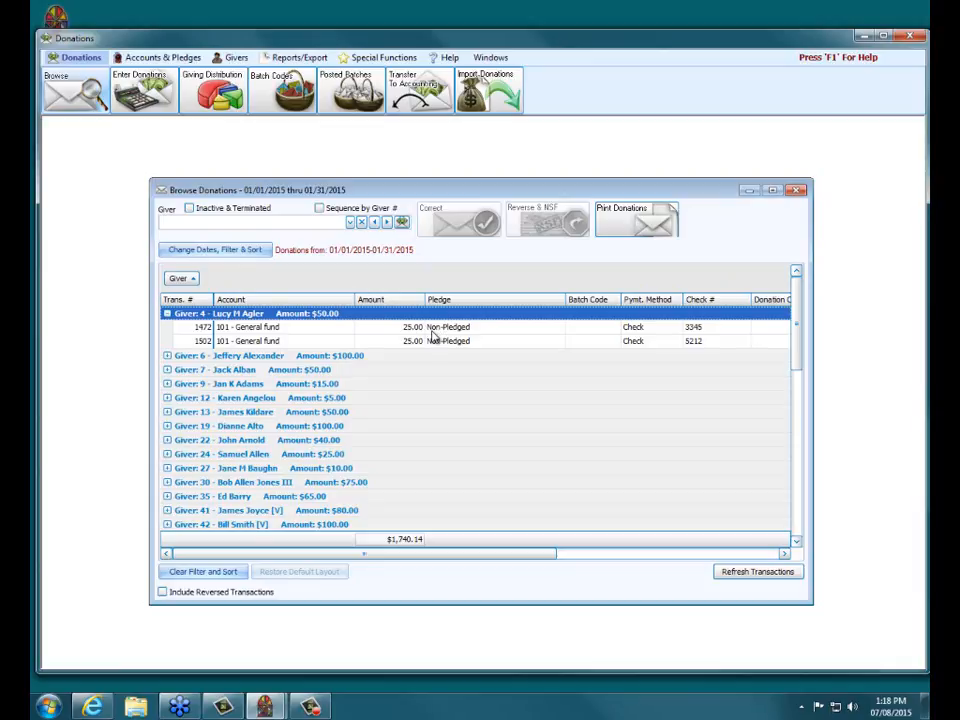
{"action": "left_click", "coordinate": [216, 575]}
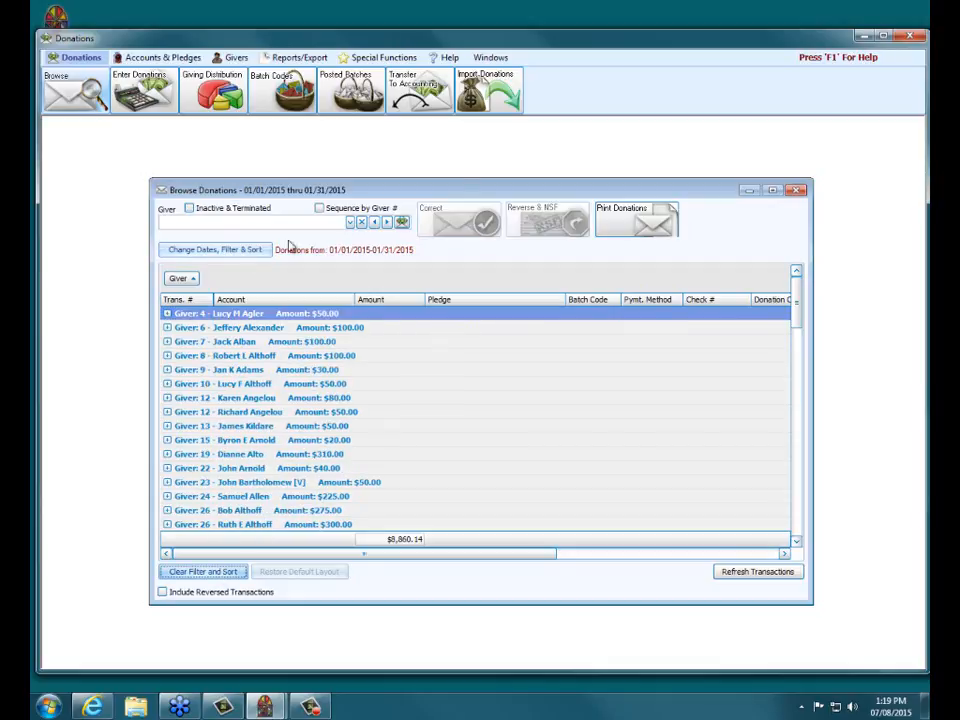
{"action": "left_click", "coordinate": [167, 314]}
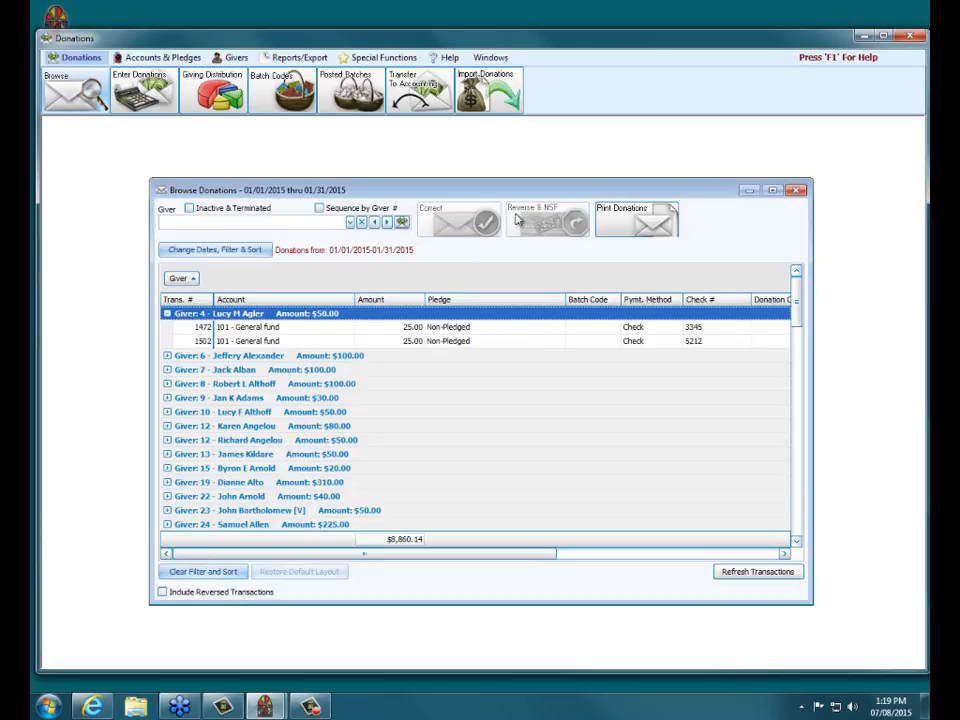
Open the first giver's second General fund donation for correction.
{"action": "left_click", "coordinate": [240, 327]}
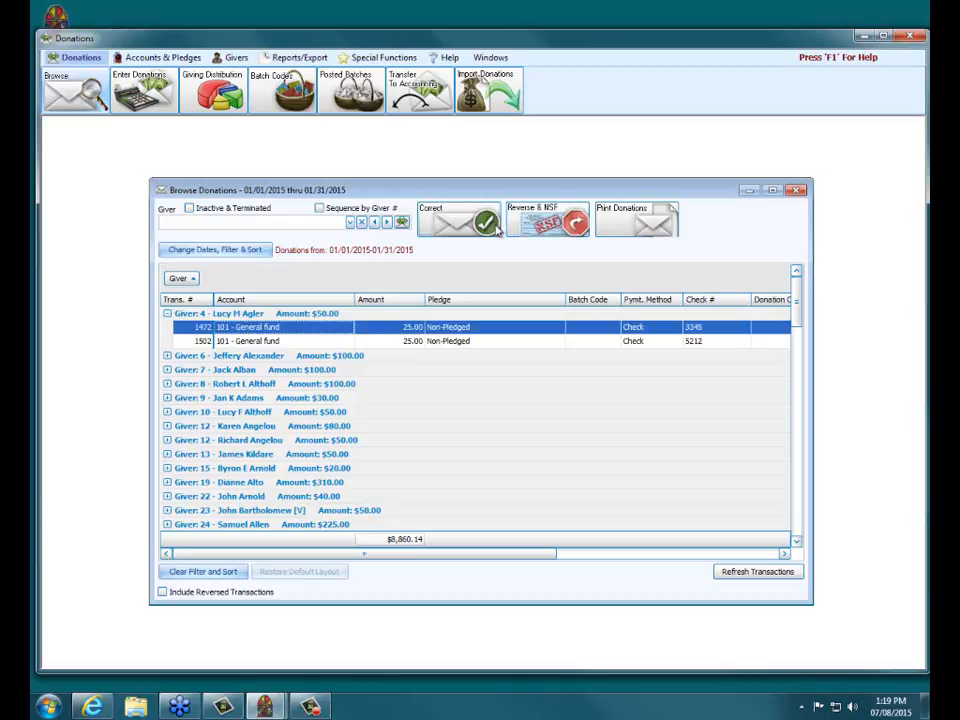
{"action": "left_click", "coordinate": [252, 340]}
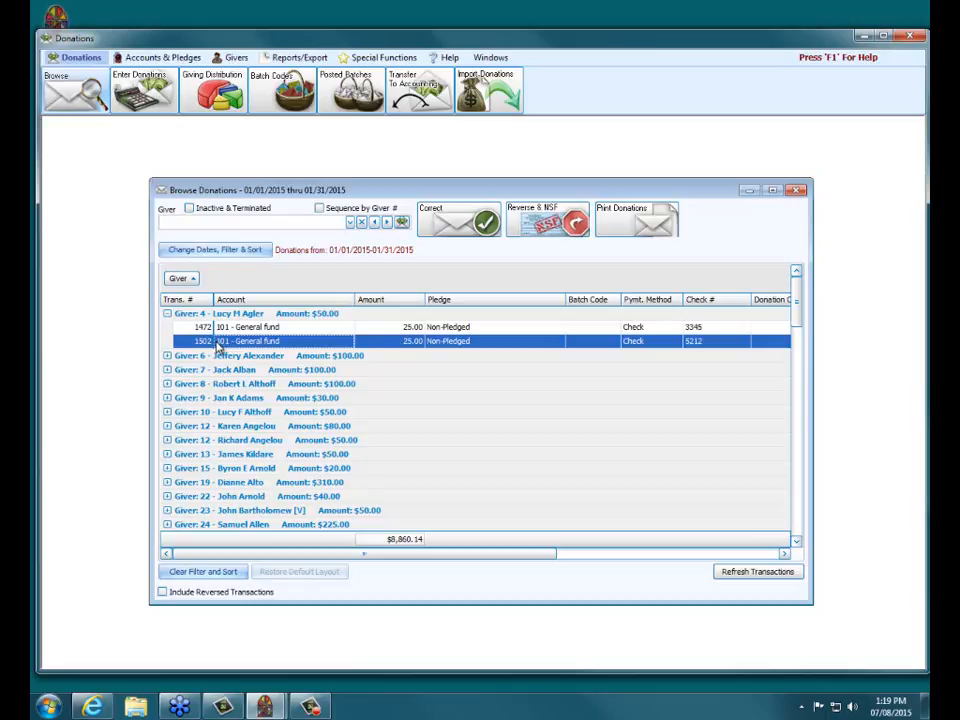
{"action": "left_click", "coordinate": [242, 315]}
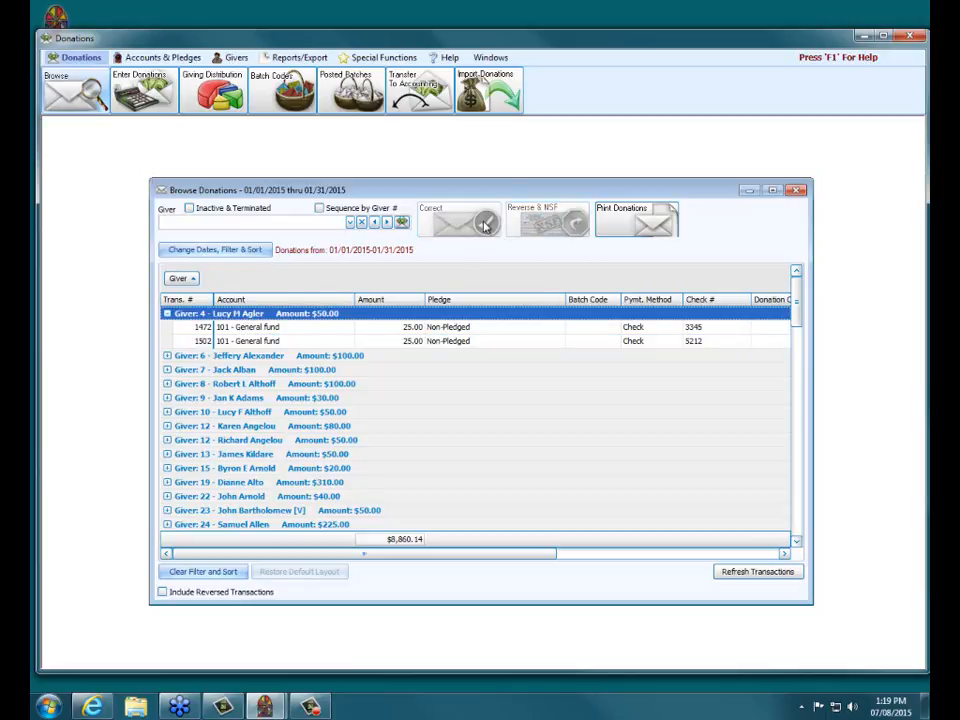
{"action": "left_click", "coordinate": [240, 341]}
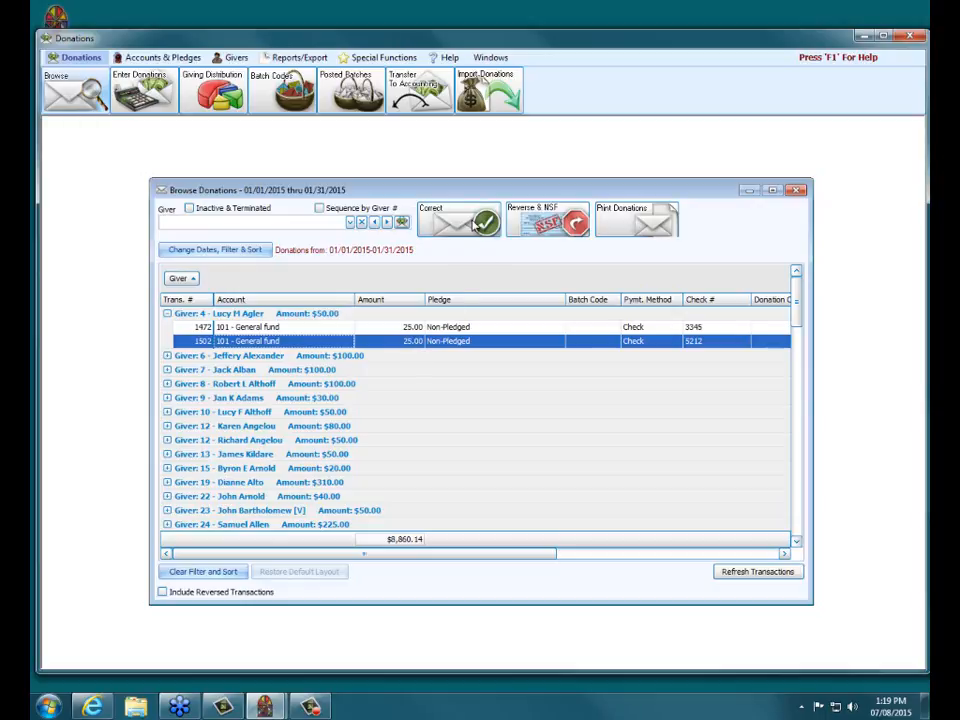
{"action": "left_click", "coordinate": [476, 224]}
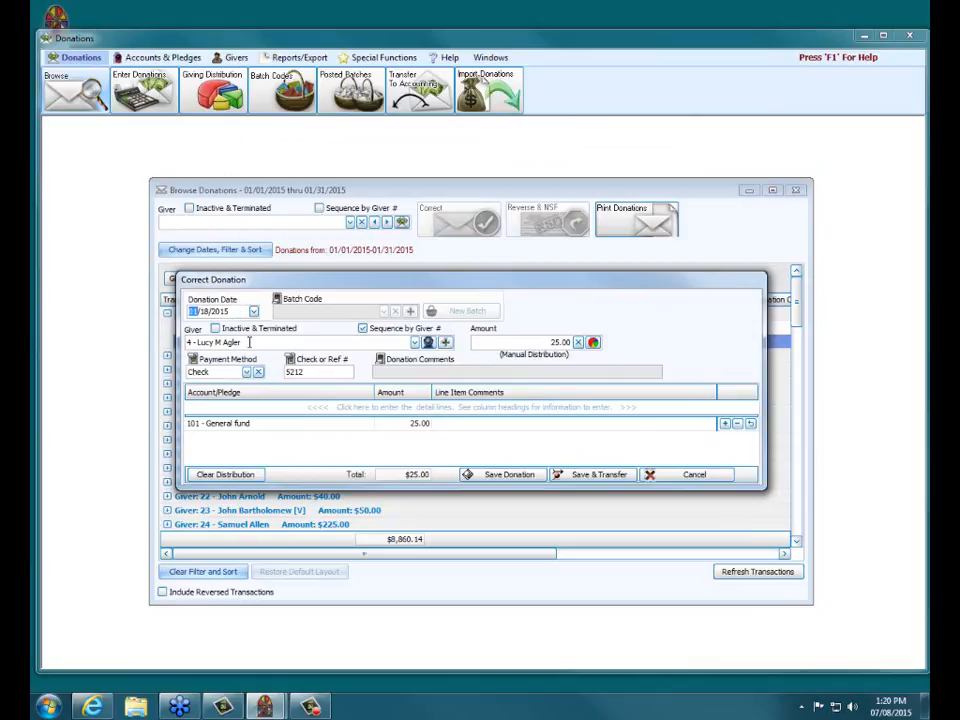
Look over the correction's Giver field and the account choices for its General fund line.
{"action": "left_click_drag", "start_coordinate": [249, 342], "coordinate": [128, 343]}
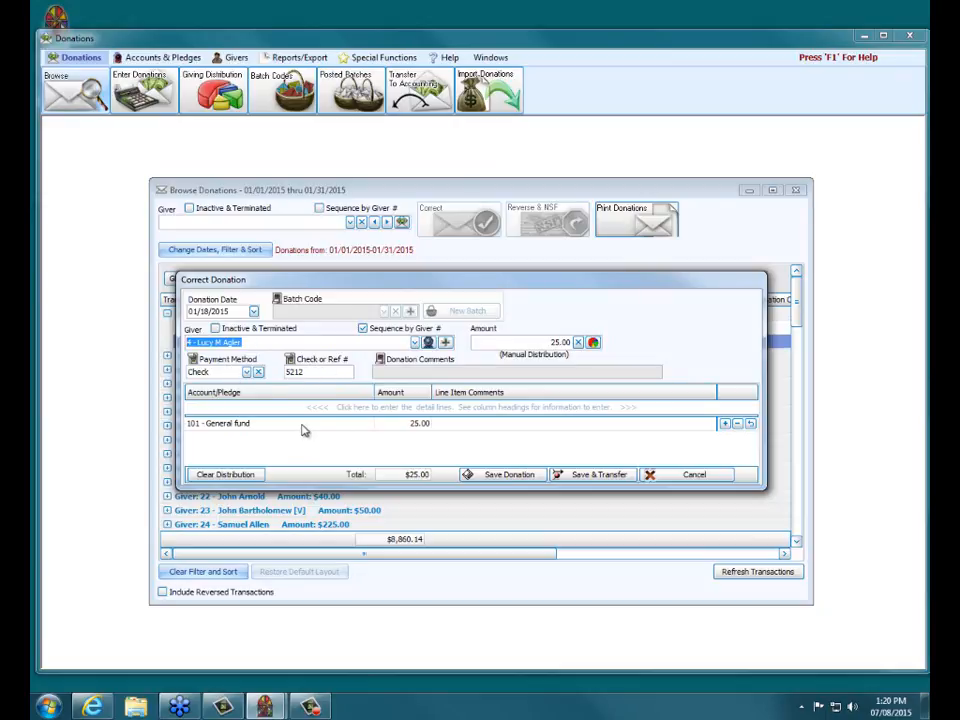
{"action": "left_click", "coordinate": [266, 425]}
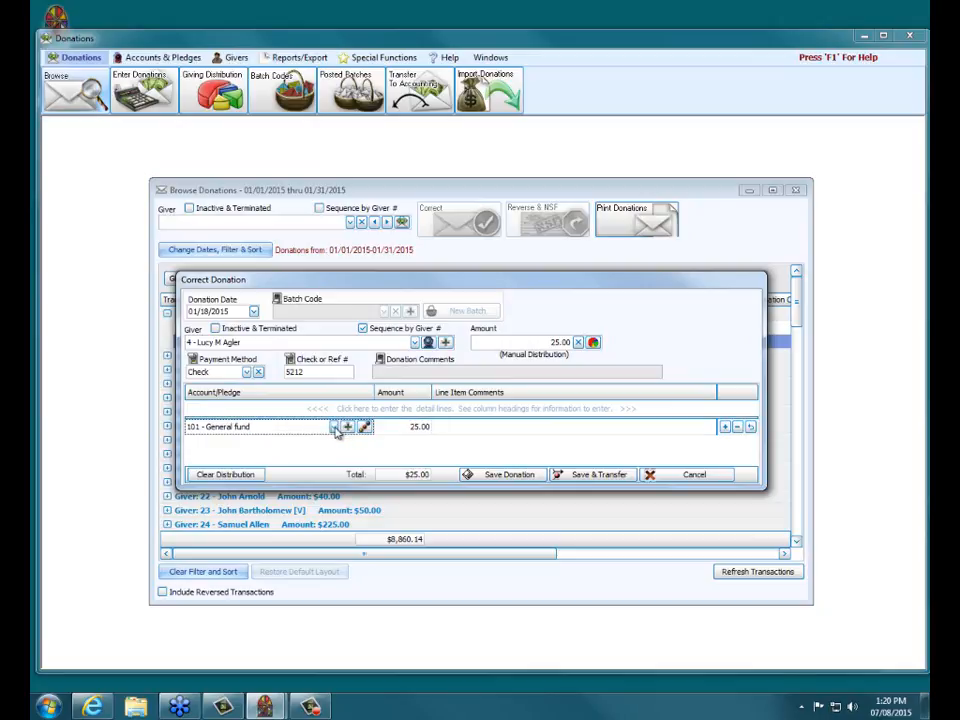
{"action": "left_click", "coordinate": [334, 426]}
{"action": "left_click", "coordinate": [246, 459]}
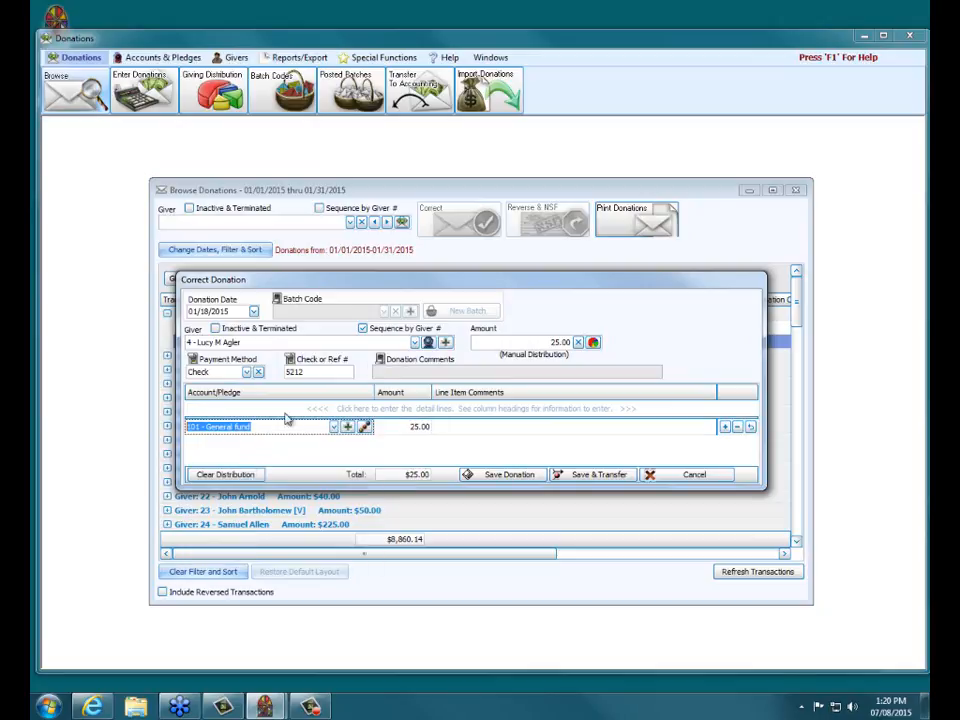
Set the donation amount and its General fund line amount to 30.00, and save the corrected donation.
{"action": "left_click", "coordinate": [546, 343]}
{"action": "type", "text": "30"}
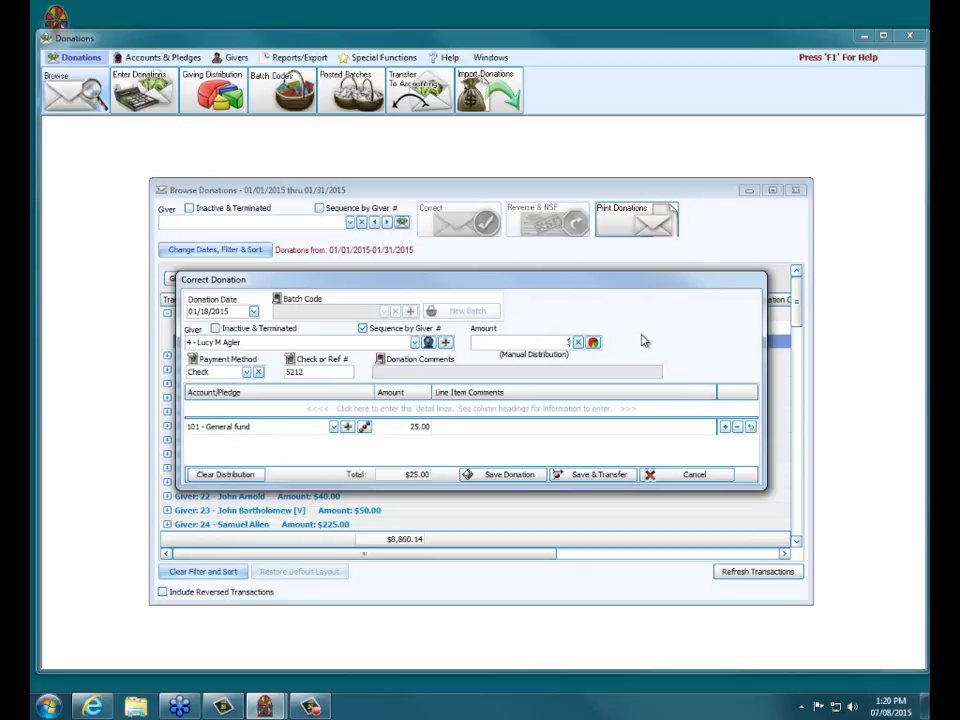
{"action": "left_click", "coordinate": [428, 428]}
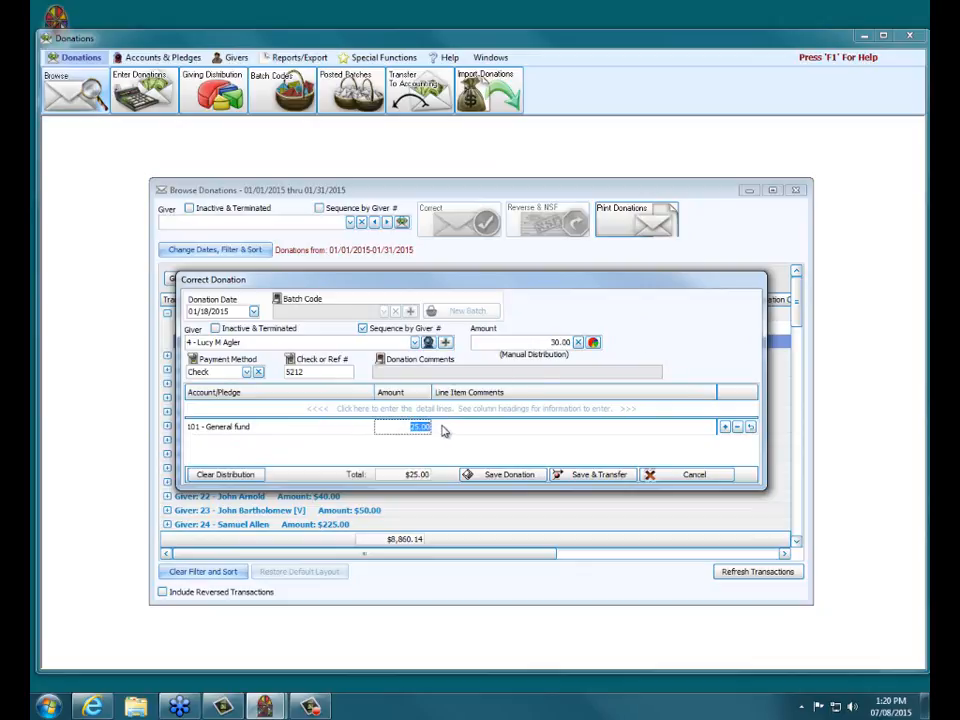
{"action": "type", "text": "30"}
{"action": "left_click", "coordinate": [457, 433]}
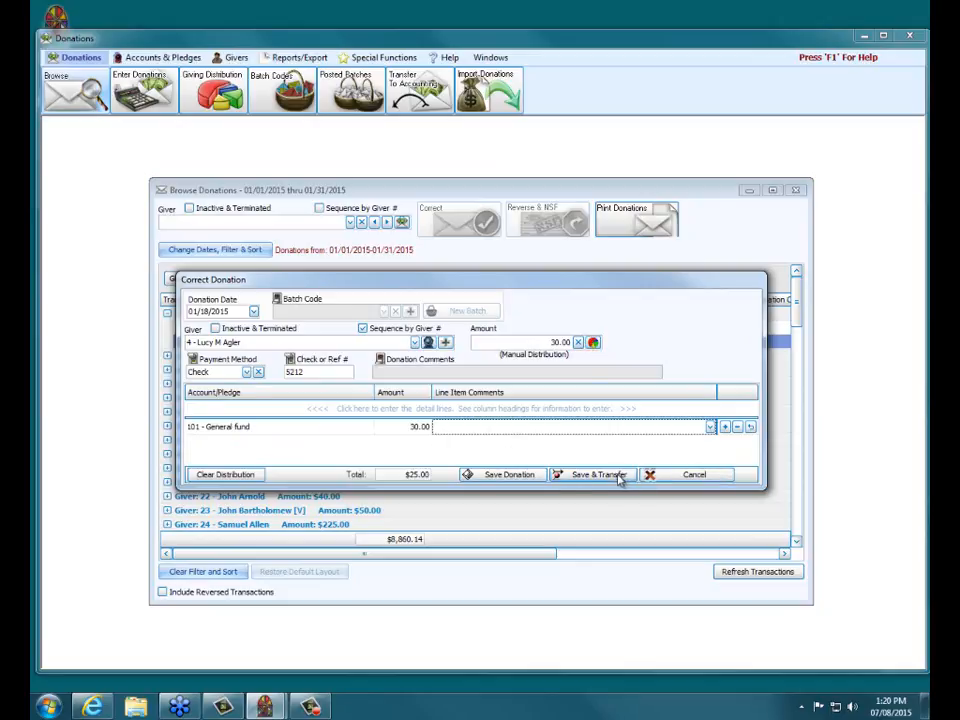
{"action": "left_click", "coordinate": [483, 478]}
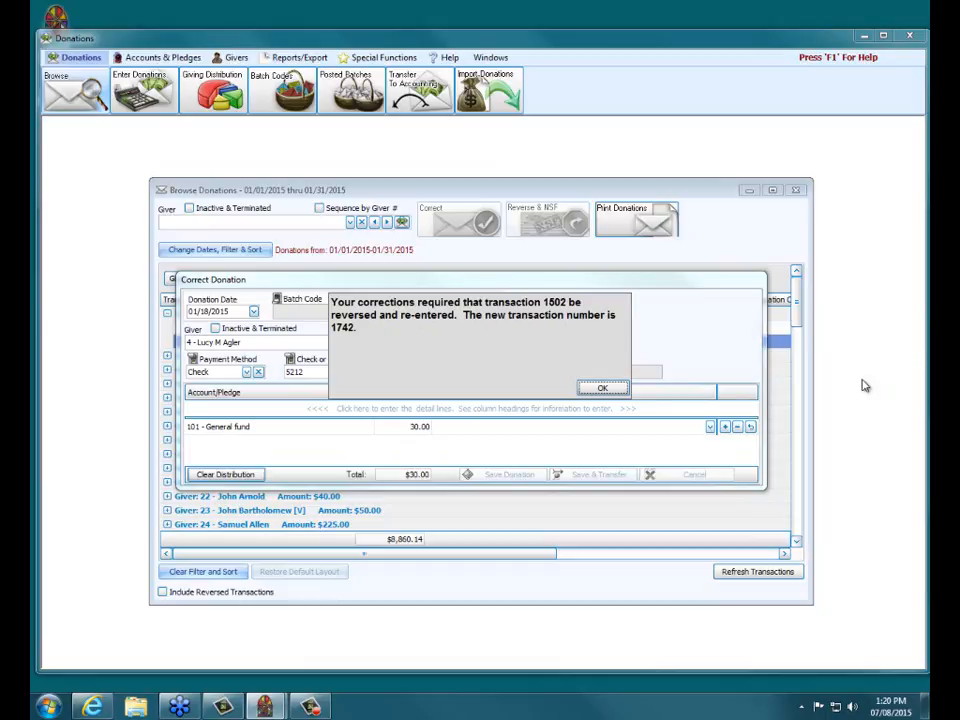
{"action": "left_click", "coordinate": [603, 388]}
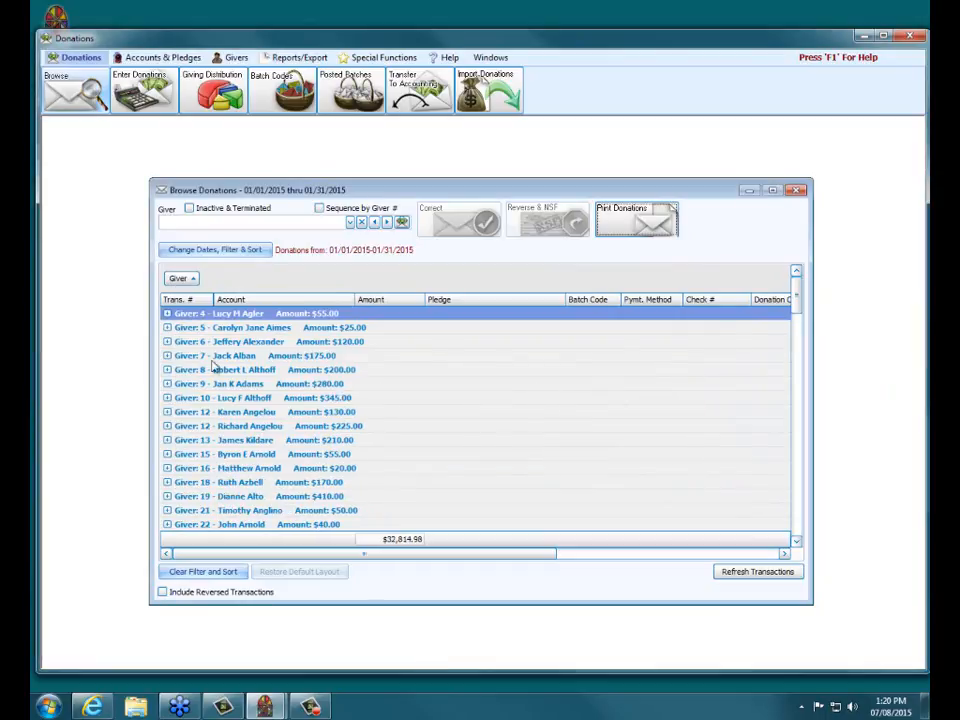
Clear the filter and sort, and open the reversal of the second giver's 104 - Flowers donation.
{"action": "left_click", "coordinate": [178, 572]}
{"action": "left_click", "coordinate": [169, 328]}
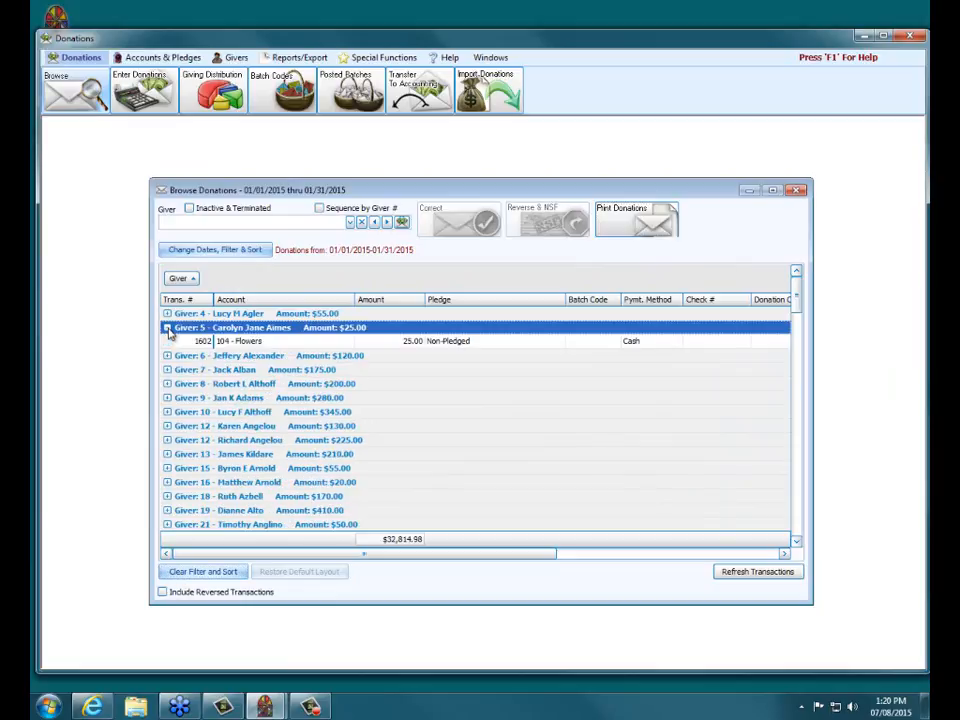
{"action": "left_click", "coordinate": [285, 342]}
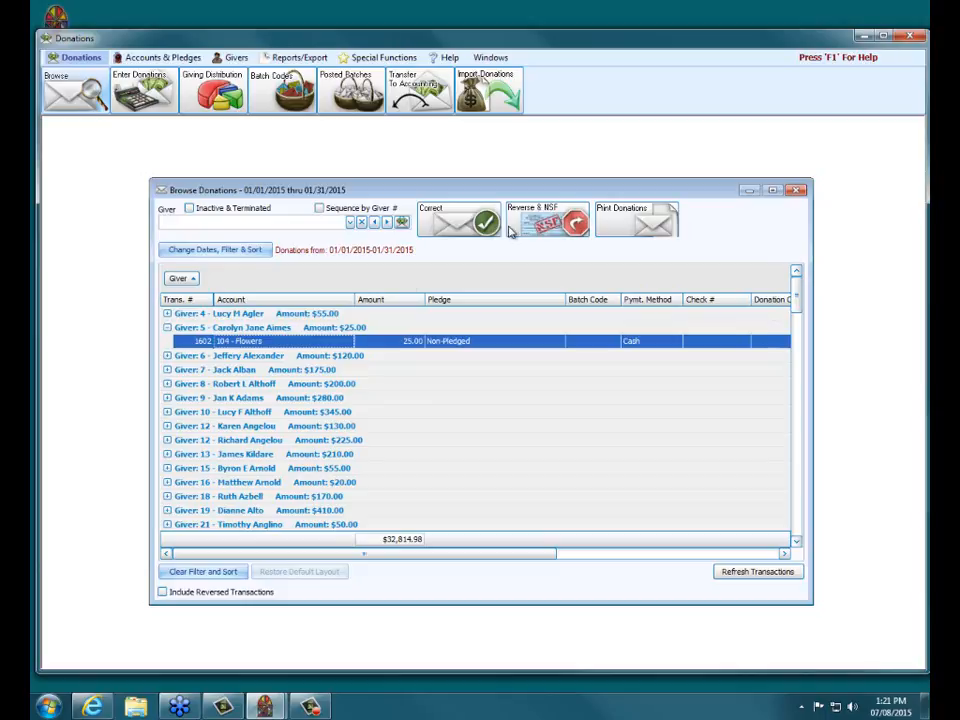
{"action": "left_click", "coordinate": [584, 225]}
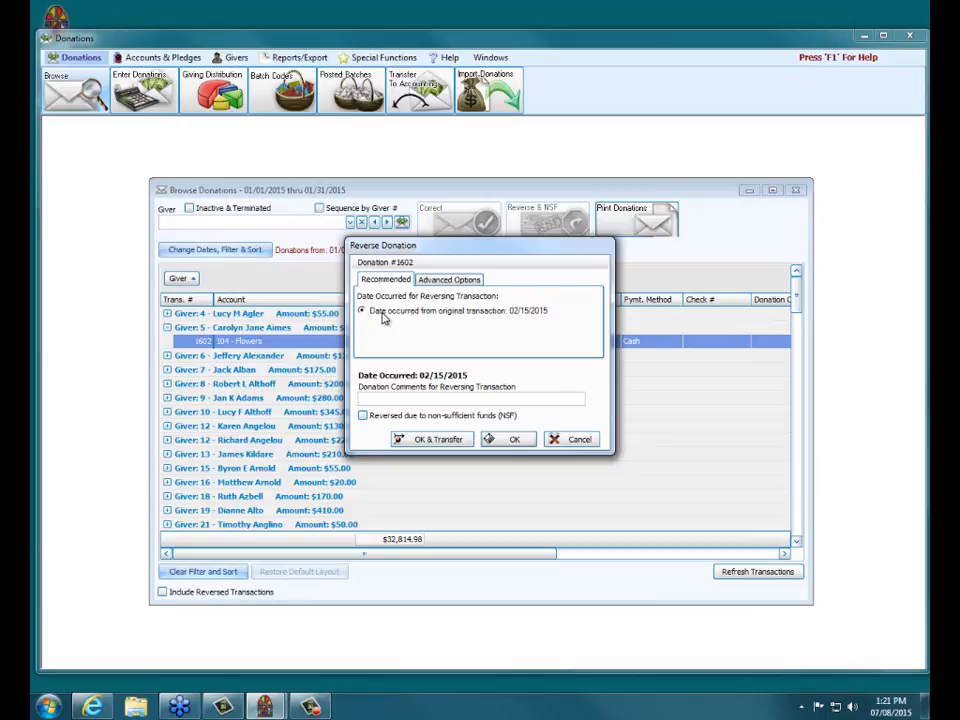
Check the advanced date options, and permanently reverse the donation on its original date with the comment "Entered in Error.".
{"action": "left_click", "coordinate": [430, 283]}
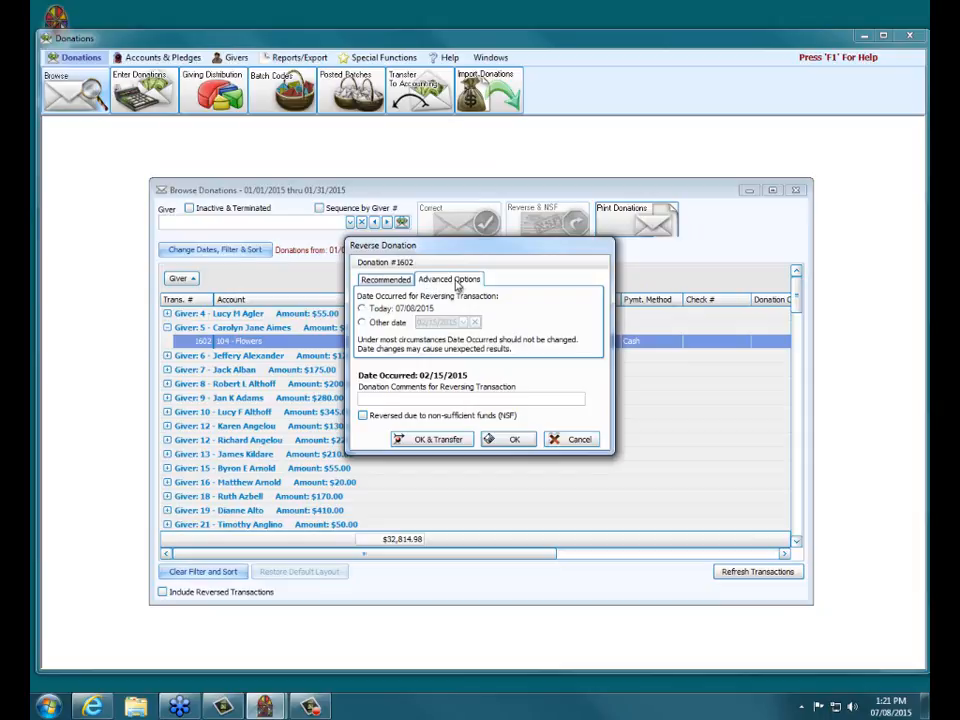
{"action": "left_click", "coordinate": [399, 280]}
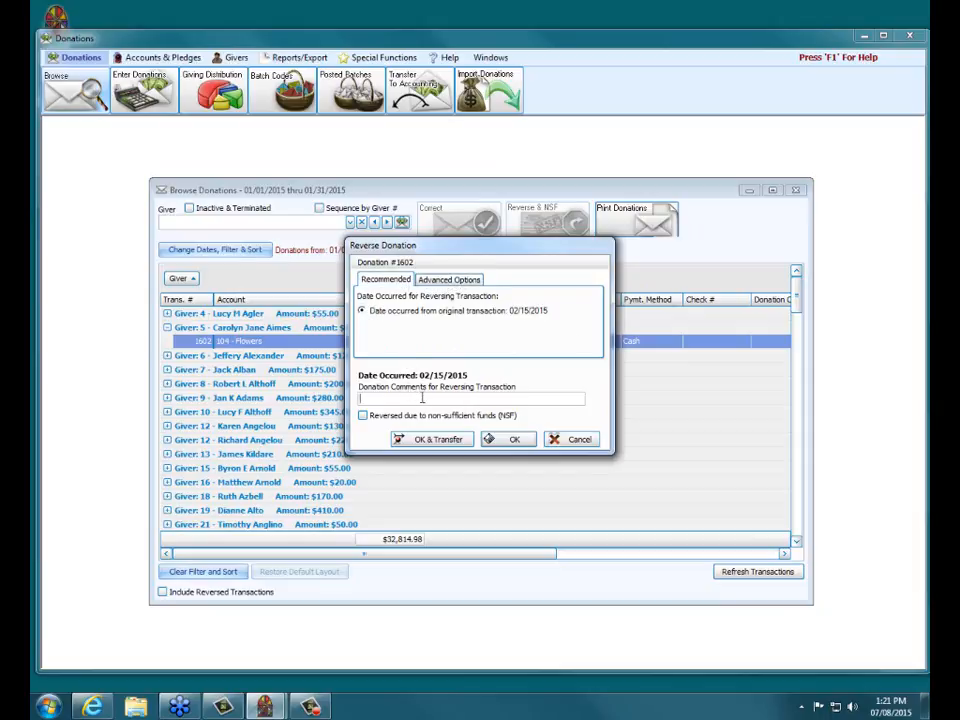
{"action": "left_click", "coordinate": [421, 398]}
{"action": "type", "text": "Entered in Error"}
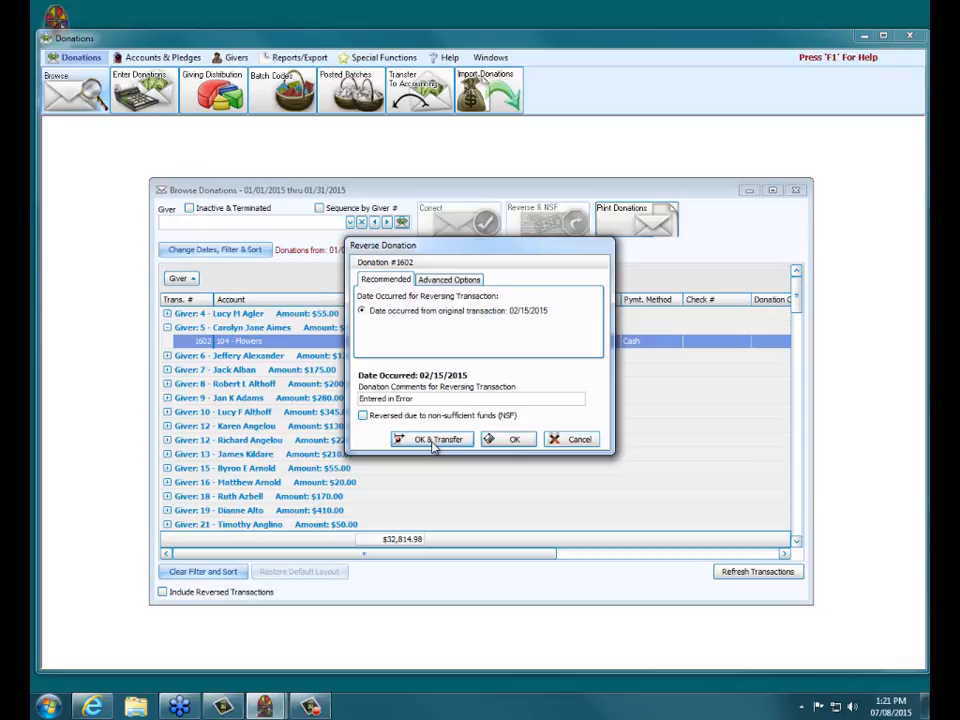
{"action": "type", "text": "."}
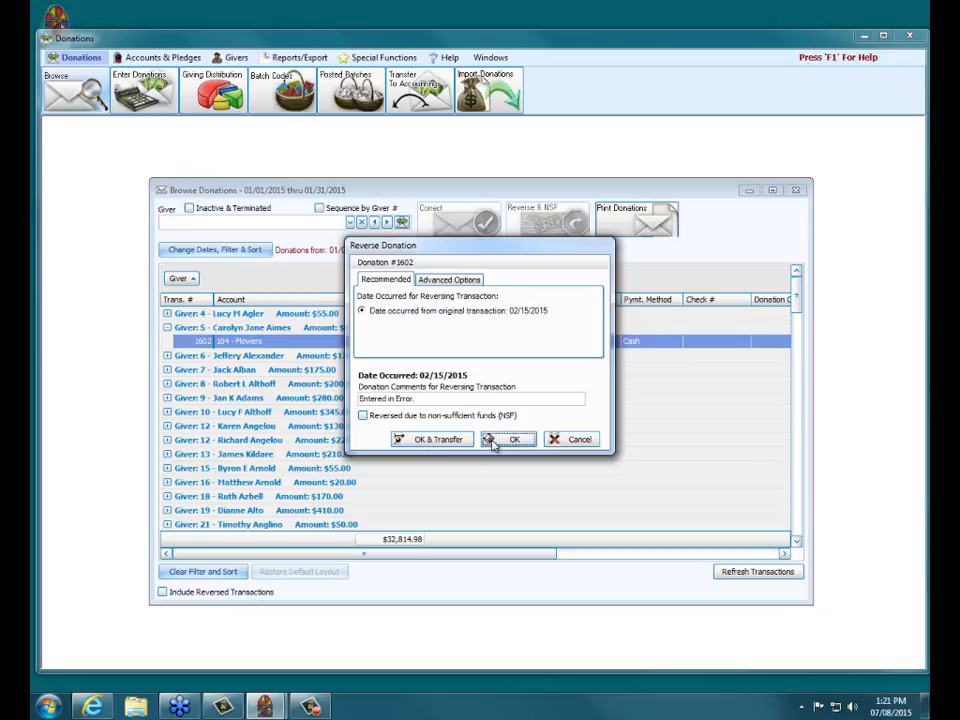
{"action": "left_click", "coordinate": [493, 442]}
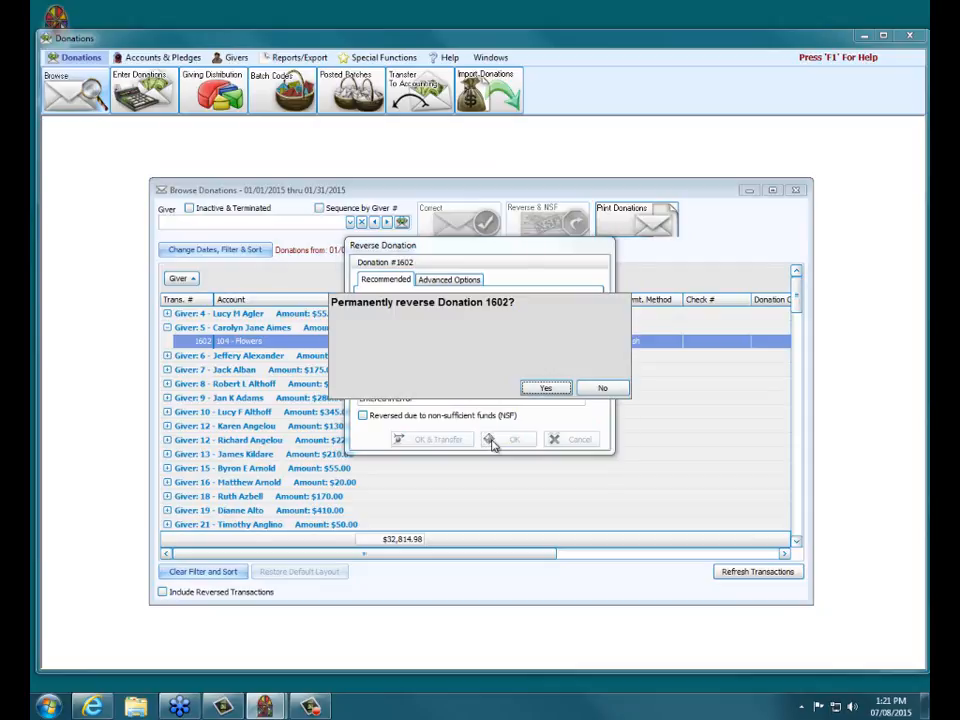
{"action": "left_click", "coordinate": [547, 387]}
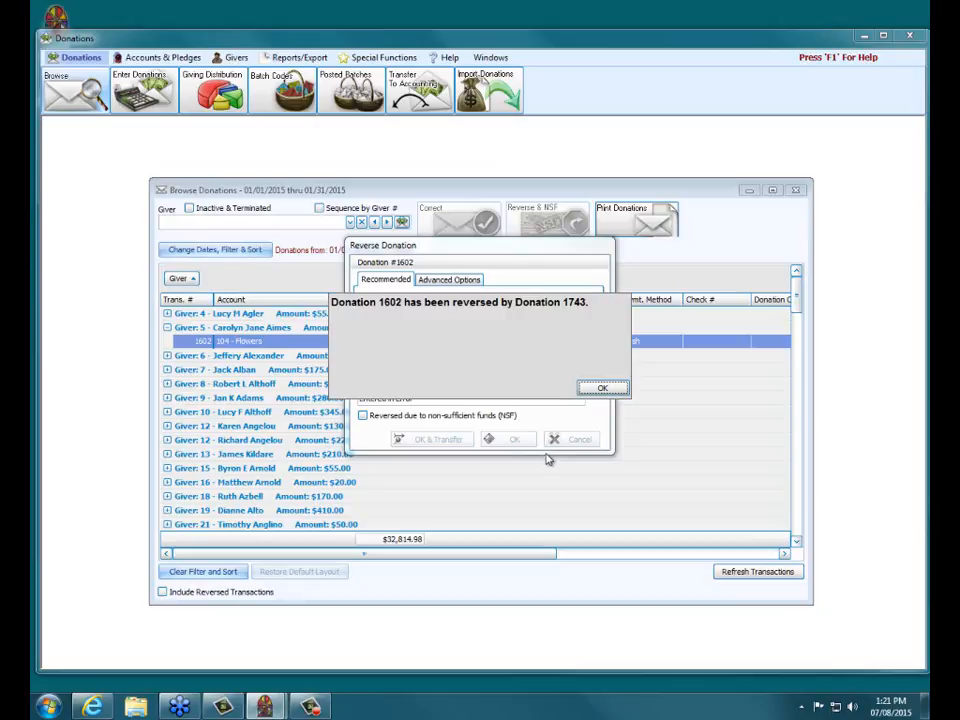
{"action": "left_click", "coordinate": [606, 387]}
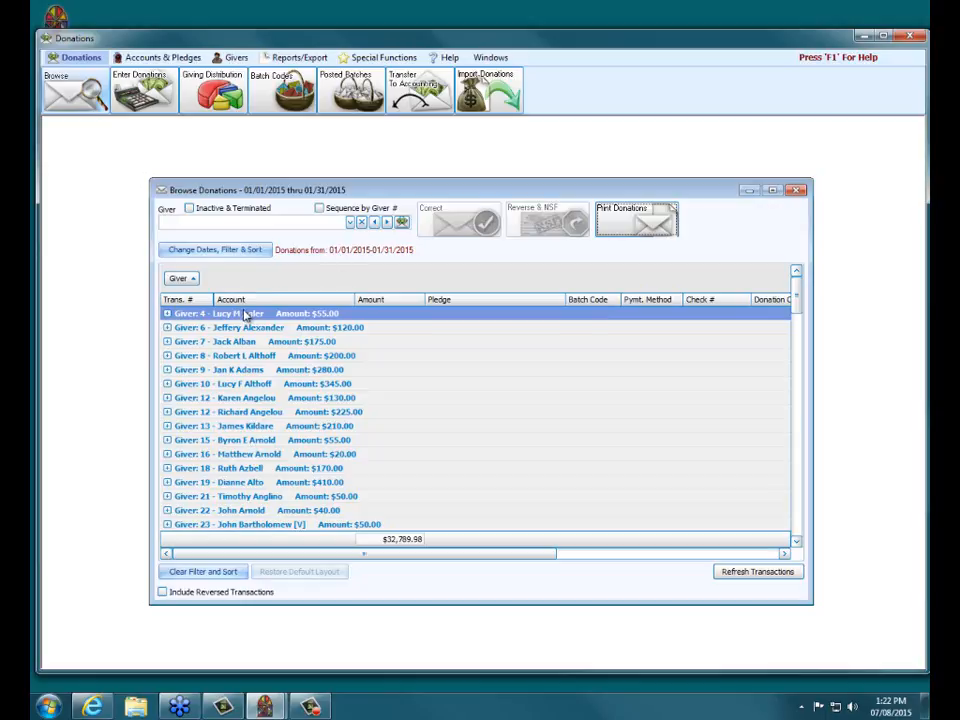
Expand the first giver and open the first of its General fund donations for correction.
{"action": "left_click", "coordinate": [167, 314]}
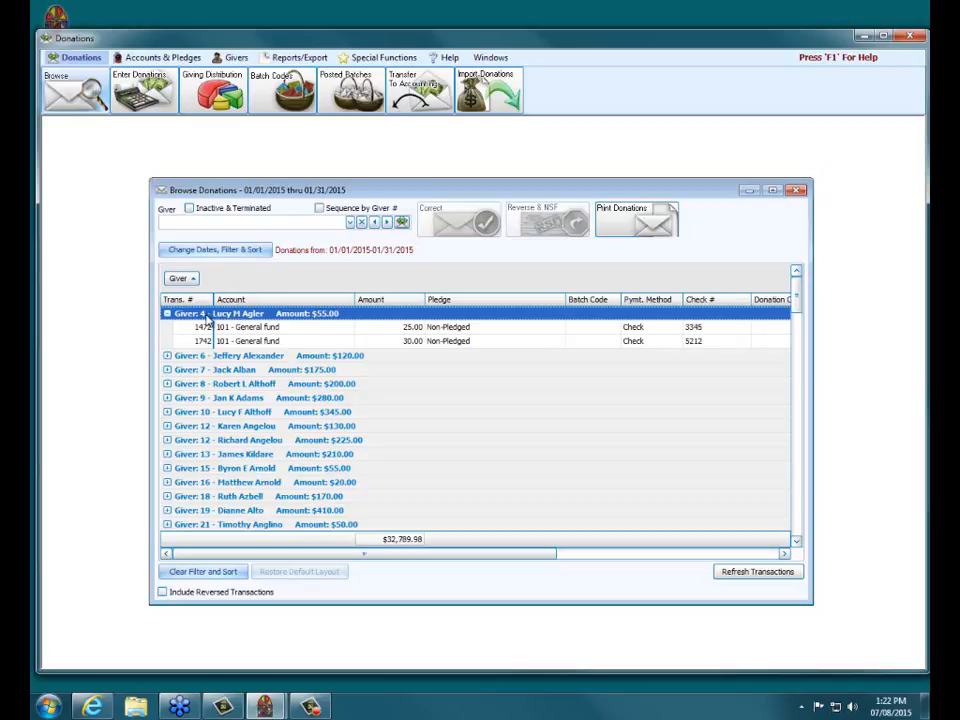
{"action": "left_click", "coordinate": [239, 416]}
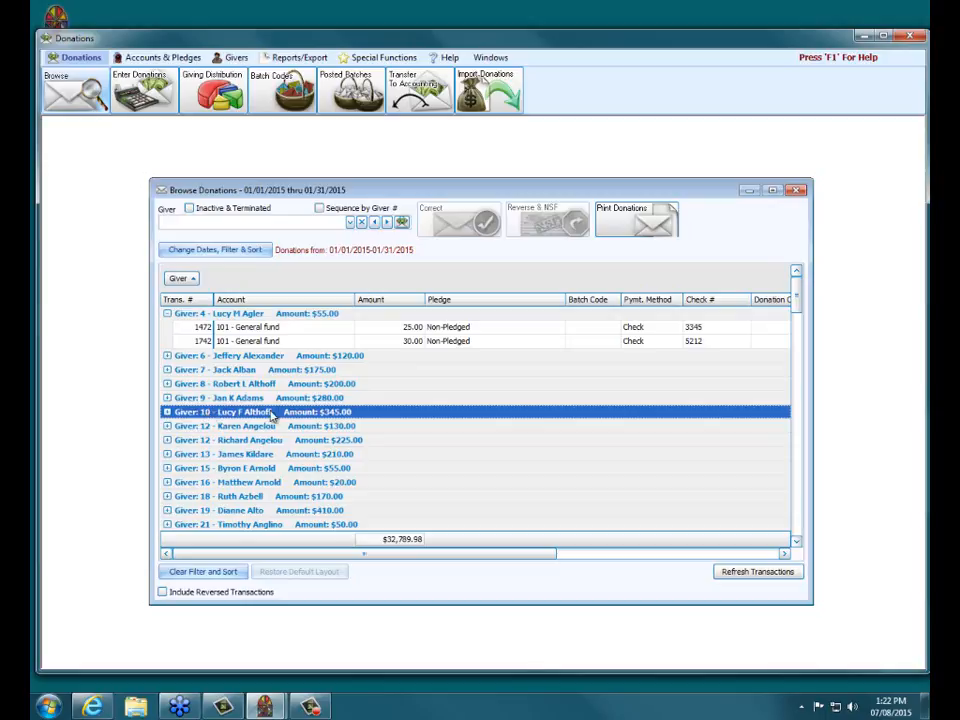
{"action": "left_click", "coordinate": [264, 328]}
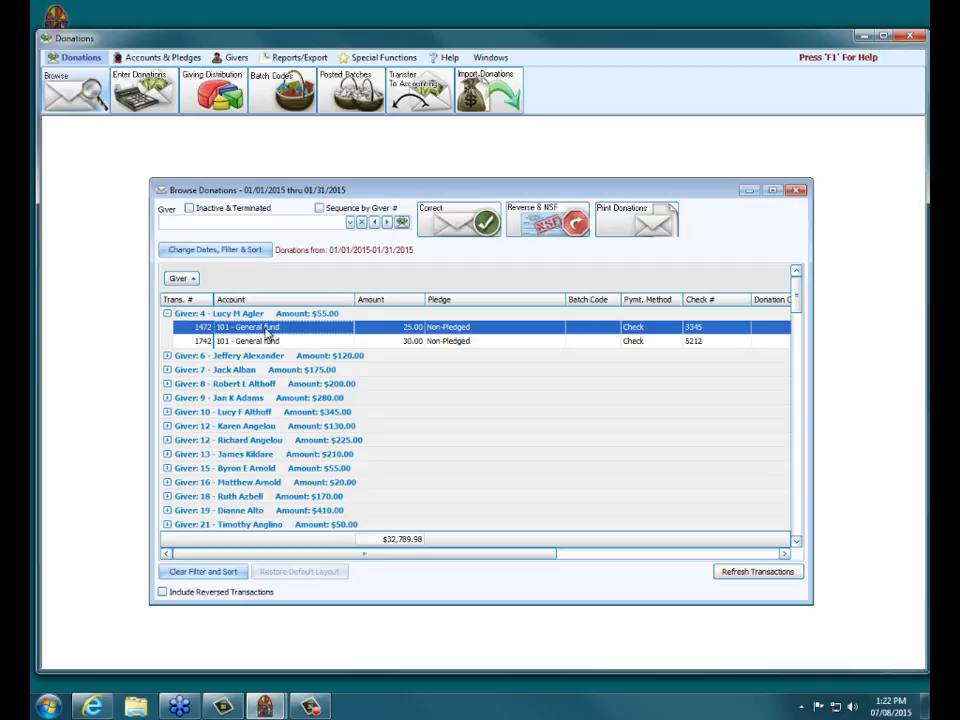
{"action": "left_click", "coordinate": [461, 222]}
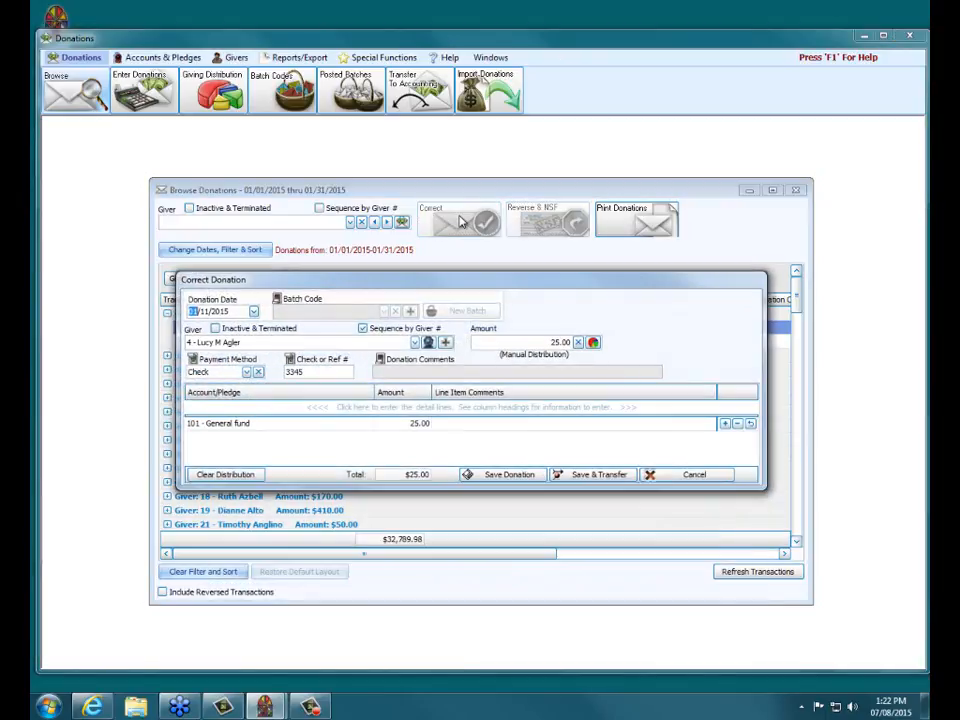
Reassign the donation to the sixth giver in the browser list and save the correction.
{"action": "left_click_drag", "start_coordinate": [268, 340], "coordinate": [111, 347]}
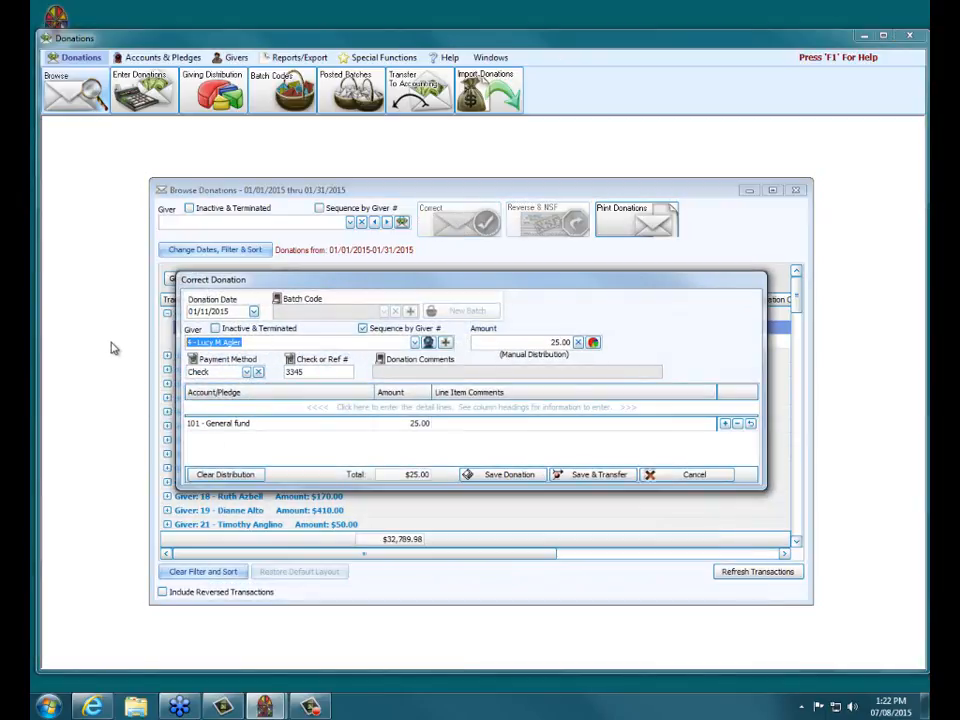
{"action": "type", "text": "0"}
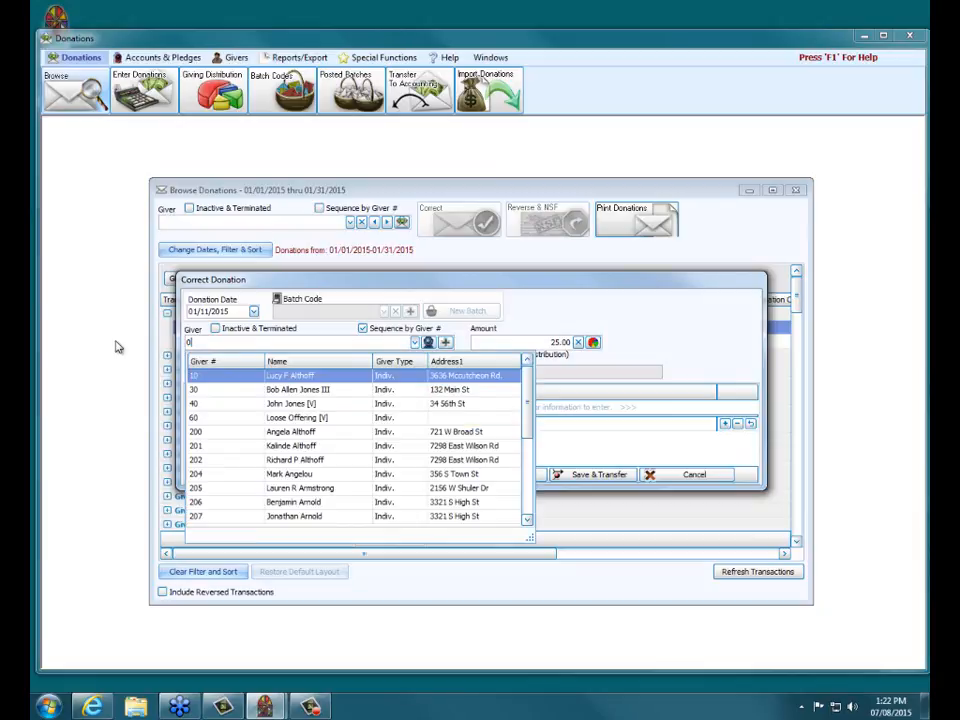
{"action": "left_click", "coordinate": [210, 375]}
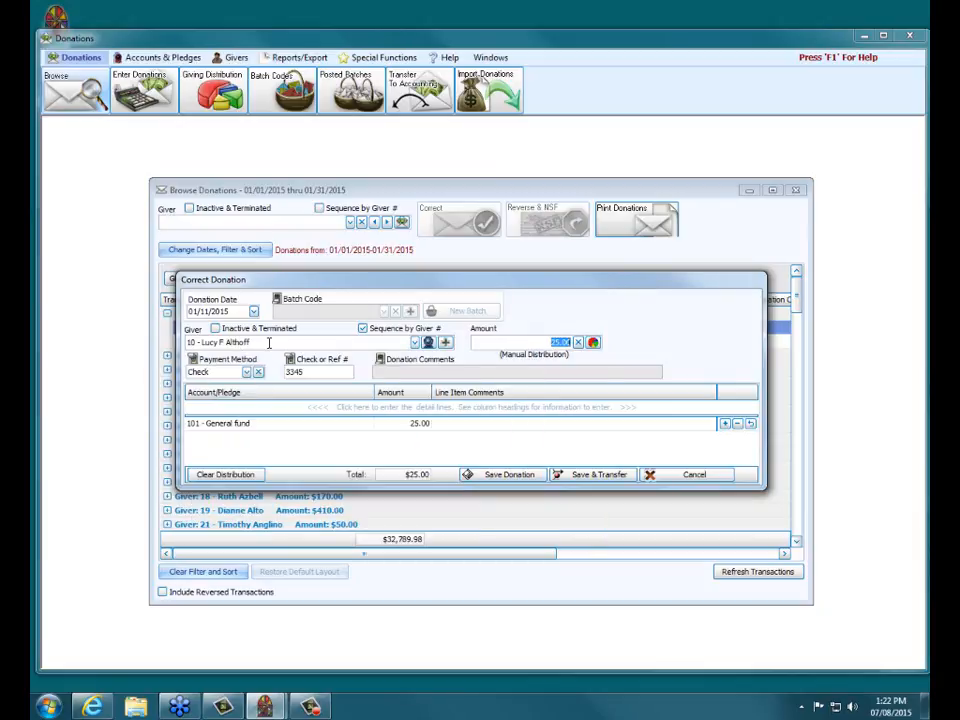
{"action": "left_click", "coordinate": [503, 478]}
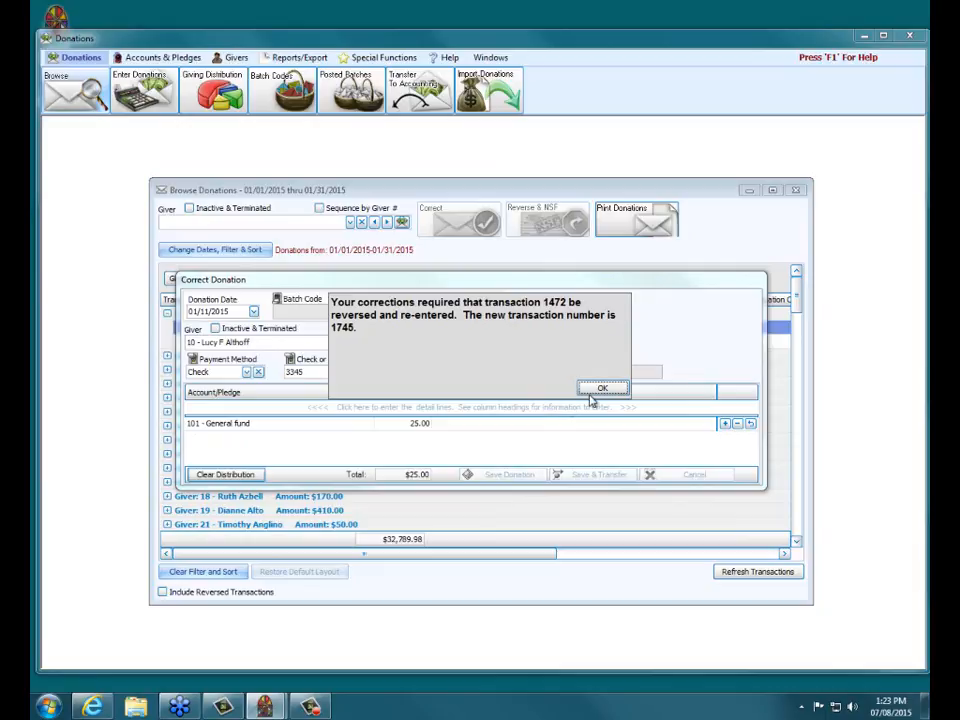
{"action": "left_click", "coordinate": [604, 388]}
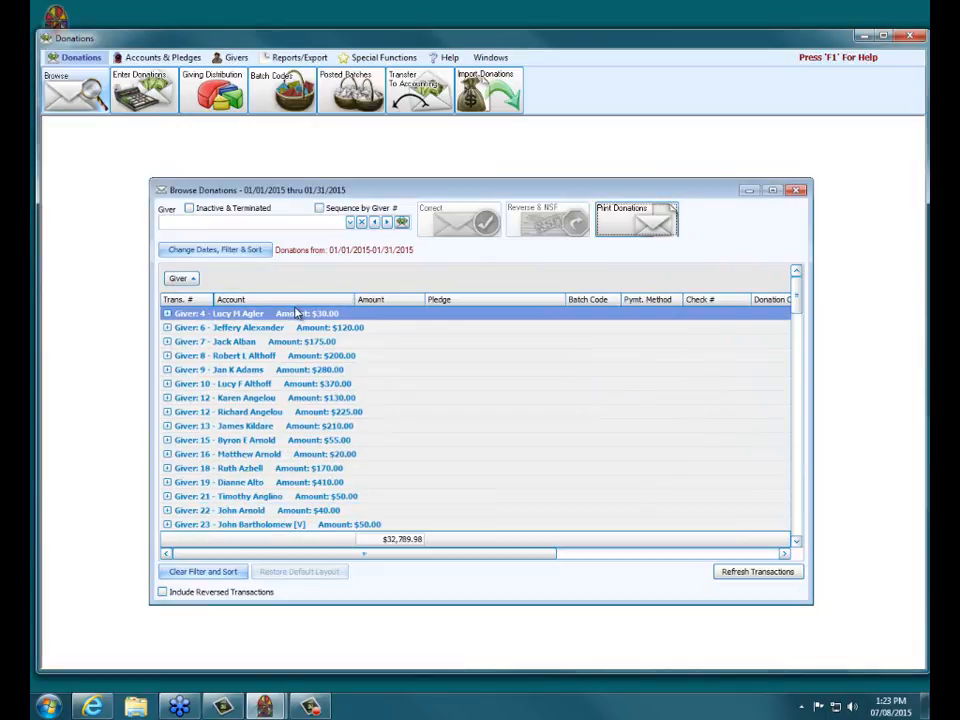
Expand the sixth giver's donations, and add Donation Date to the visible columns with the selections saved as default.
{"action": "left_click", "coordinate": [167, 384]}
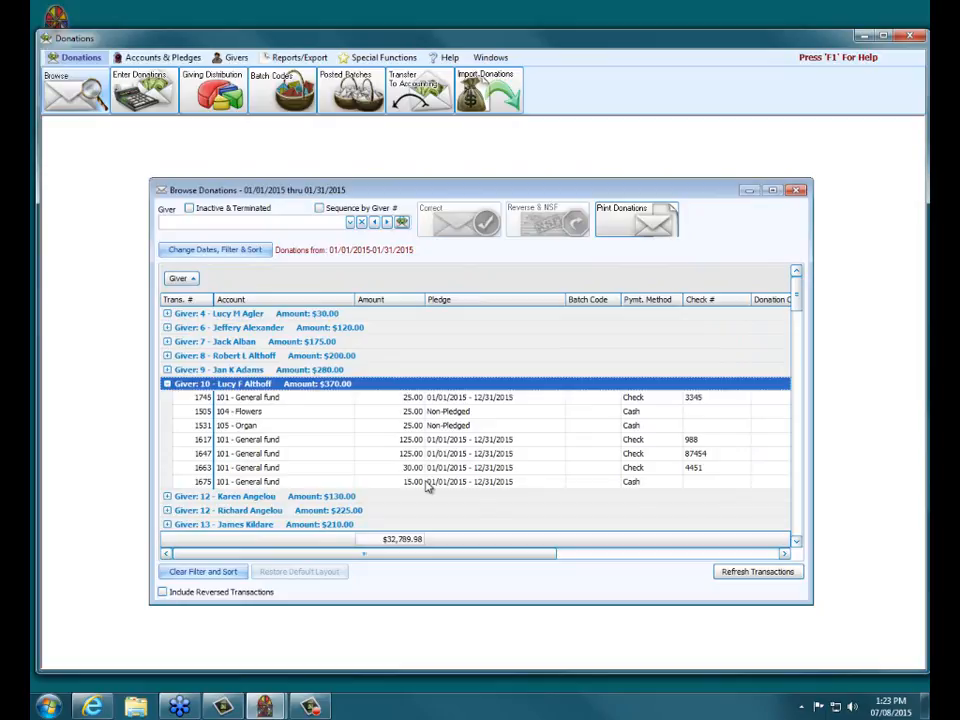
{"action": "left_click", "coordinate": [242, 250]}
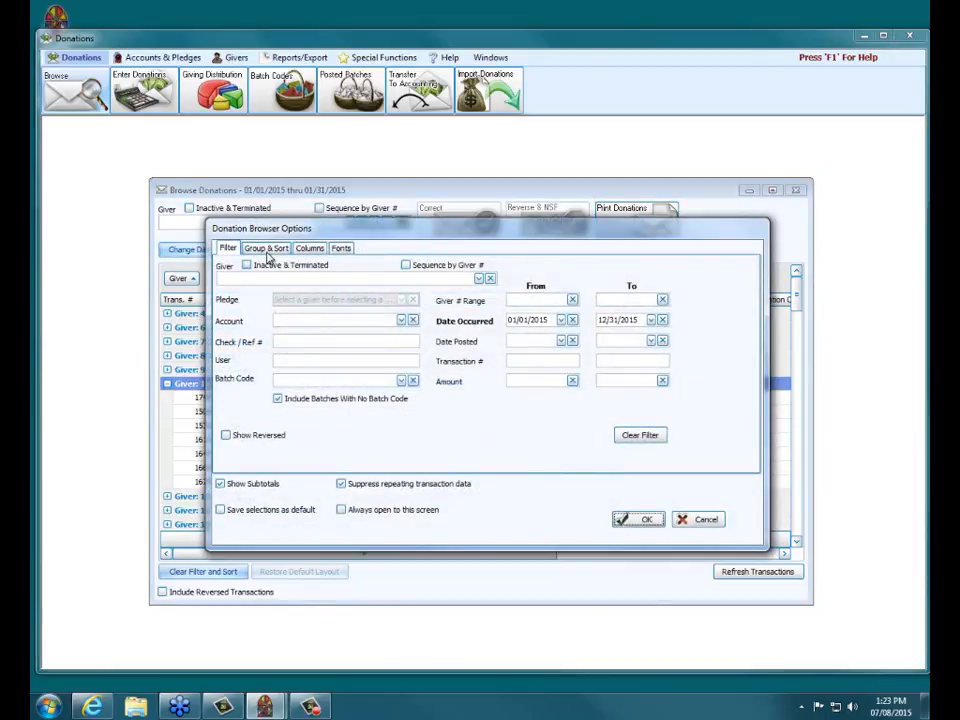
{"action": "left_click", "coordinate": [298, 249]}
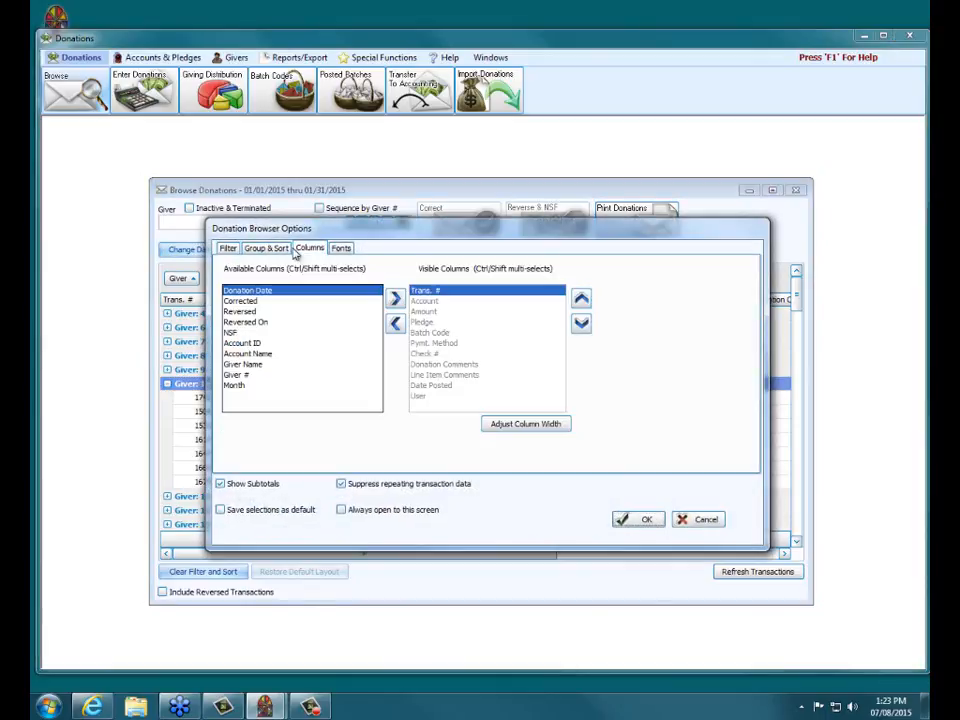
{"action": "left_click", "coordinate": [402, 297]}
{"action": "left_click", "coordinate": [405, 298]}
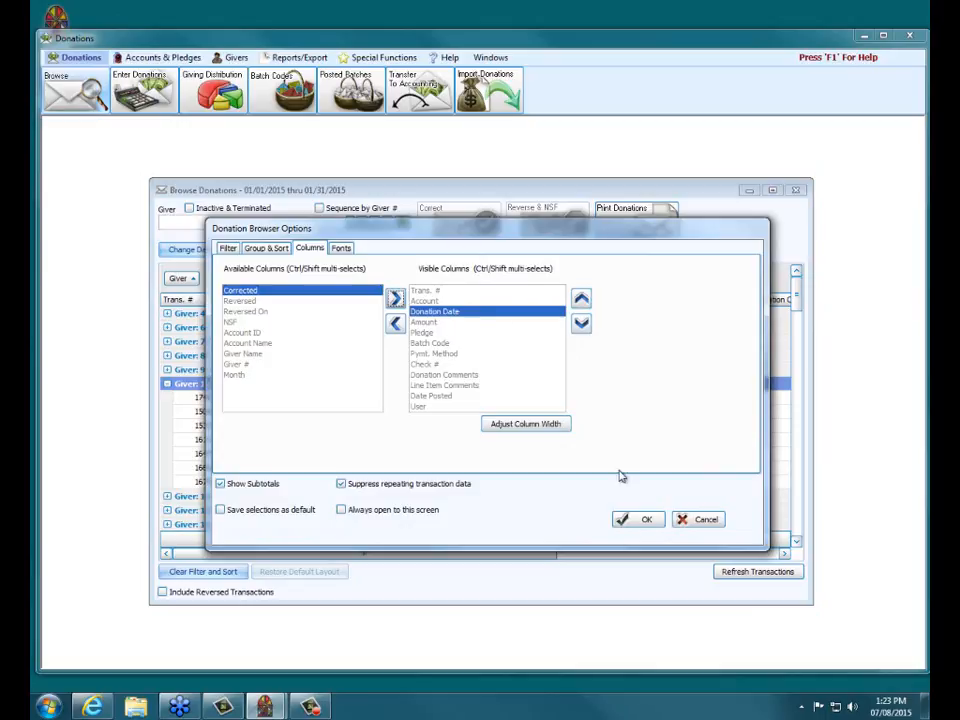
{"action": "left_click", "coordinate": [289, 511]}
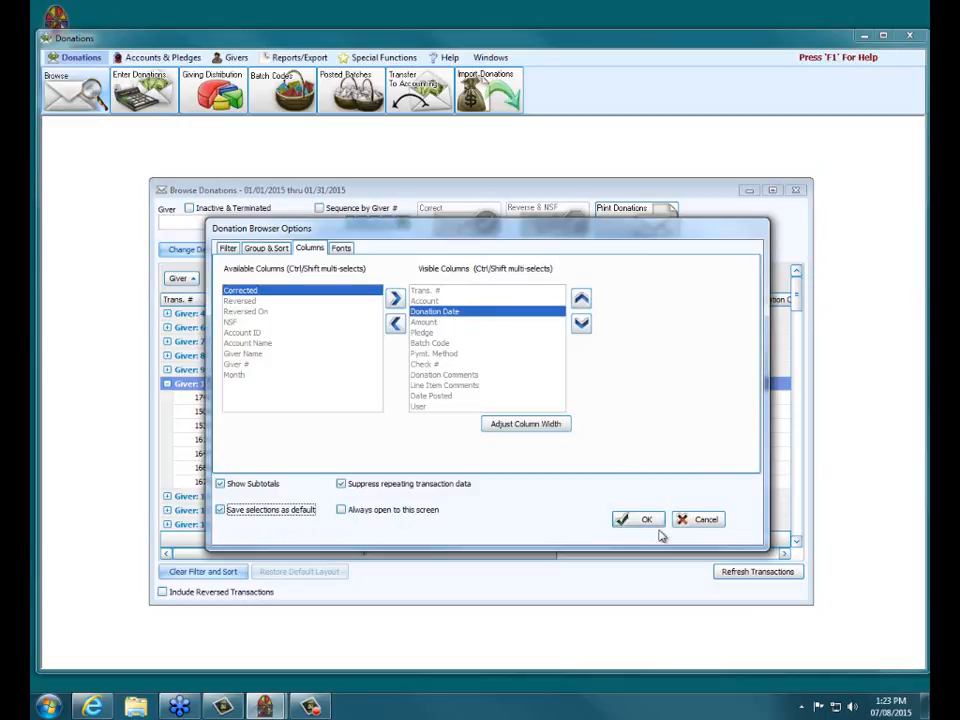
{"action": "left_click", "coordinate": [652, 527]}
Expand the first giver and open its 101 - General fund donation for correction.
{"action": "left_click", "coordinate": [167, 313]}
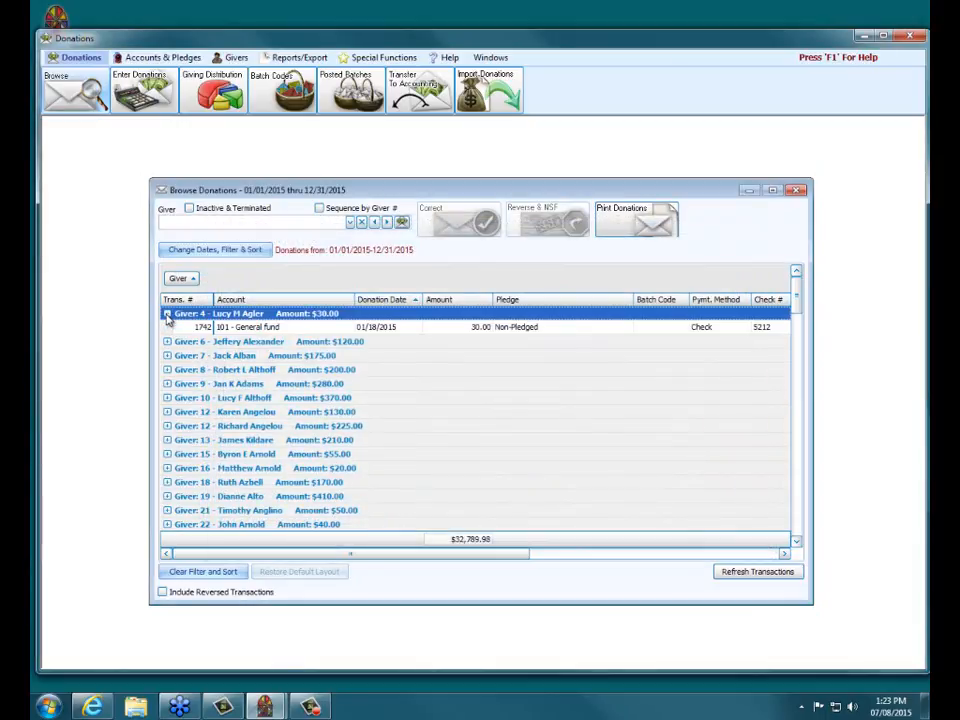
{"action": "left_click", "coordinate": [386, 328]}
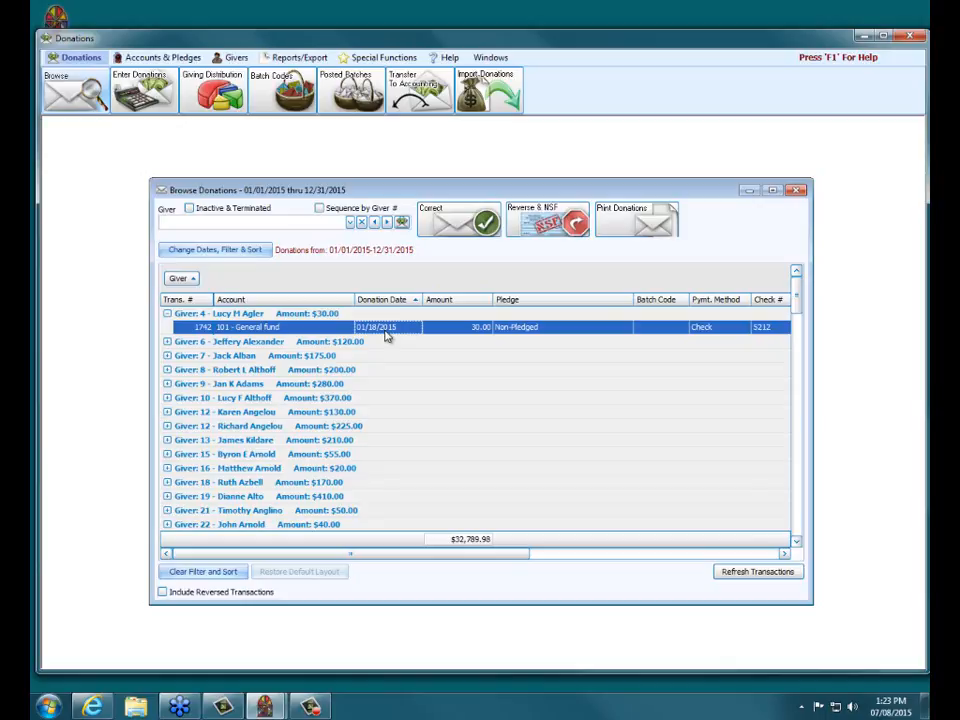
{"action": "left_click", "coordinate": [201, 329]}
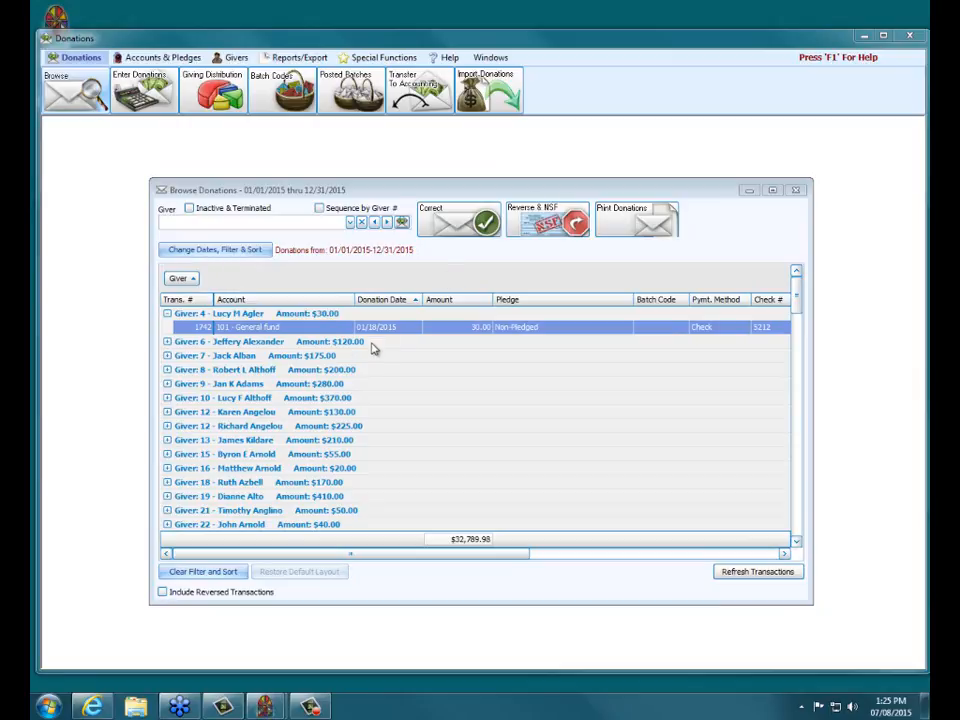
{"action": "left_click", "coordinate": [458, 229]}
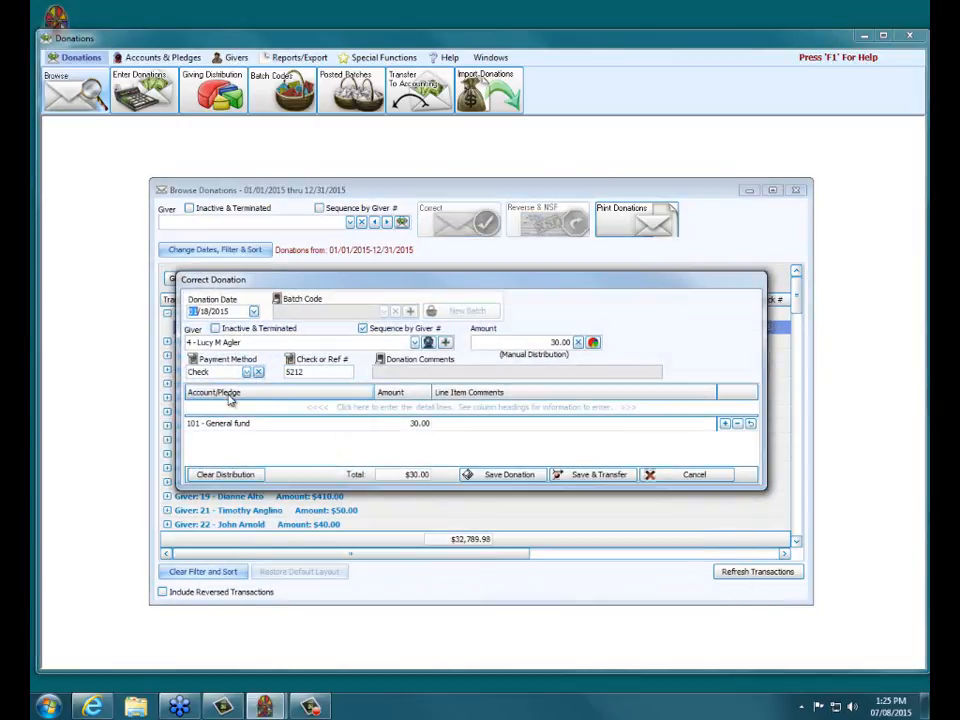
Set the General fund line and the donation amount to 25, and save and transfer the correction.
{"action": "left_click", "coordinate": [437, 423]}
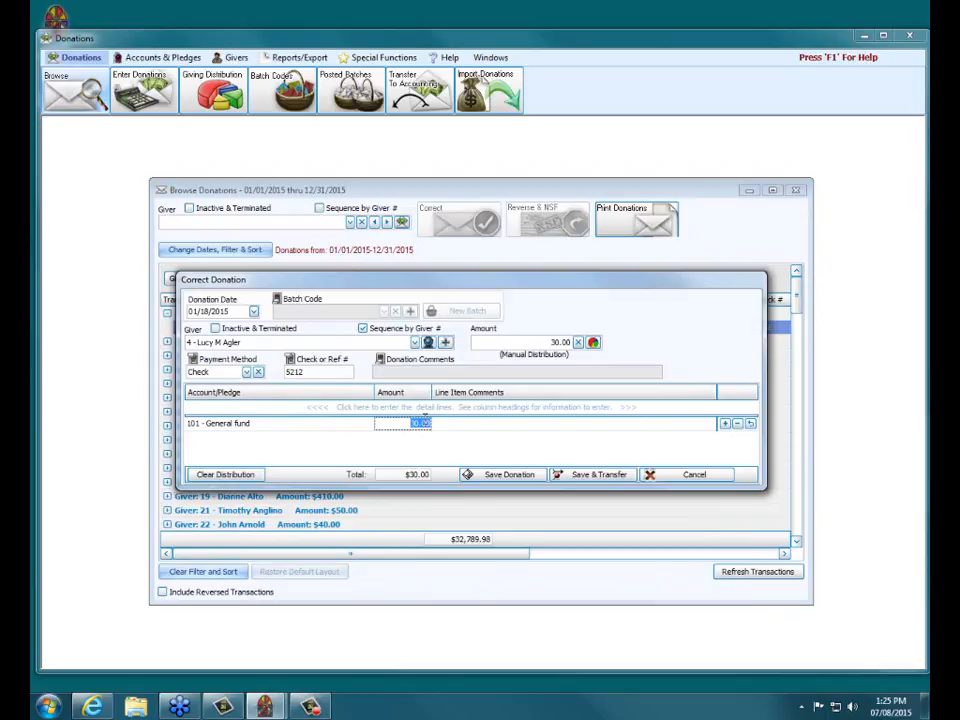
{"action": "type", "text": "25"}
{"action": "left_click", "coordinate": [560, 342]}
{"action": "type", "text": "25"}
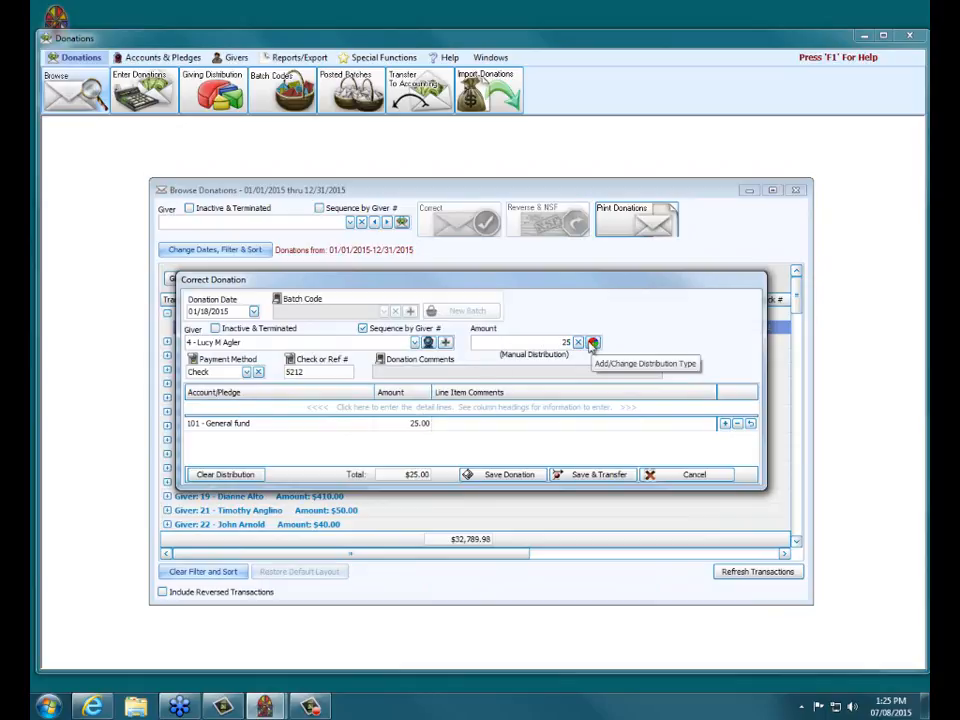
{"action": "left_click", "coordinate": [590, 474]}
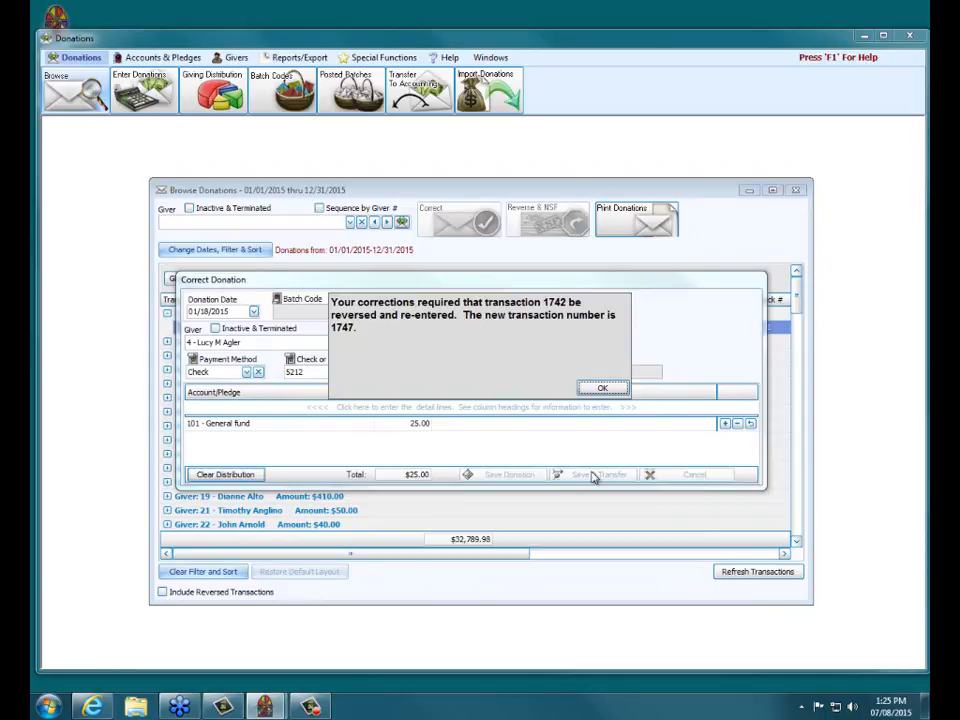
{"action": "left_click", "coordinate": [603, 386]}
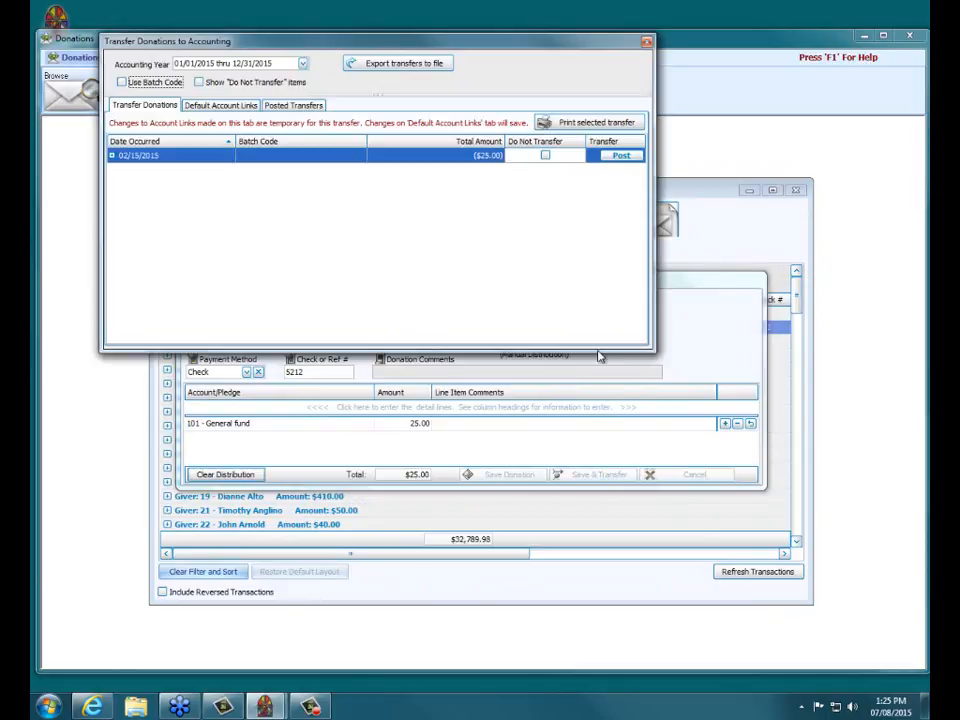
Review the pending accounting transfers, including "Do Not Transfer" items and the 02/15/2015 details, and close the transfer and Browse Donations windows.
{"action": "left_click_drag", "start_coordinate": [437, 50], "coordinate": [551, 204]}
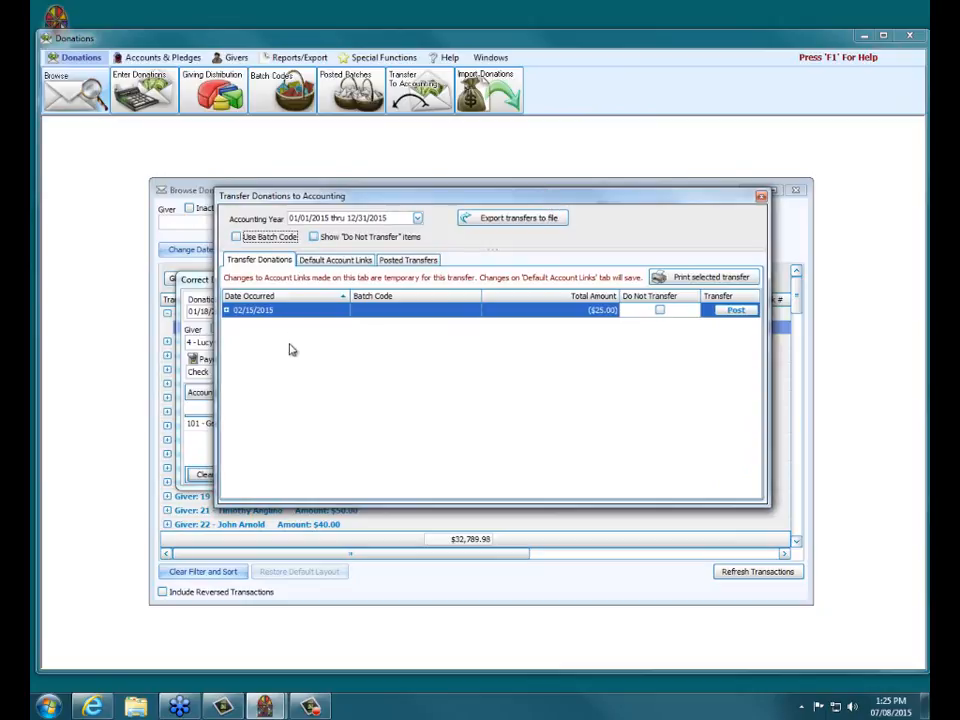
{"action": "left_click", "coordinate": [366, 237]}
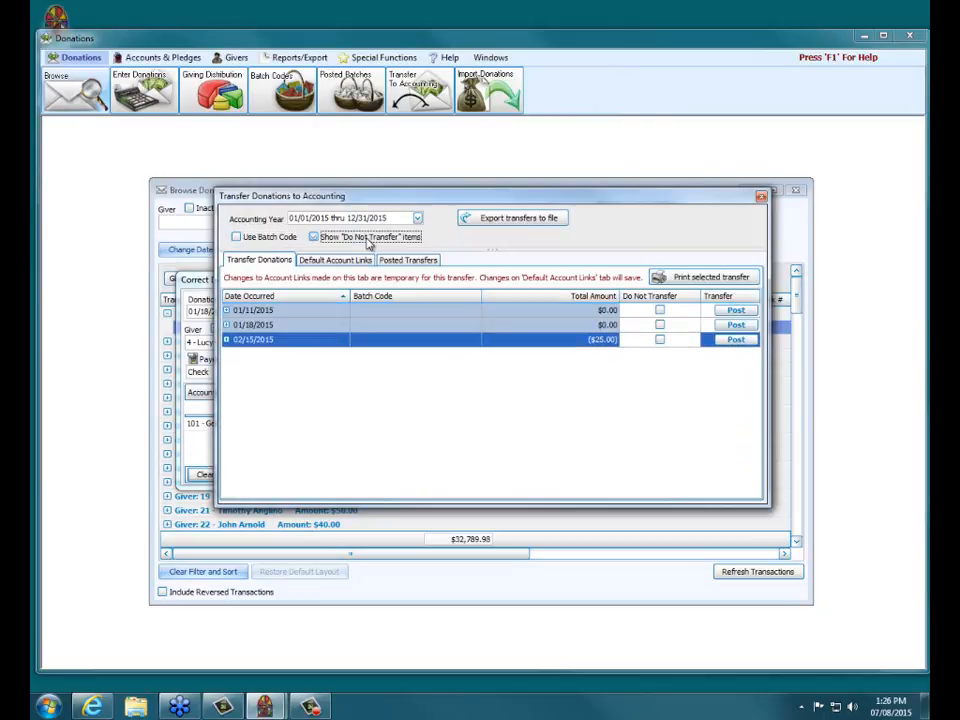
{"action": "left_click", "coordinate": [367, 240]}
{"action": "left_click", "coordinate": [226, 311]}
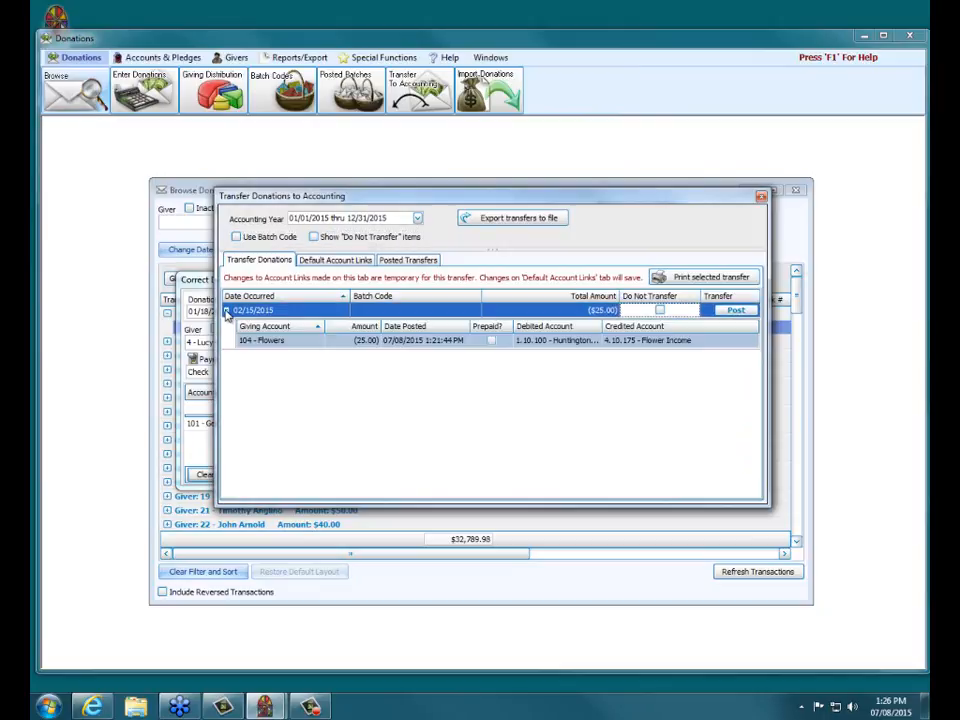
{"action": "left_click", "coordinate": [226, 311]}
{"action": "mouse_move", "coordinate": [300, 205]}
{"action": "left_mouse_down"}
{"action": "mouse_move", "coordinate": [548, 292]}
{"action": "mouse_move", "coordinate": [310, 251]}
{"action": "mouse_move", "coordinate": [302, 220]}
{"action": "left_mouse_up"}
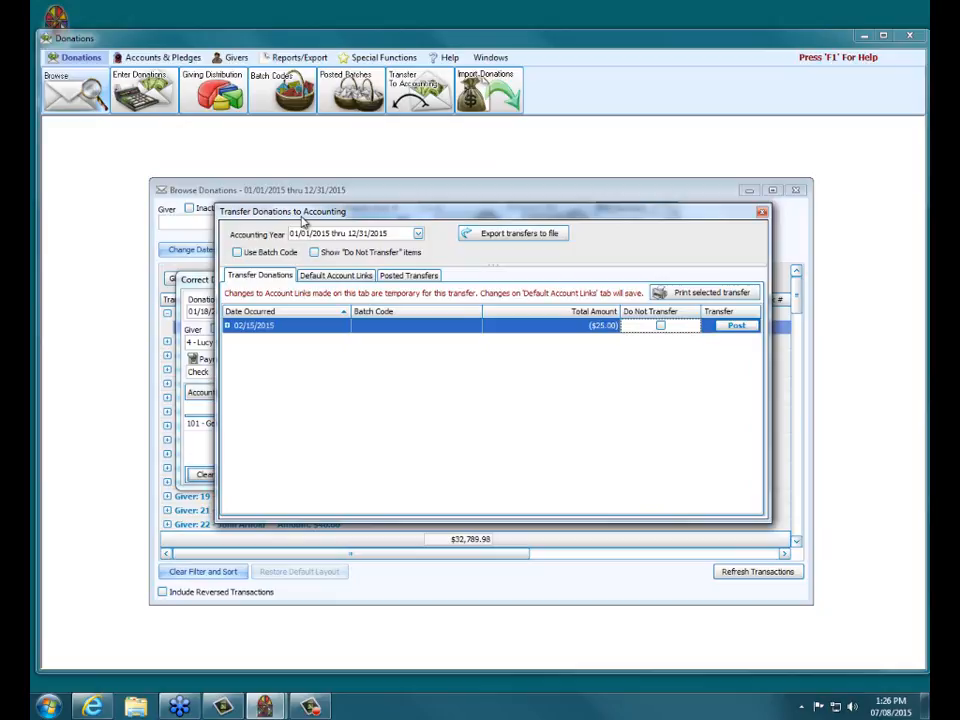
{"action": "left_click", "coordinate": [762, 213]}
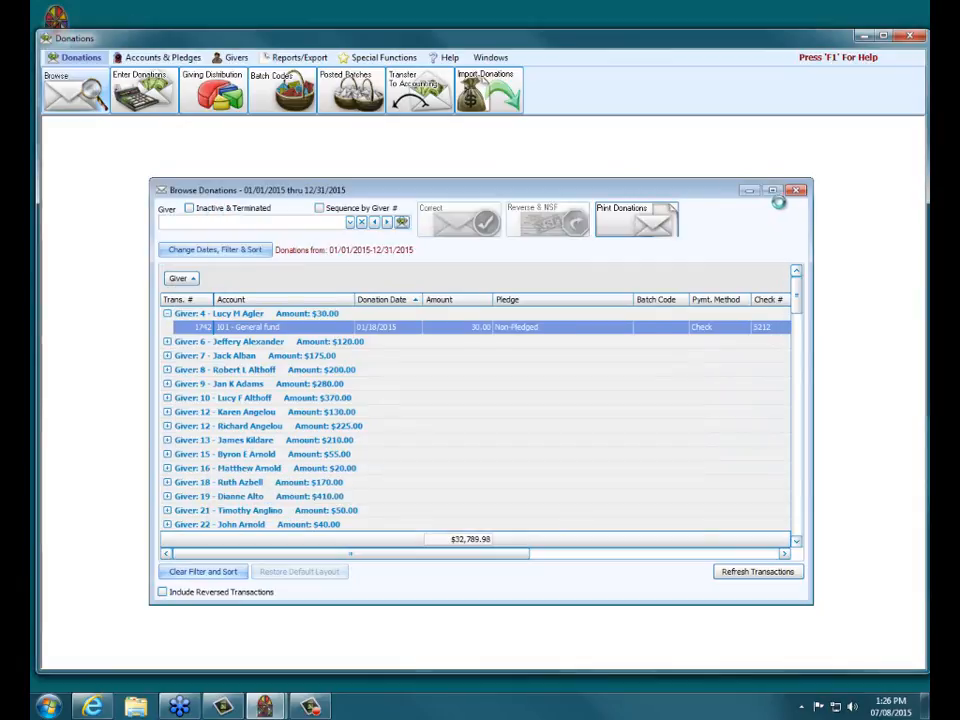
{"action": "left_click", "coordinate": [796, 190]}
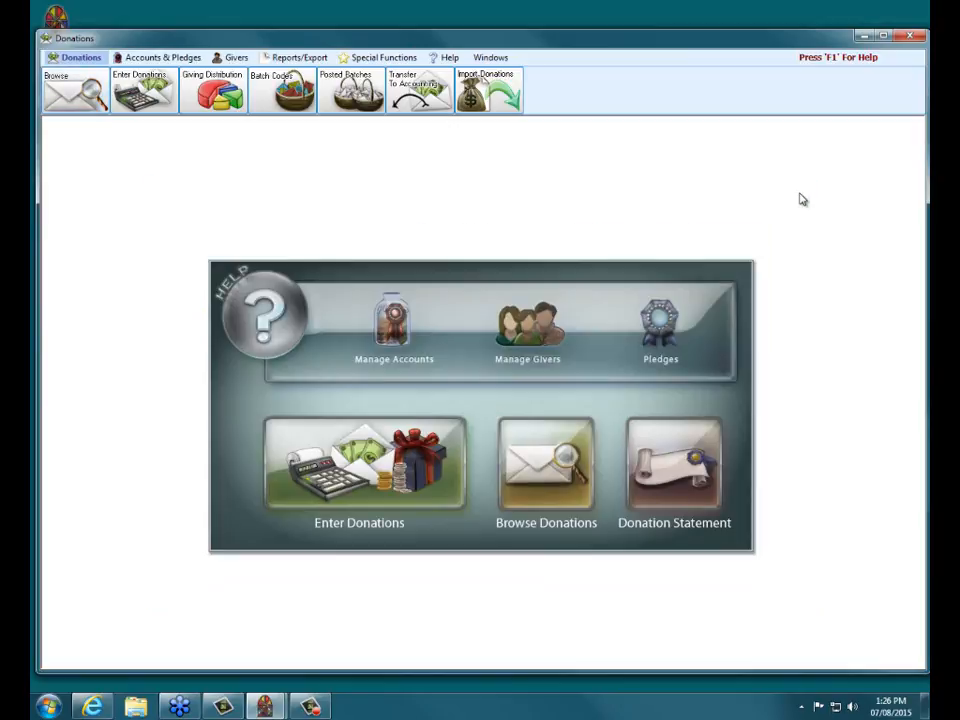